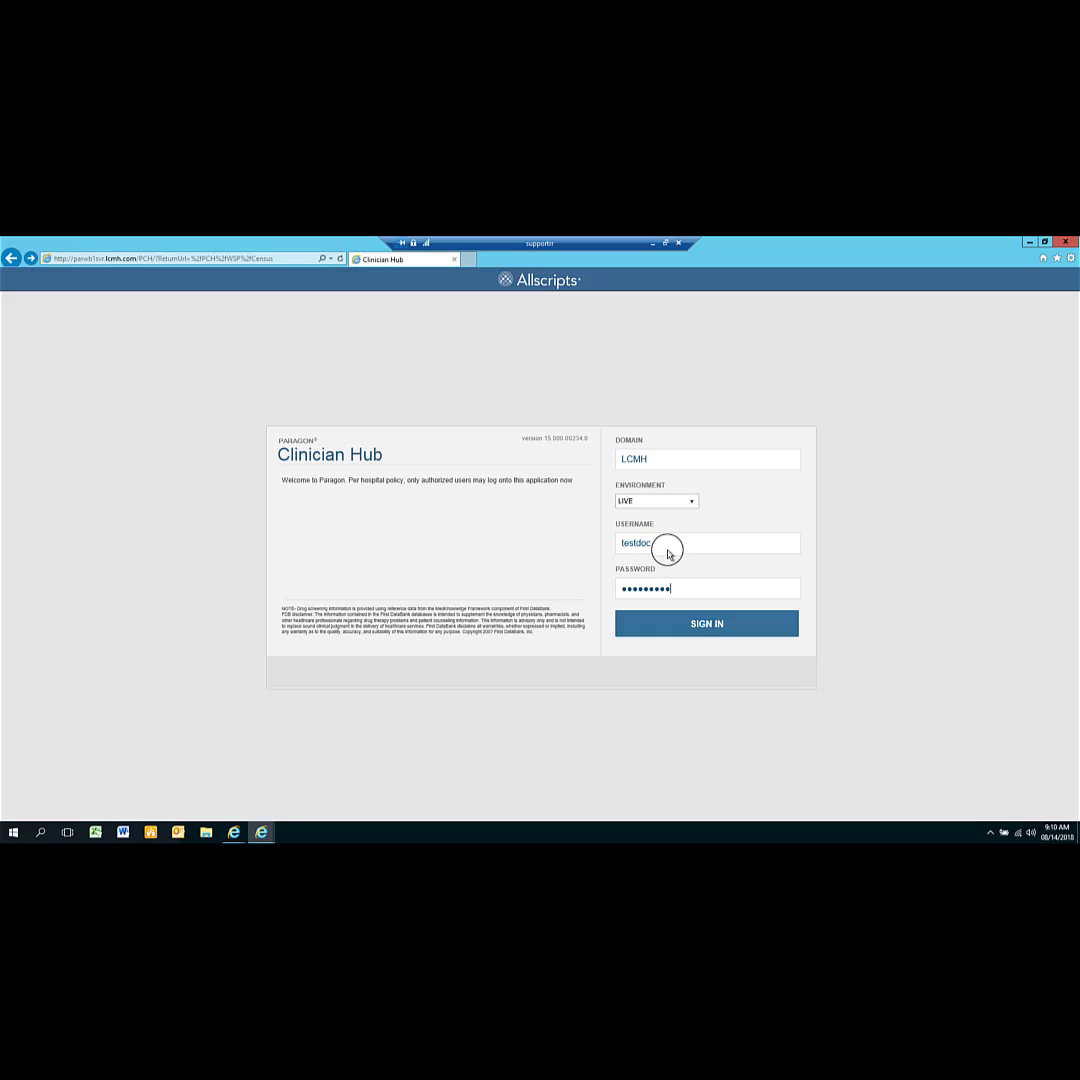
Finish entering the password and sign in to Clinician Hub's LIVE environment.
{"action": "type", "text": "••"}
{"action": "left_click", "coordinate": [704, 627]}
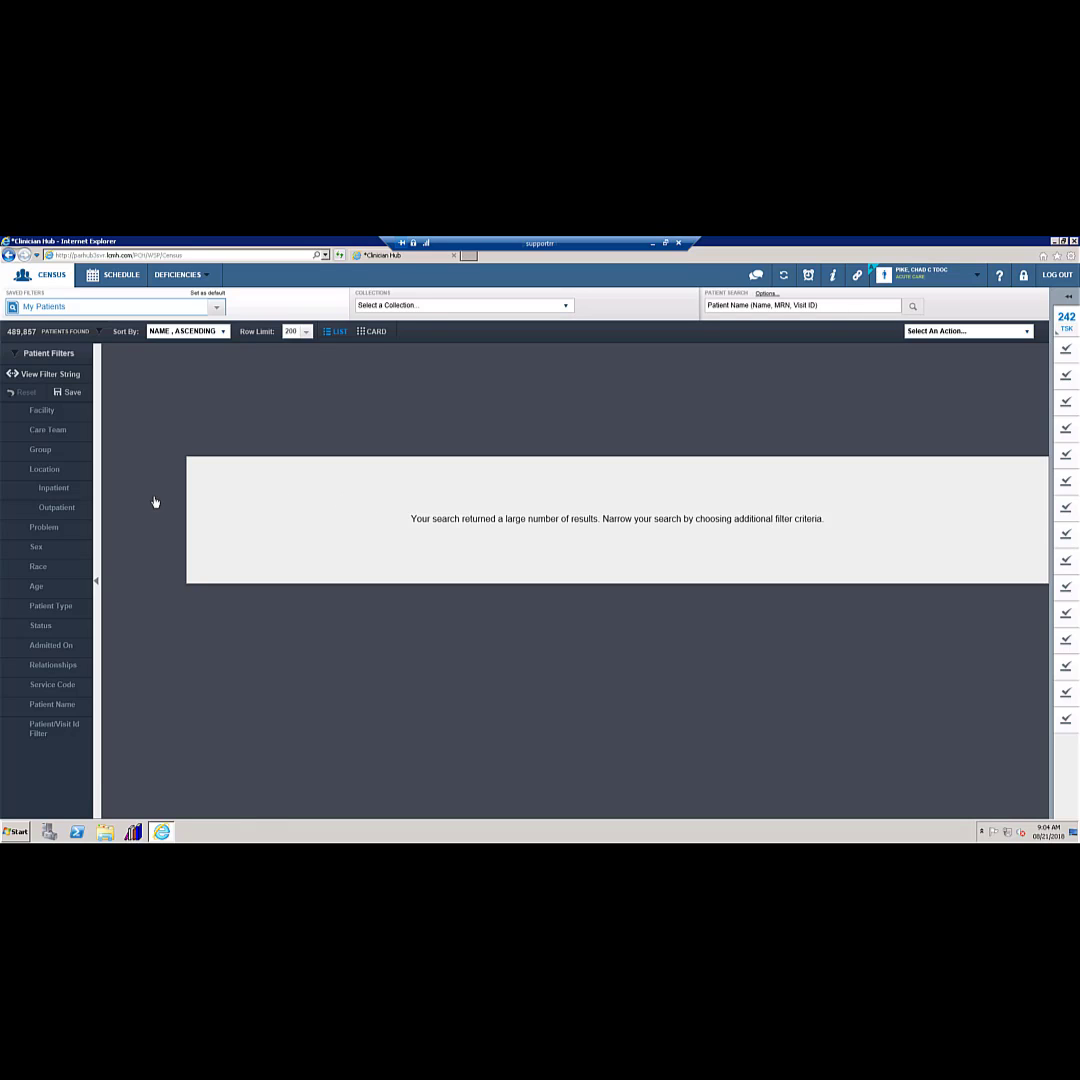
Filter the census to the EMERGENCY ROOM inpatient nursing station.
{"action": "left_click", "coordinate": [53, 489]}
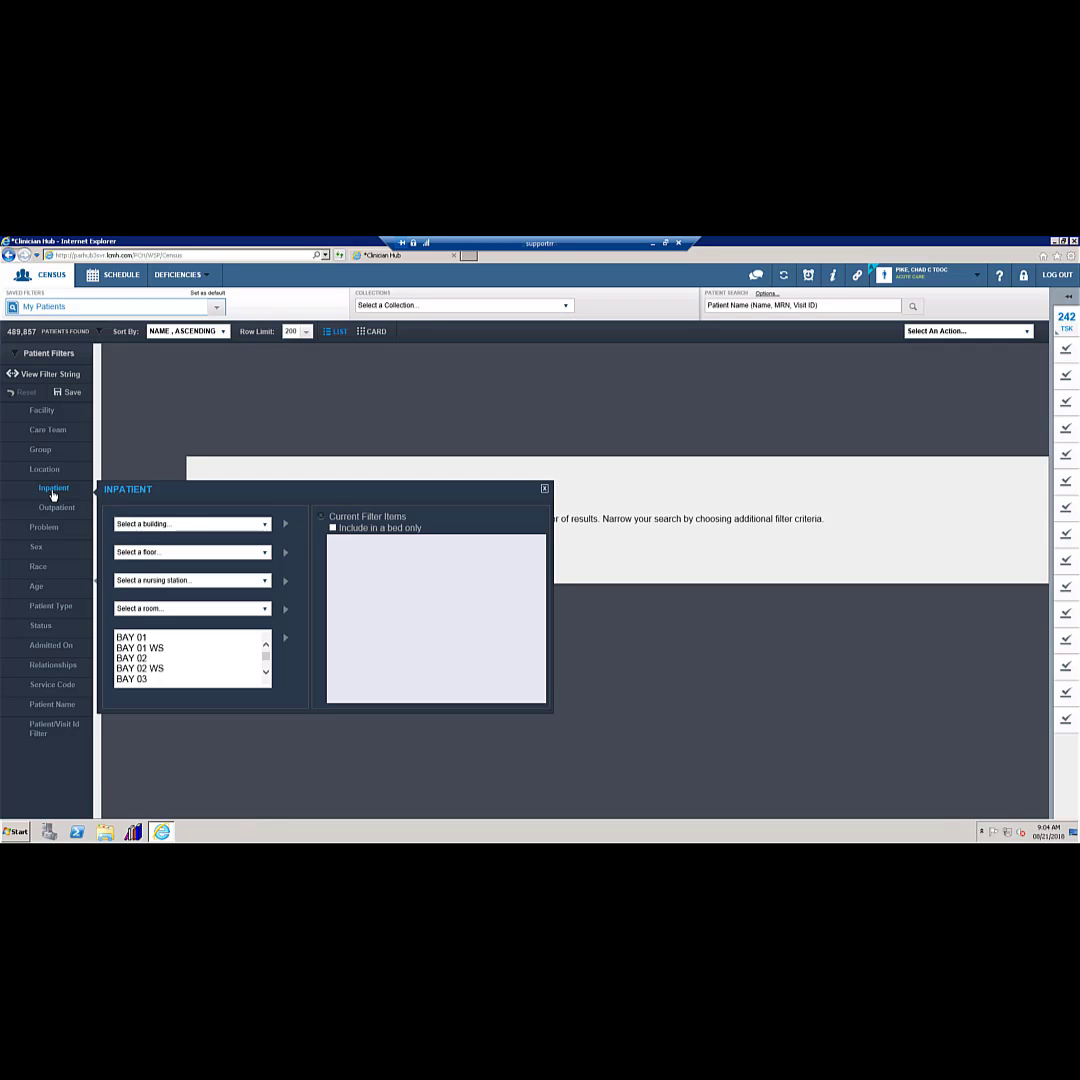
{"action": "left_click", "coordinate": [265, 581]}
{"action": "scroll", "coordinate": [262, 630], "scroll_direction": "down", "scroll_amount": 3}
{"action": "scroll", "coordinate": [265, 640], "scroll_direction": "down", "scroll_amount": 2}
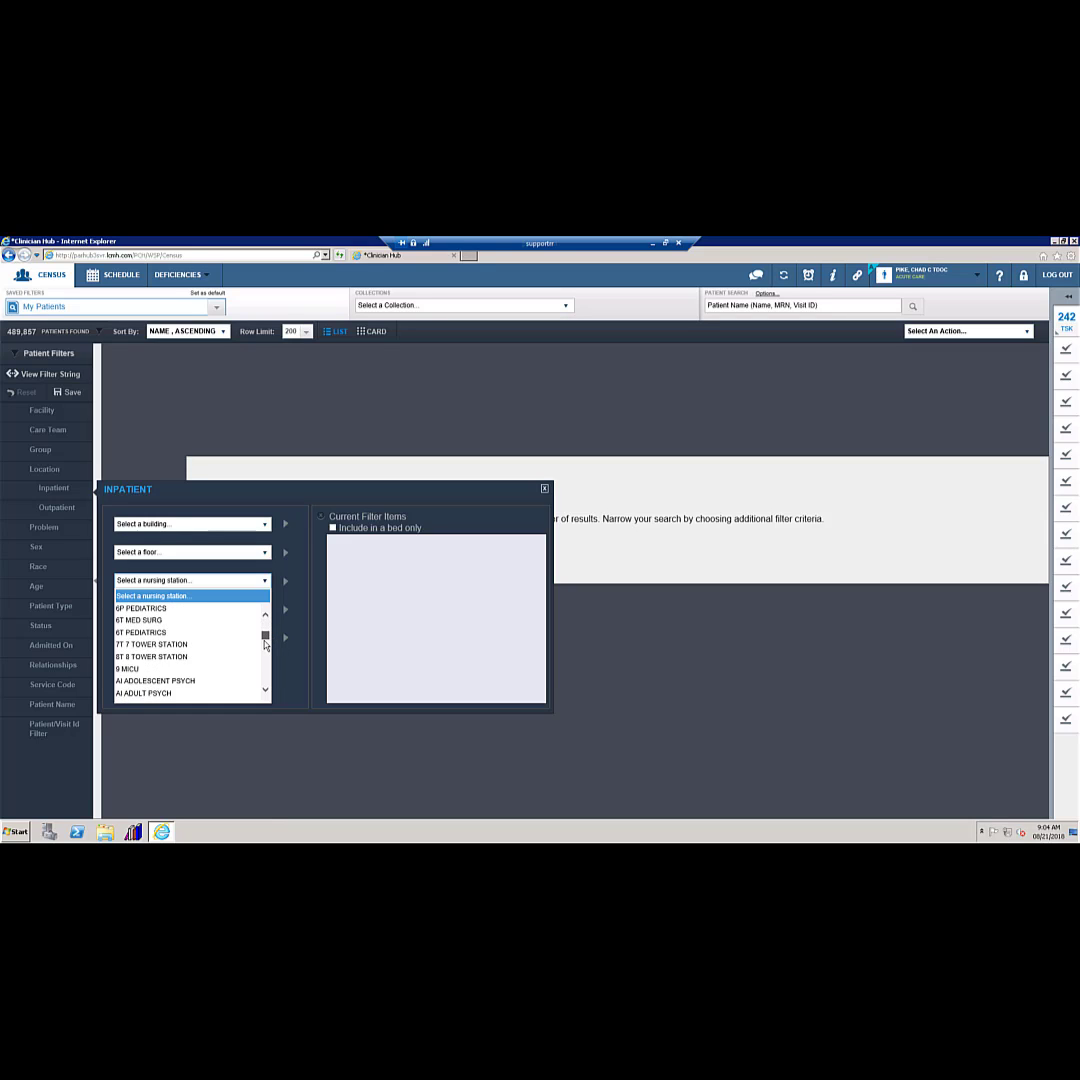
{"action": "scroll", "coordinate": [266, 692], "scroll_direction": "down", "scroll_amount": 5}
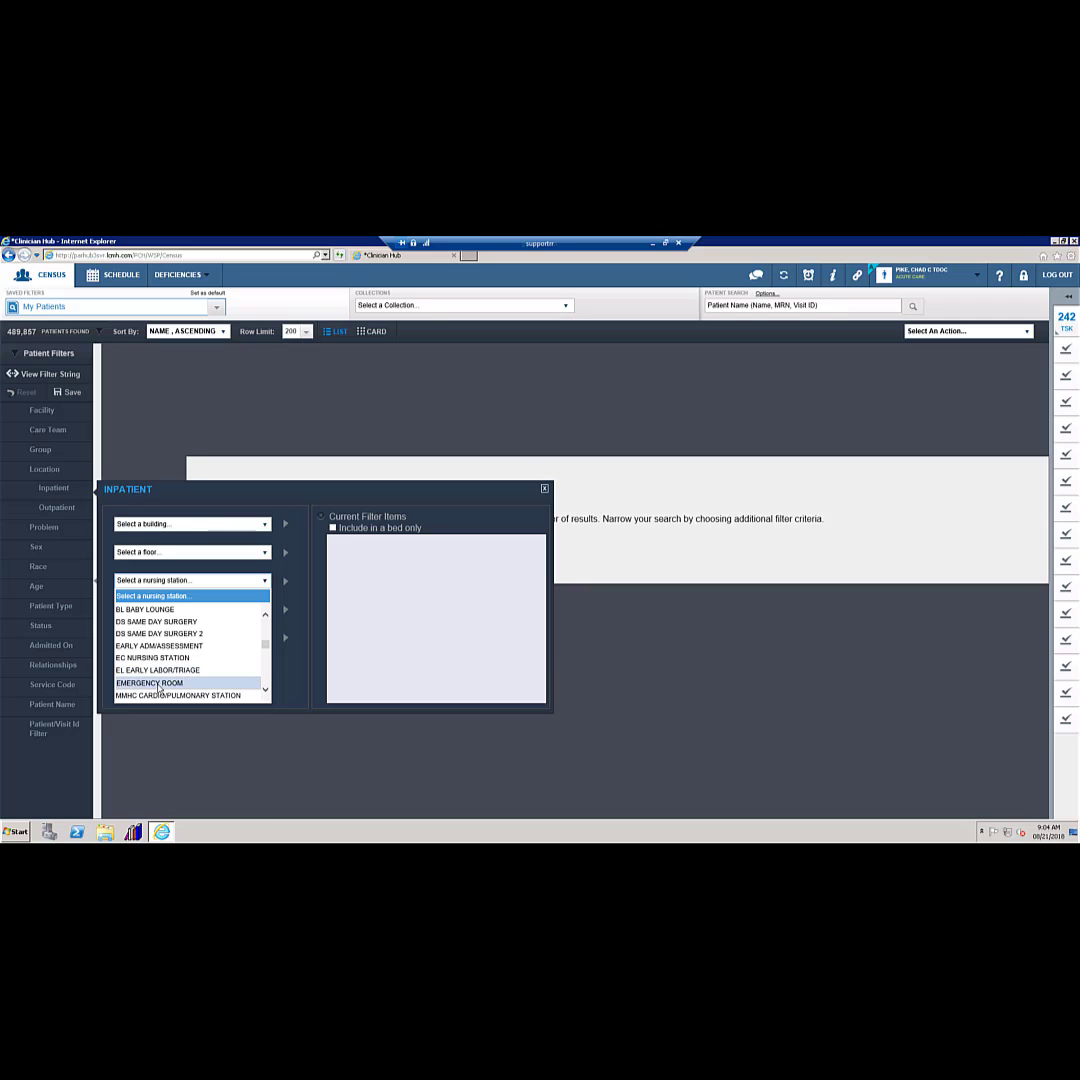
{"action": "left_click", "coordinate": [159, 682]}
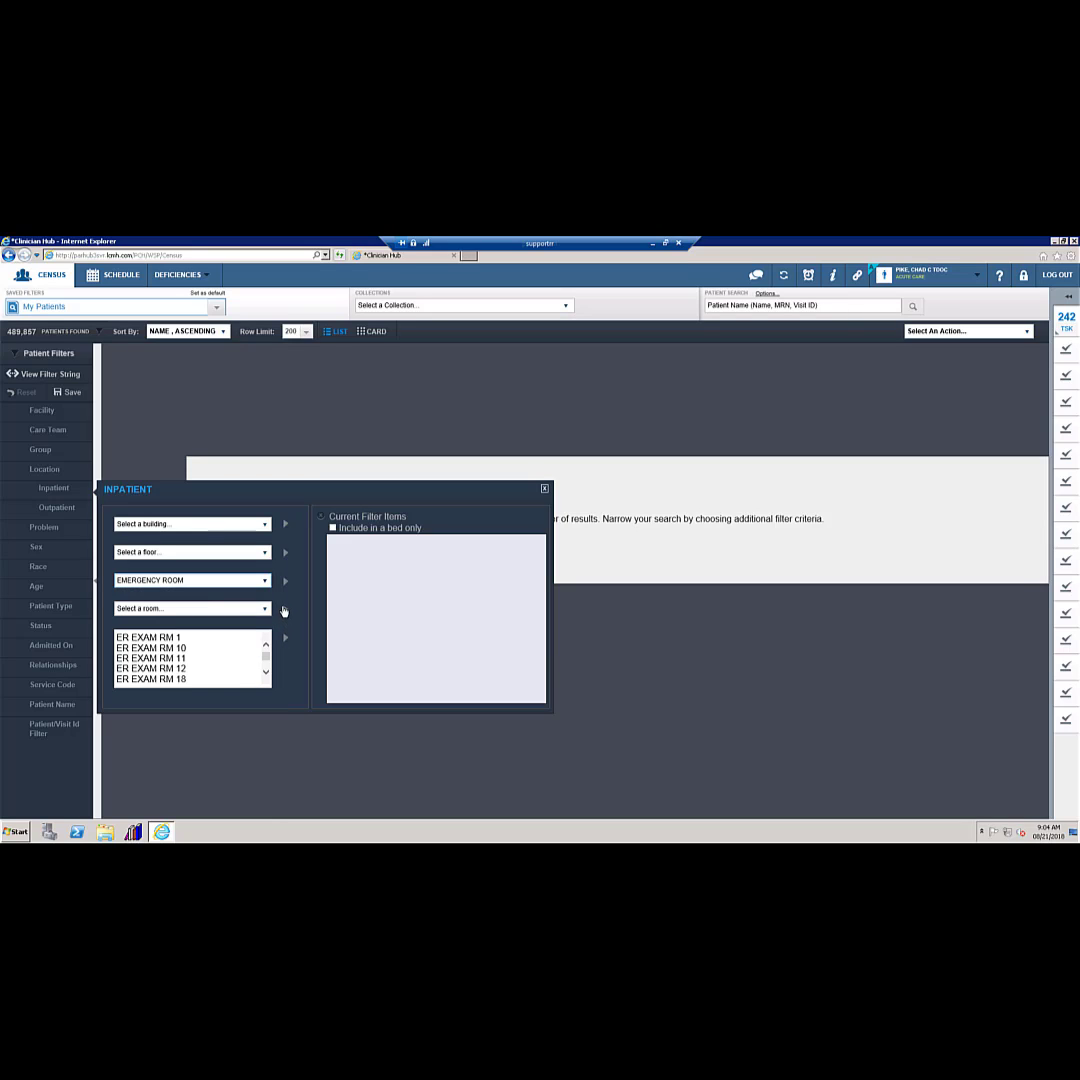
{"action": "left_click", "coordinate": [285, 581]}
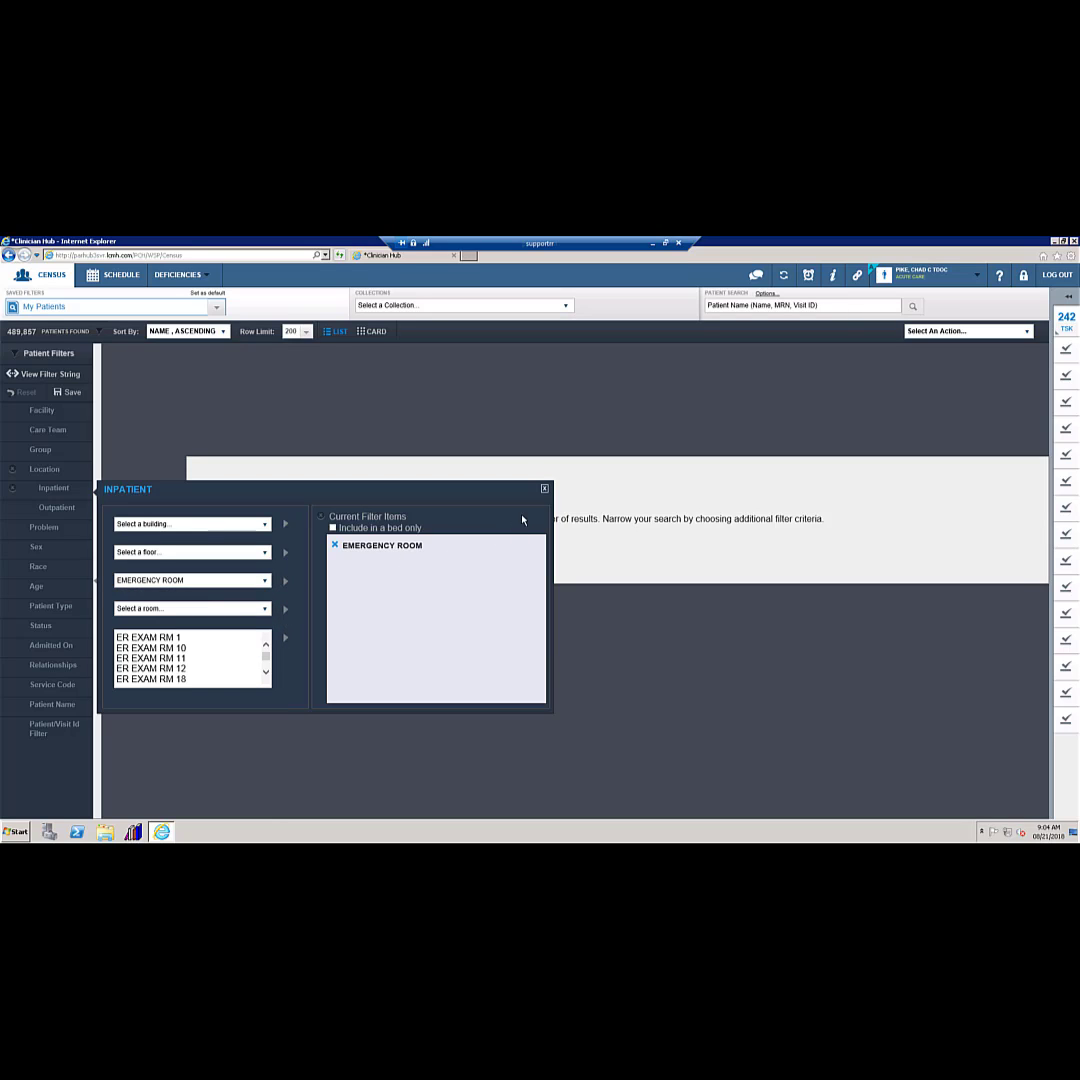
{"action": "left_click", "coordinate": [544, 490]}
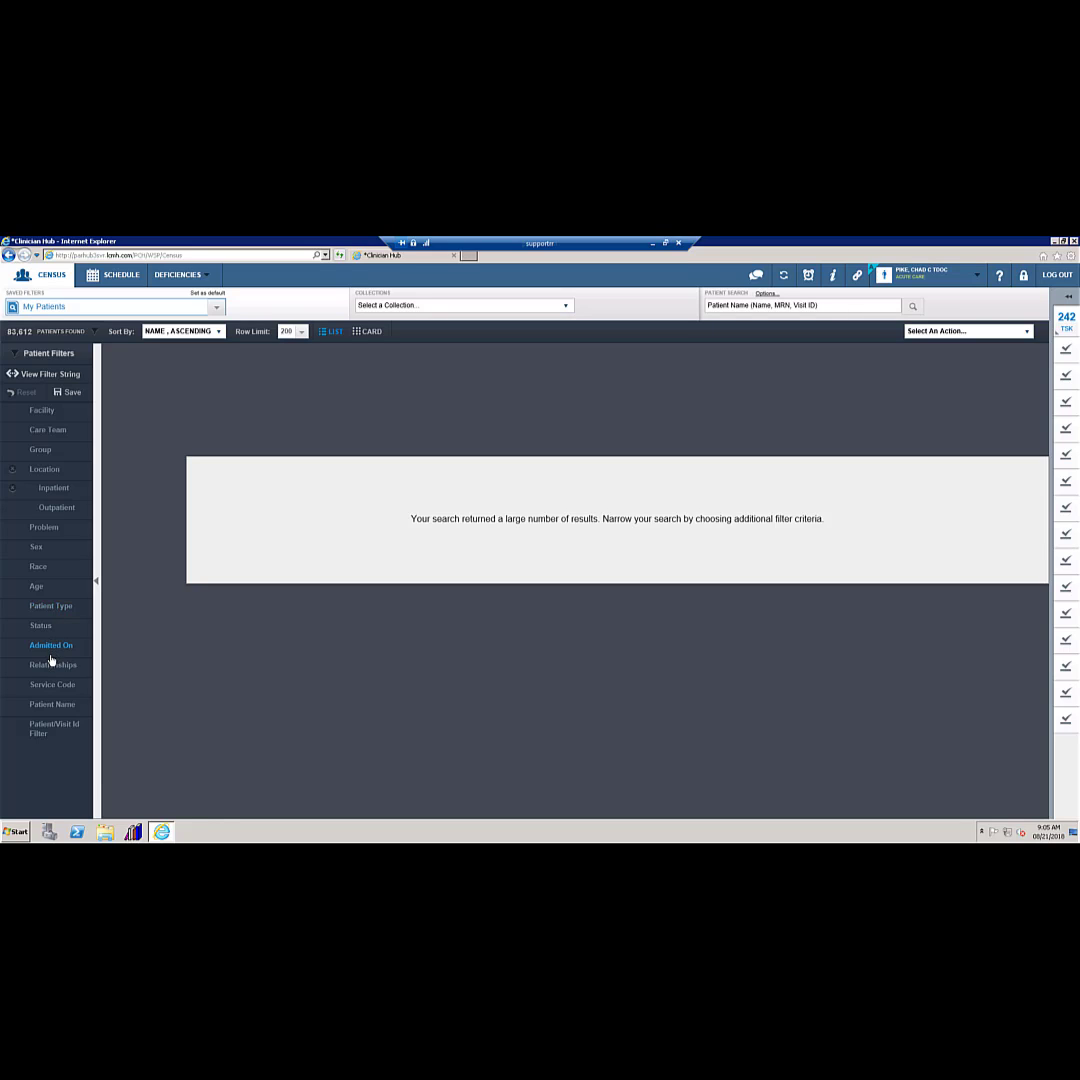
Limit the census to Current patients with no discharge date.
{"action": "left_click", "coordinate": [41, 626]}
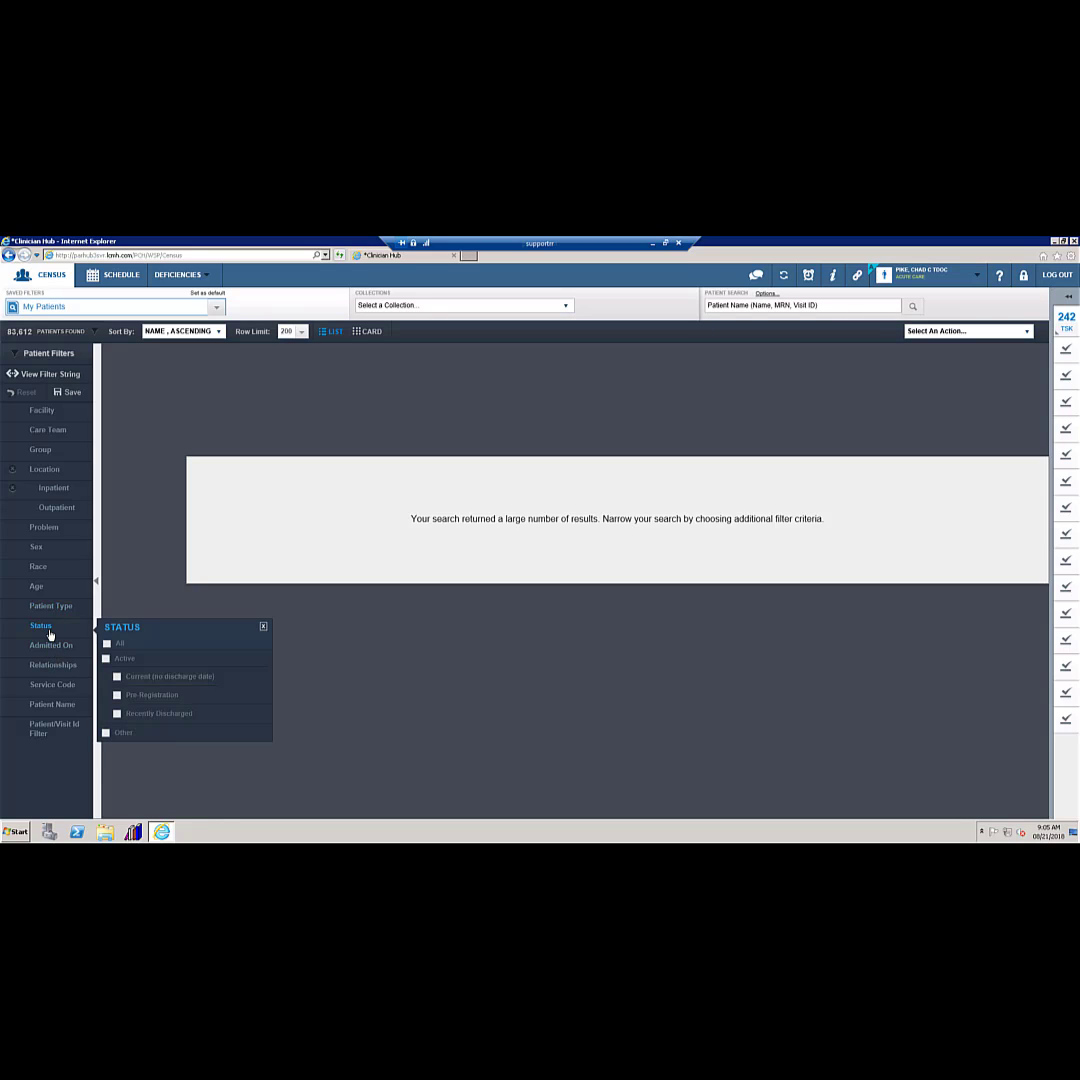
{"action": "left_click", "coordinate": [116, 676]}
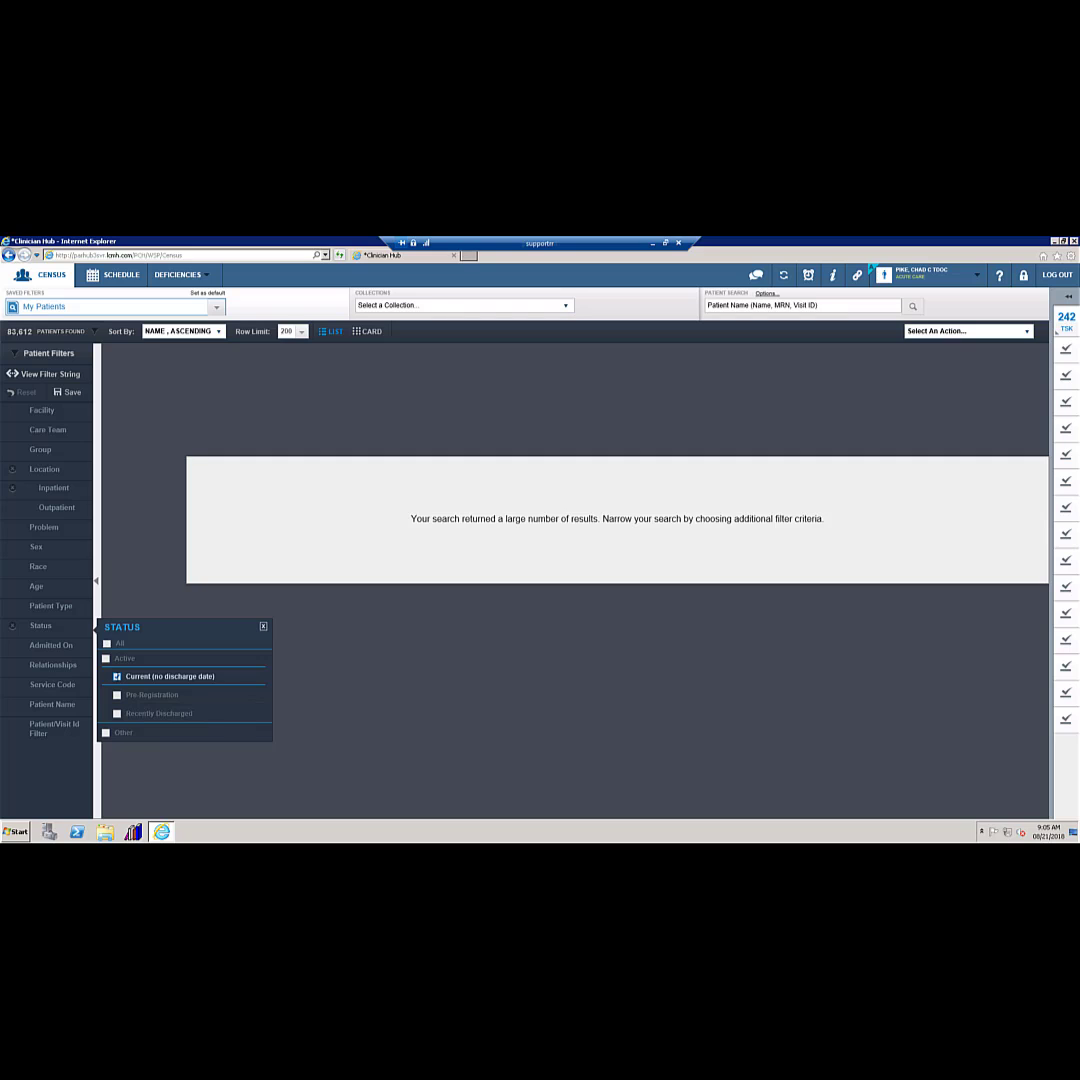
{"action": "left_click", "coordinate": [264, 627]}
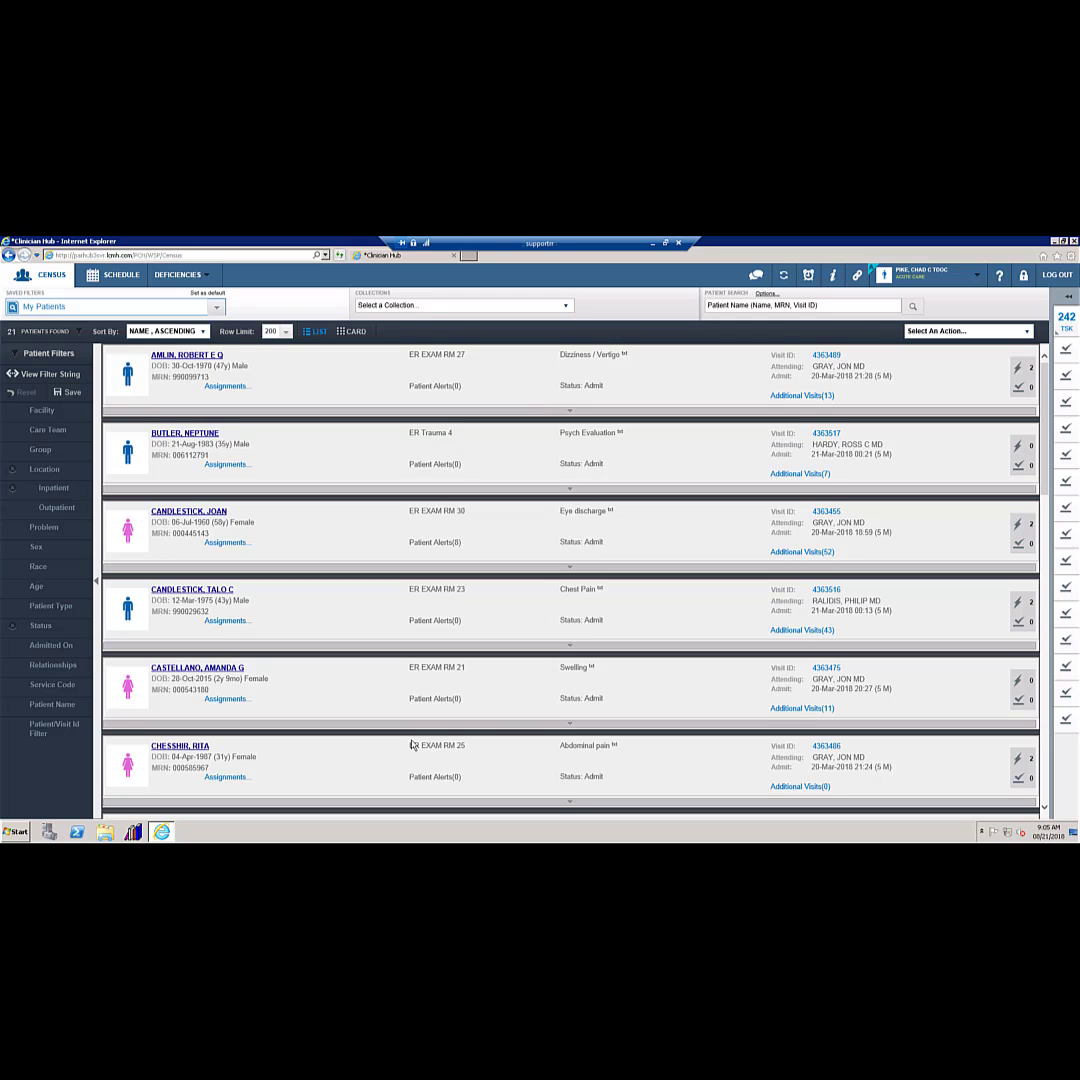
Save the Emergency Room and Current filters as a patient filter named 'ED patients'.
{"action": "scroll", "coordinate": [411, 745], "scroll_direction": "down", "scroll_amount": 3}
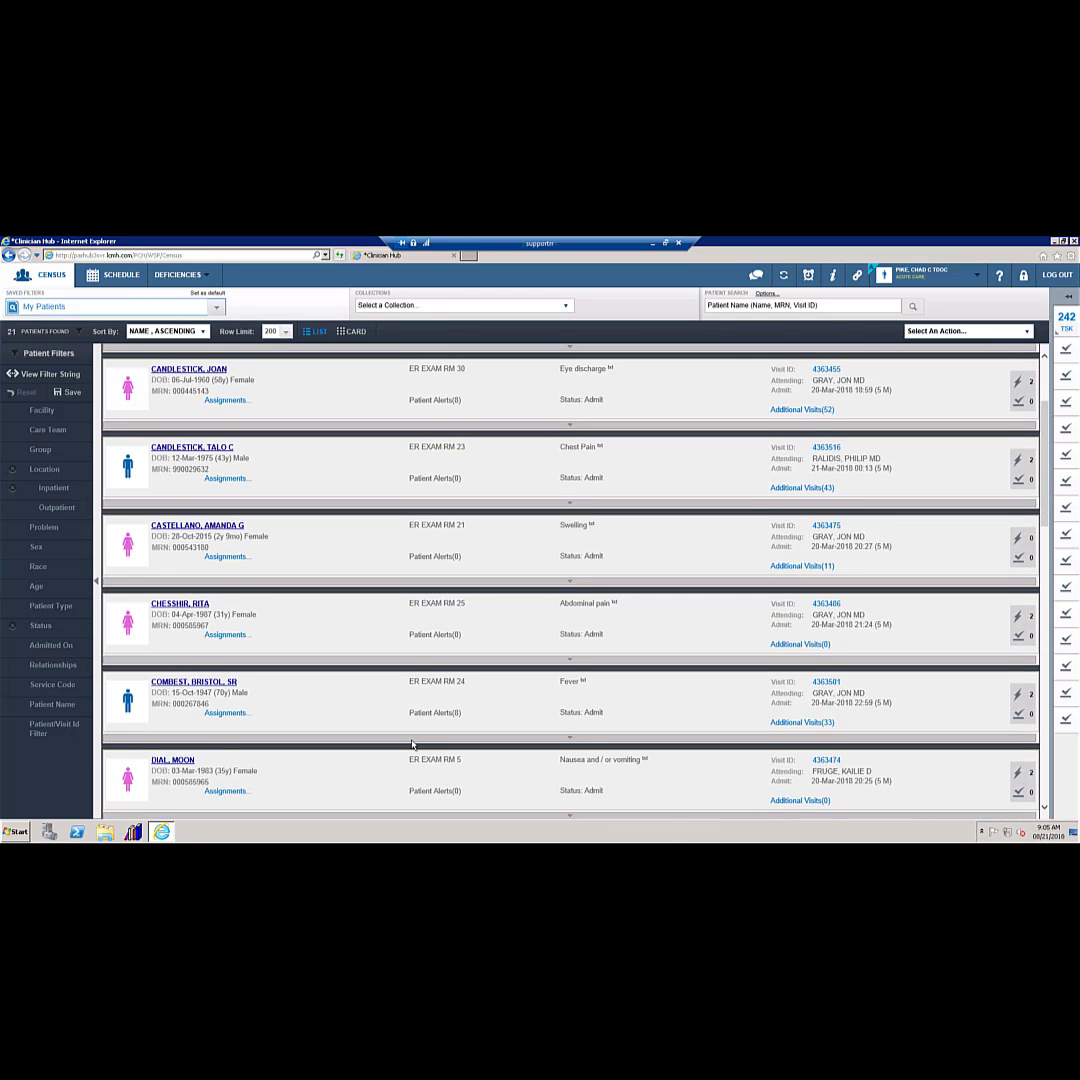
{"action": "scroll", "coordinate": [411, 745], "scroll_direction": "down", "scroll_amount": 1}
{"action": "scroll", "coordinate": [411, 745], "scroll_direction": "up", "scroll_amount": 1}
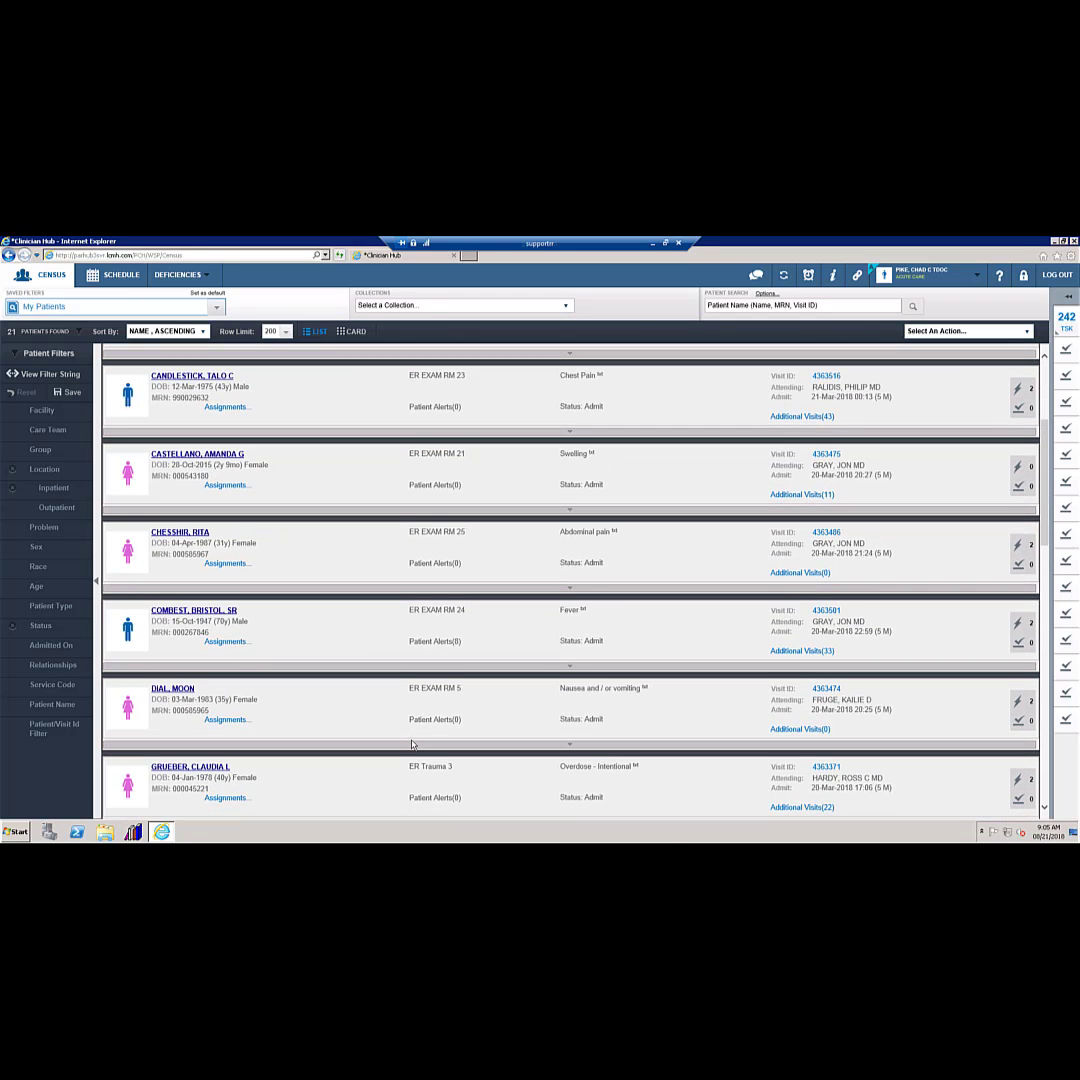
{"action": "scroll", "coordinate": [411, 745], "scroll_direction": "up", "scroll_amount": 3}
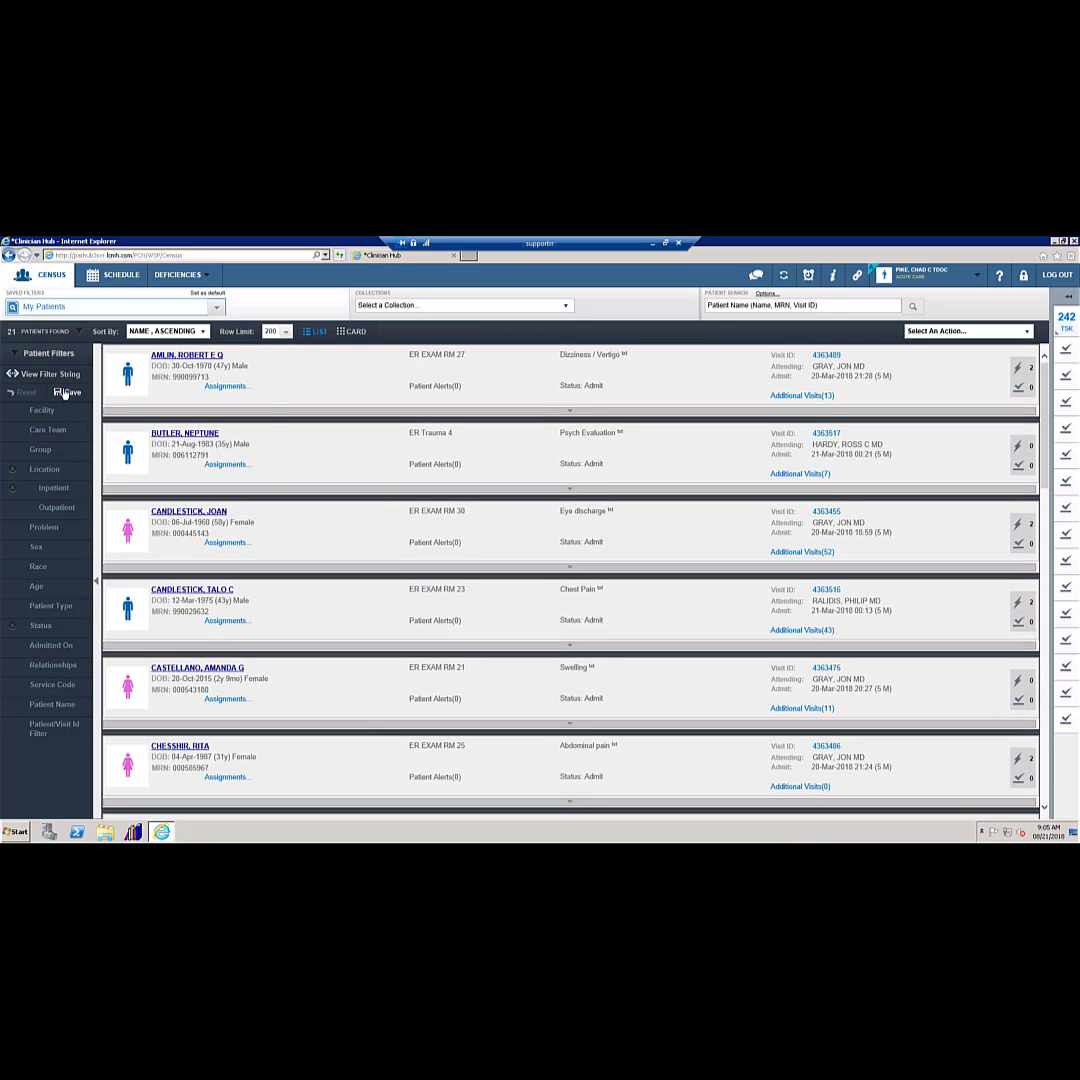
{"action": "left_click", "coordinate": [65, 393]}
{"action": "left_click", "coordinate": [185, 428]}
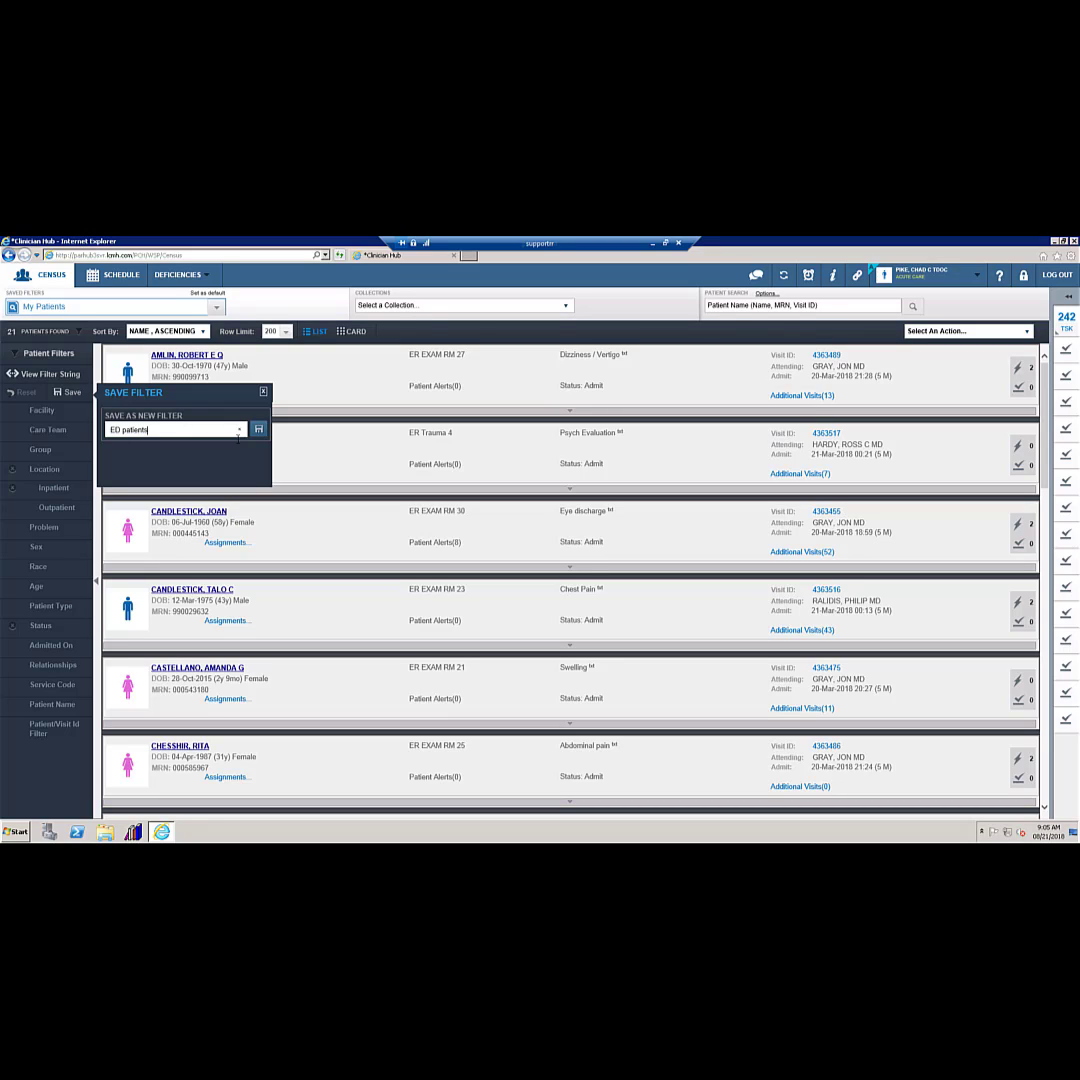
{"action": "left_click", "coordinate": [260, 430]}
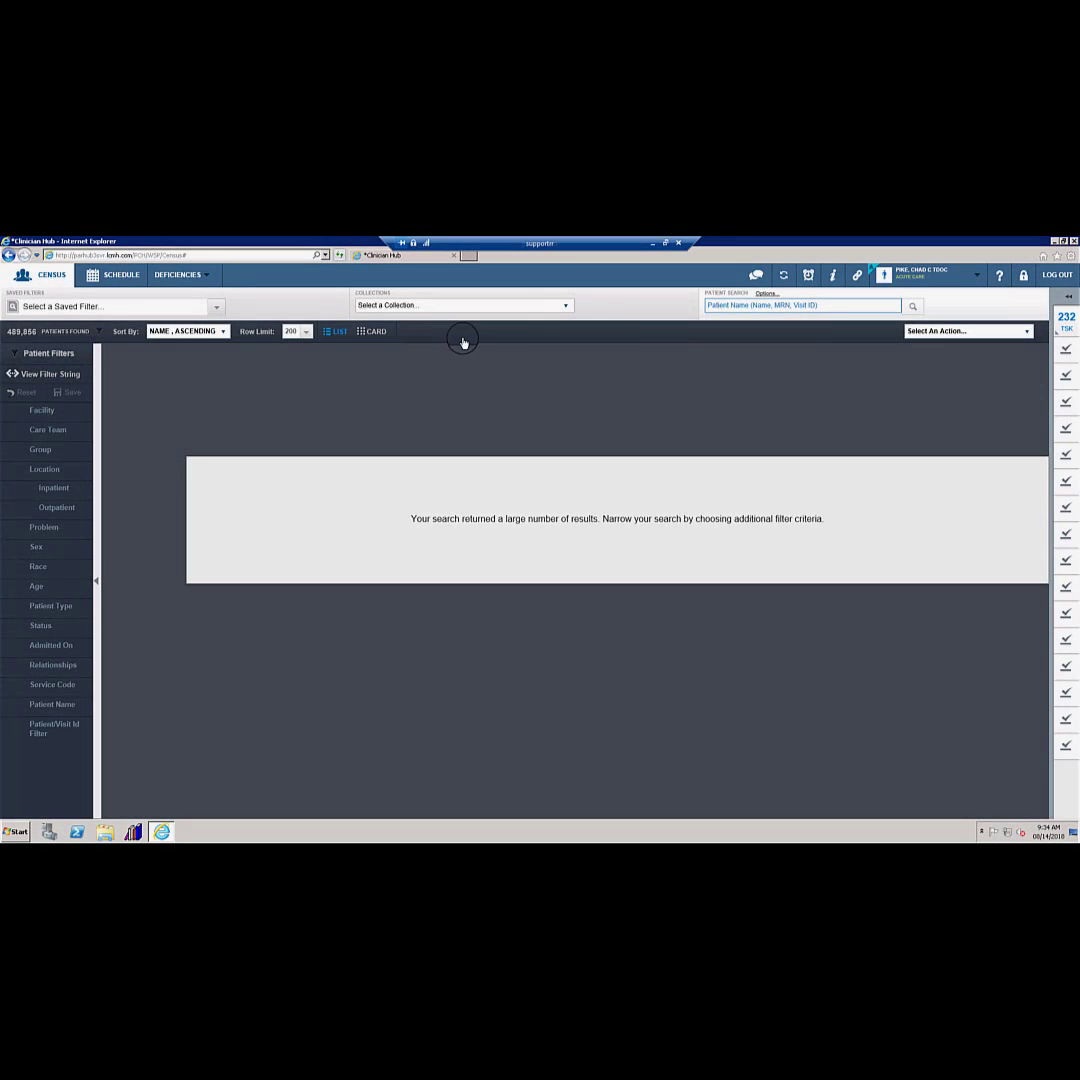
Search for the training patient by visit ID and open their chart.
{"action": "left_click", "coordinate": [815, 310]}
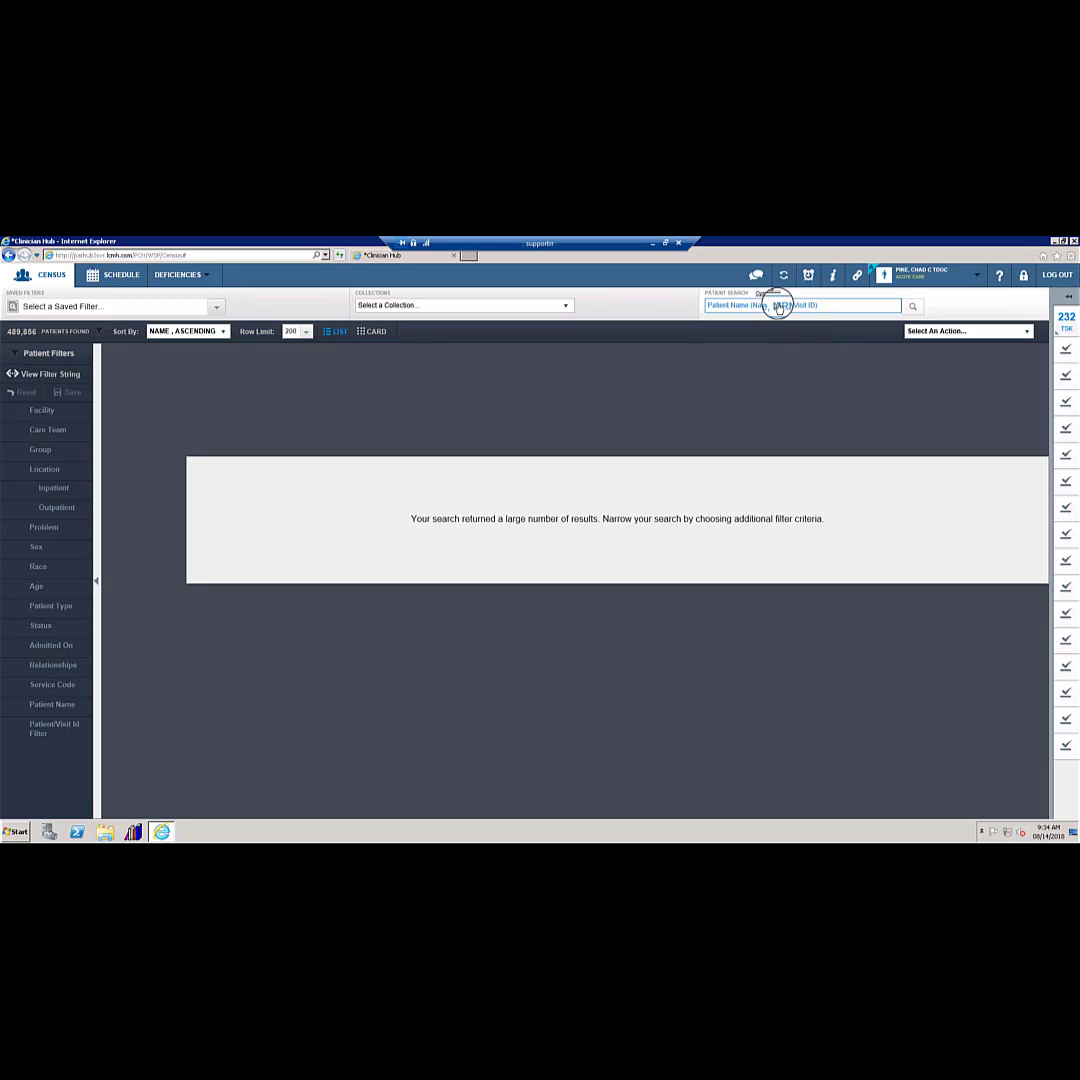
{"action": "left_click", "coordinate": [778, 306]}
{"action": "type", "text": "4363687"}
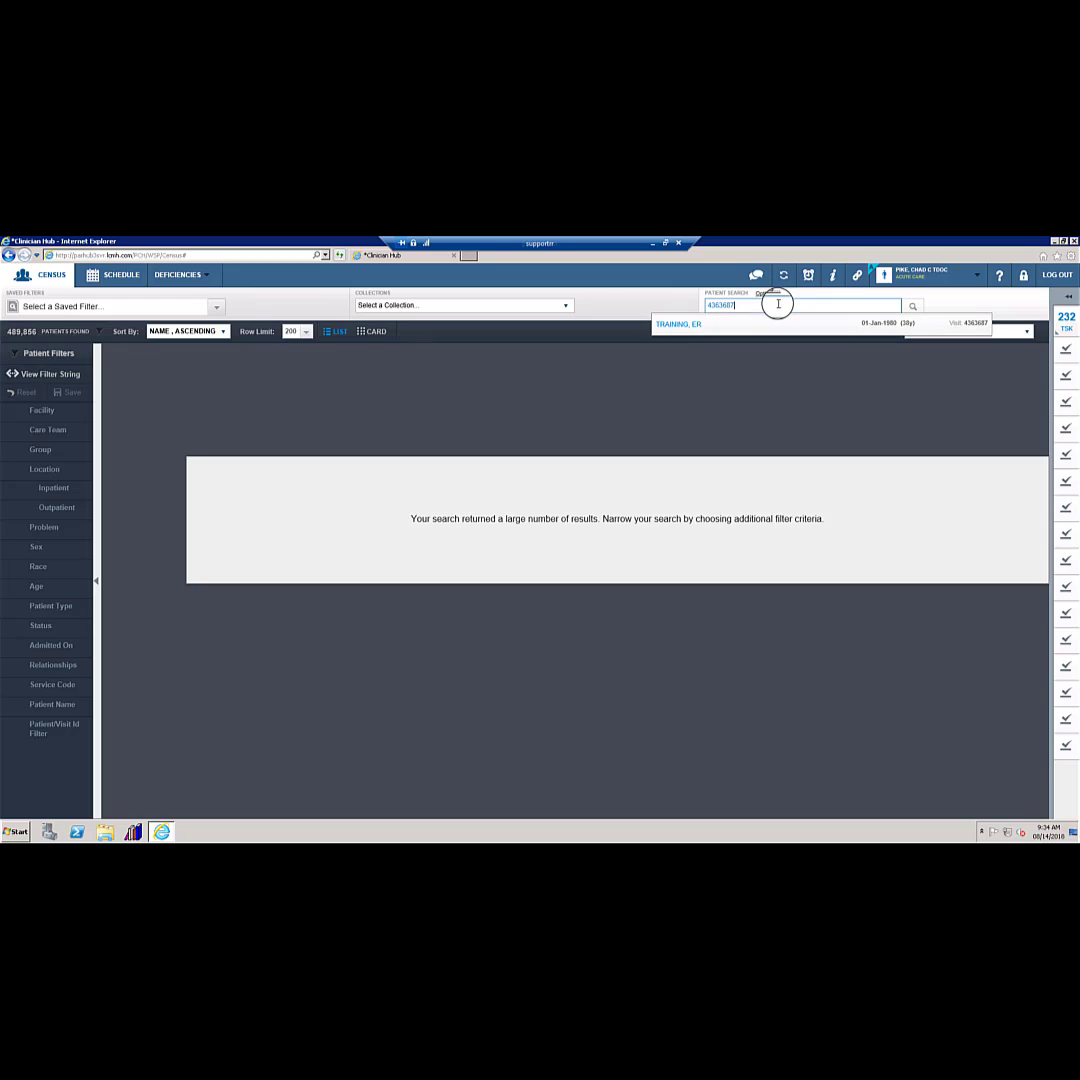
{"action": "left_click", "coordinate": [698, 326]}
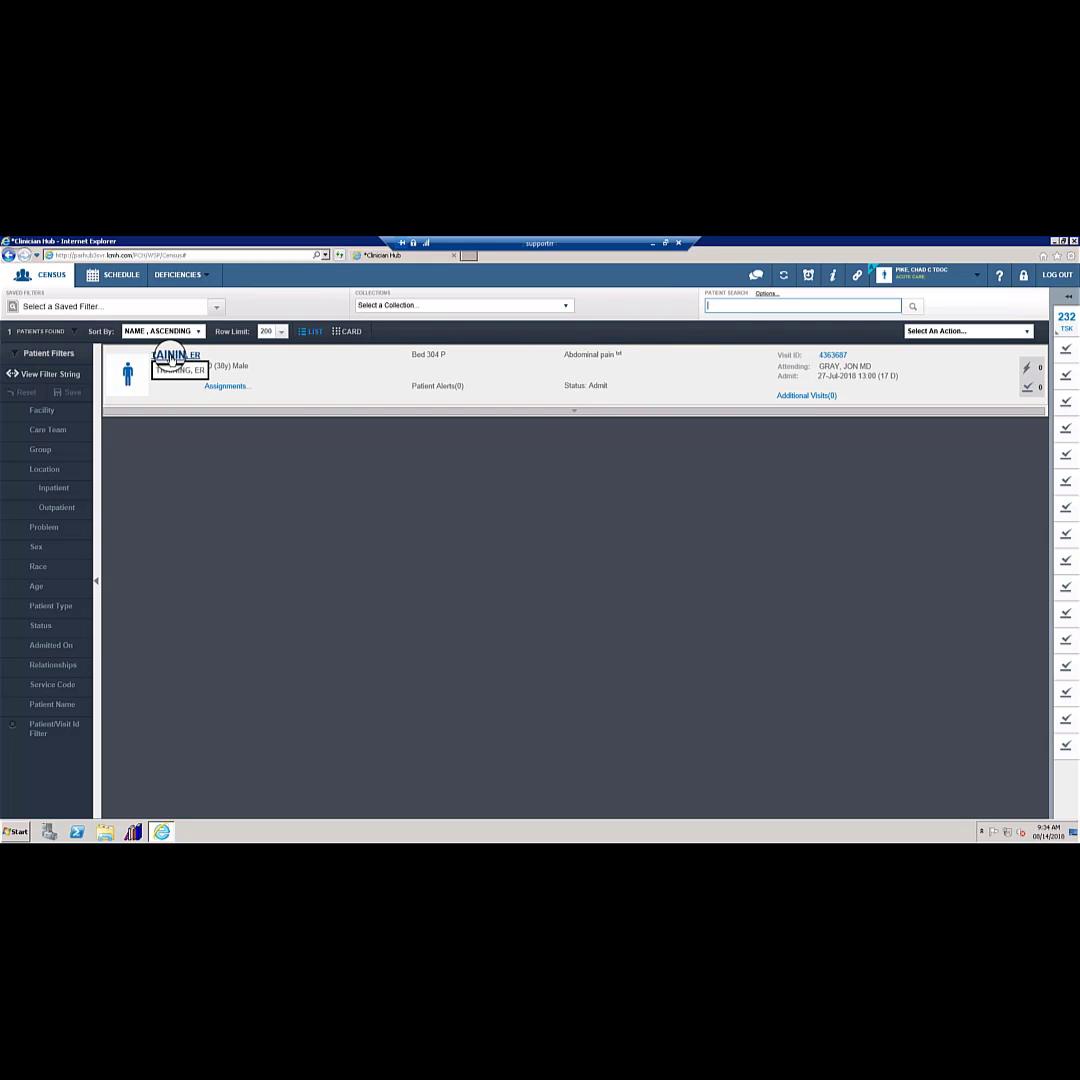
{"action": "left_click", "coordinate": [170, 356]}
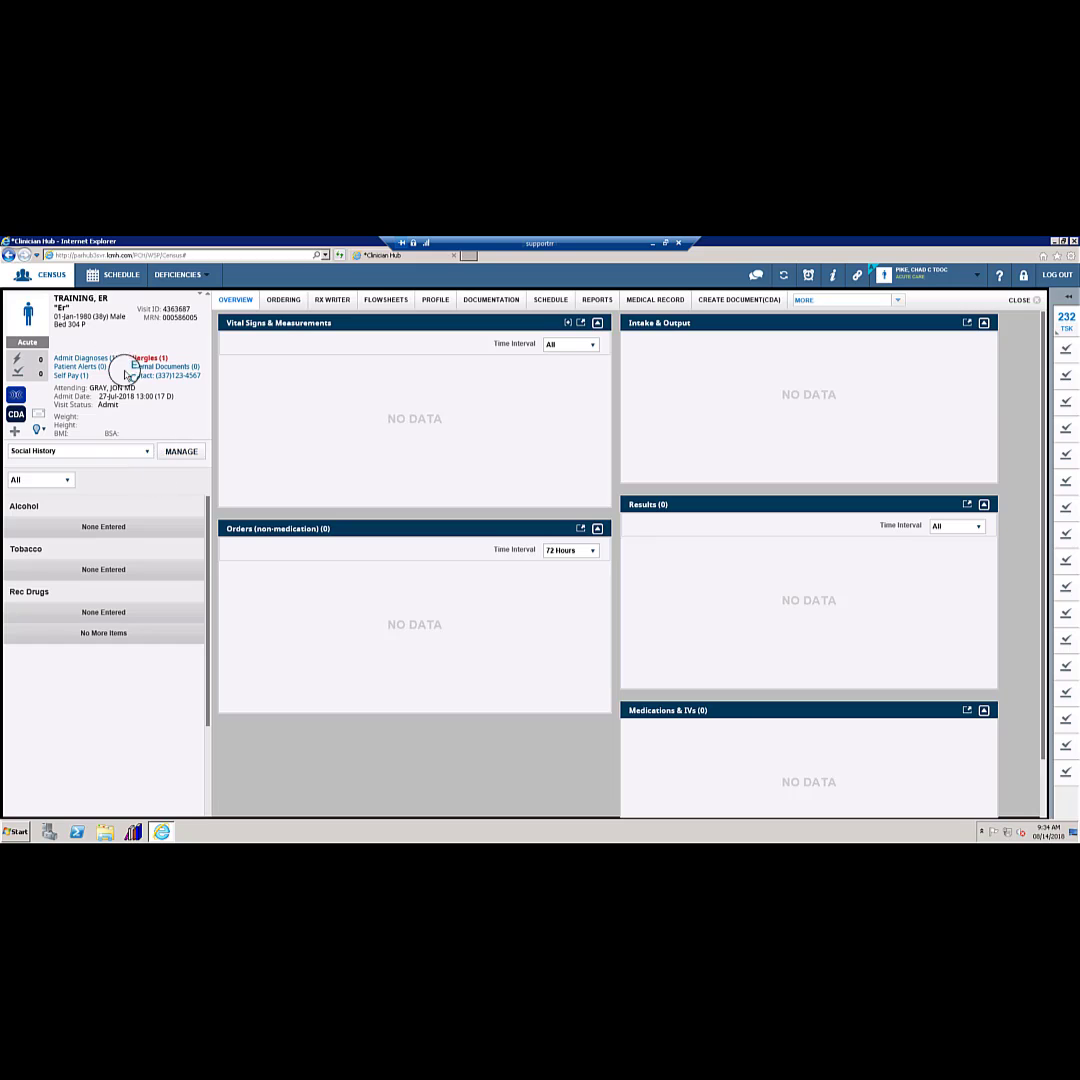
Review the patient's Self Pay, admit diagnosis and allergy details in the banner.
{"action": "left_click", "coordinate": [88, 375]}
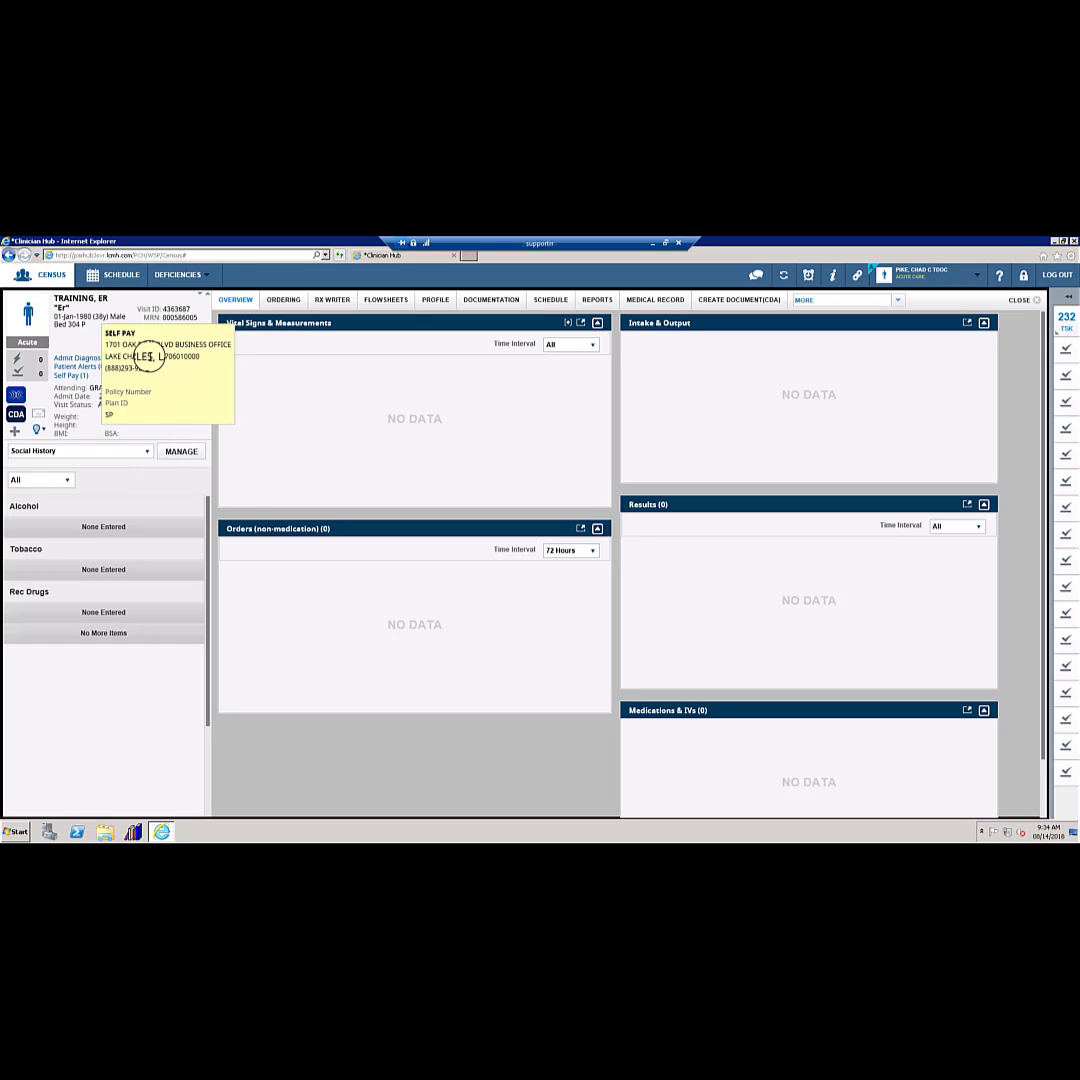
{"action": "mouse_move", "coordinate": [80, 358]}
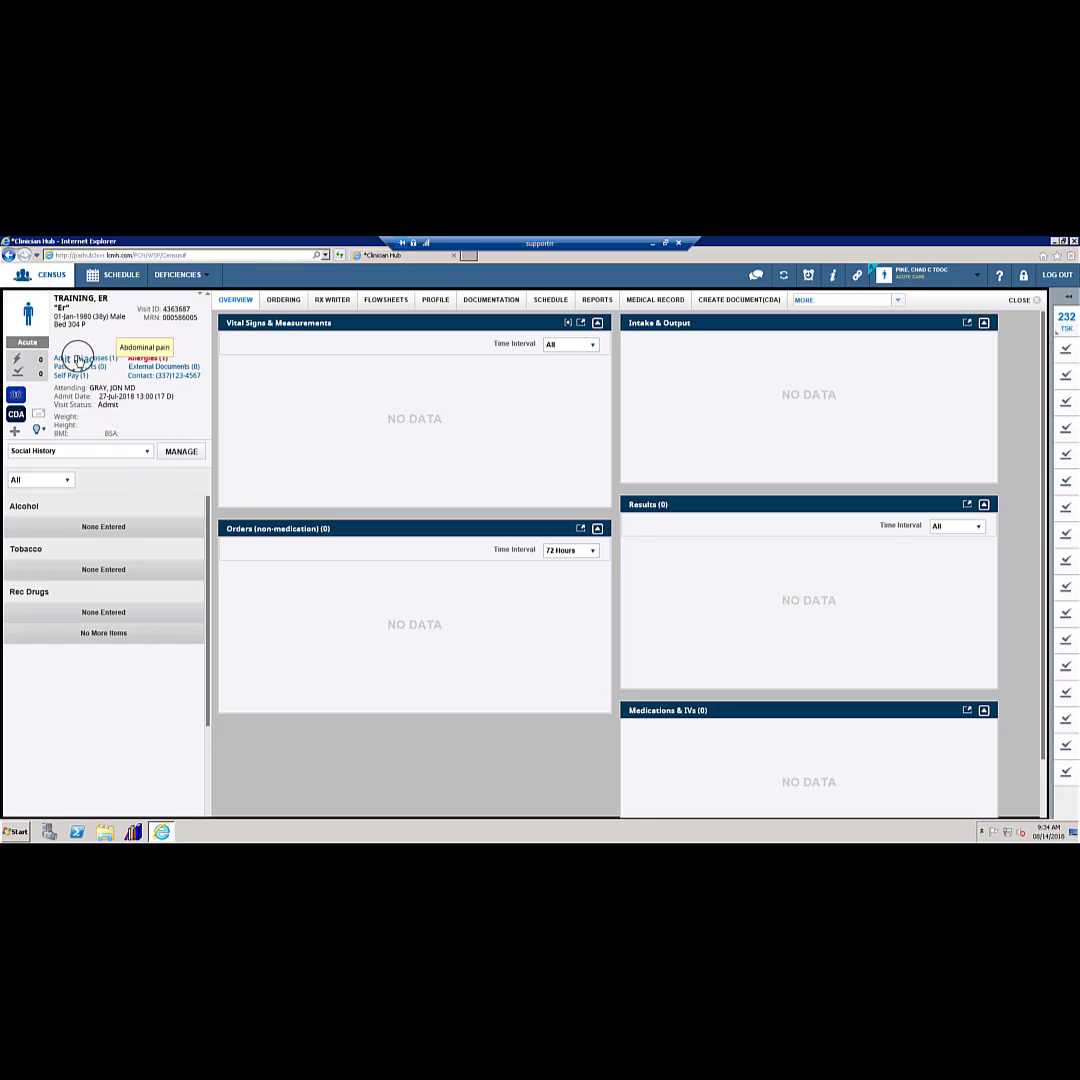
{"action": "mouse_move", "coordinate": [148, 358]}
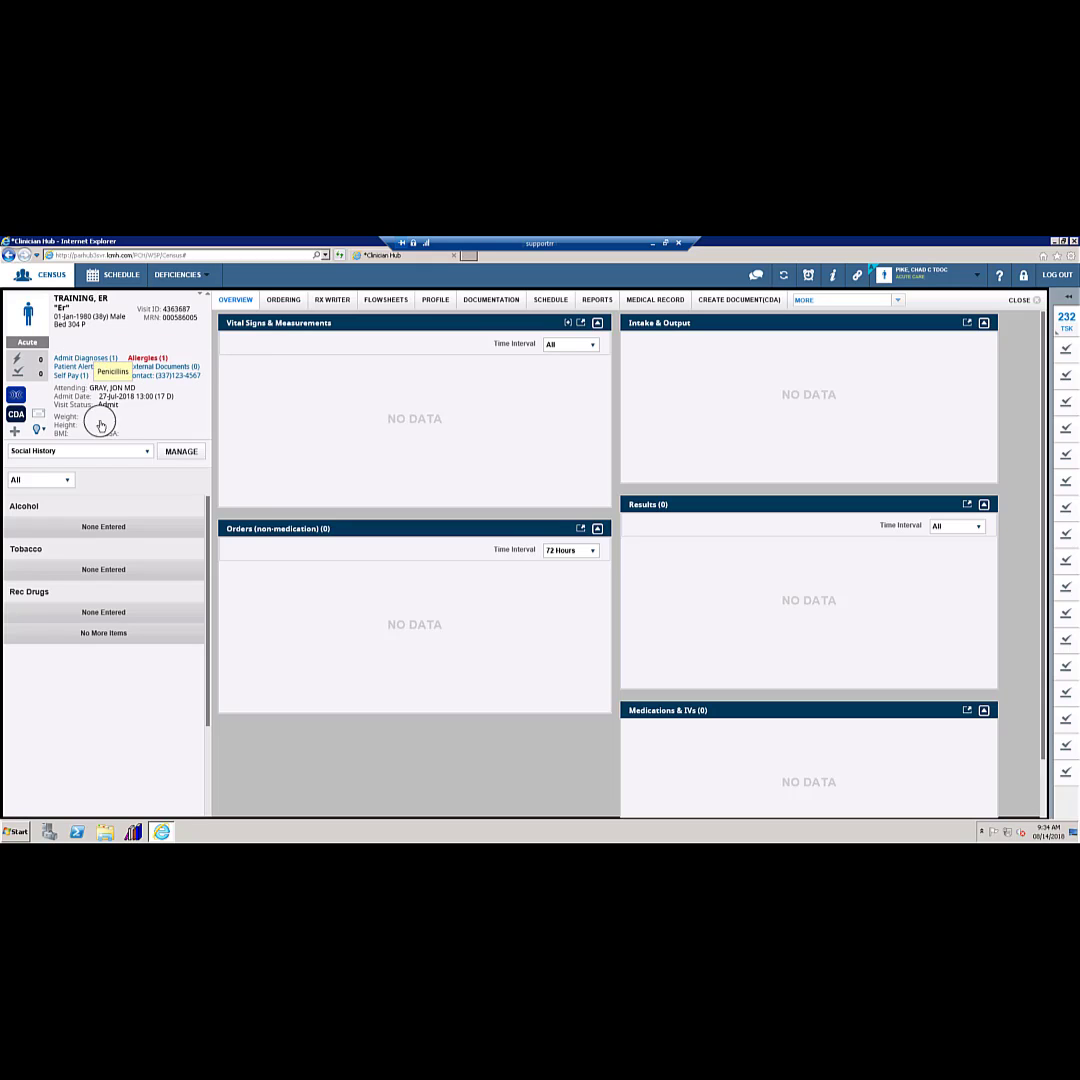
Switch the side panel from Social History to Medications - Home.
{"action": "left_click", "coordinate": [147, 451]}
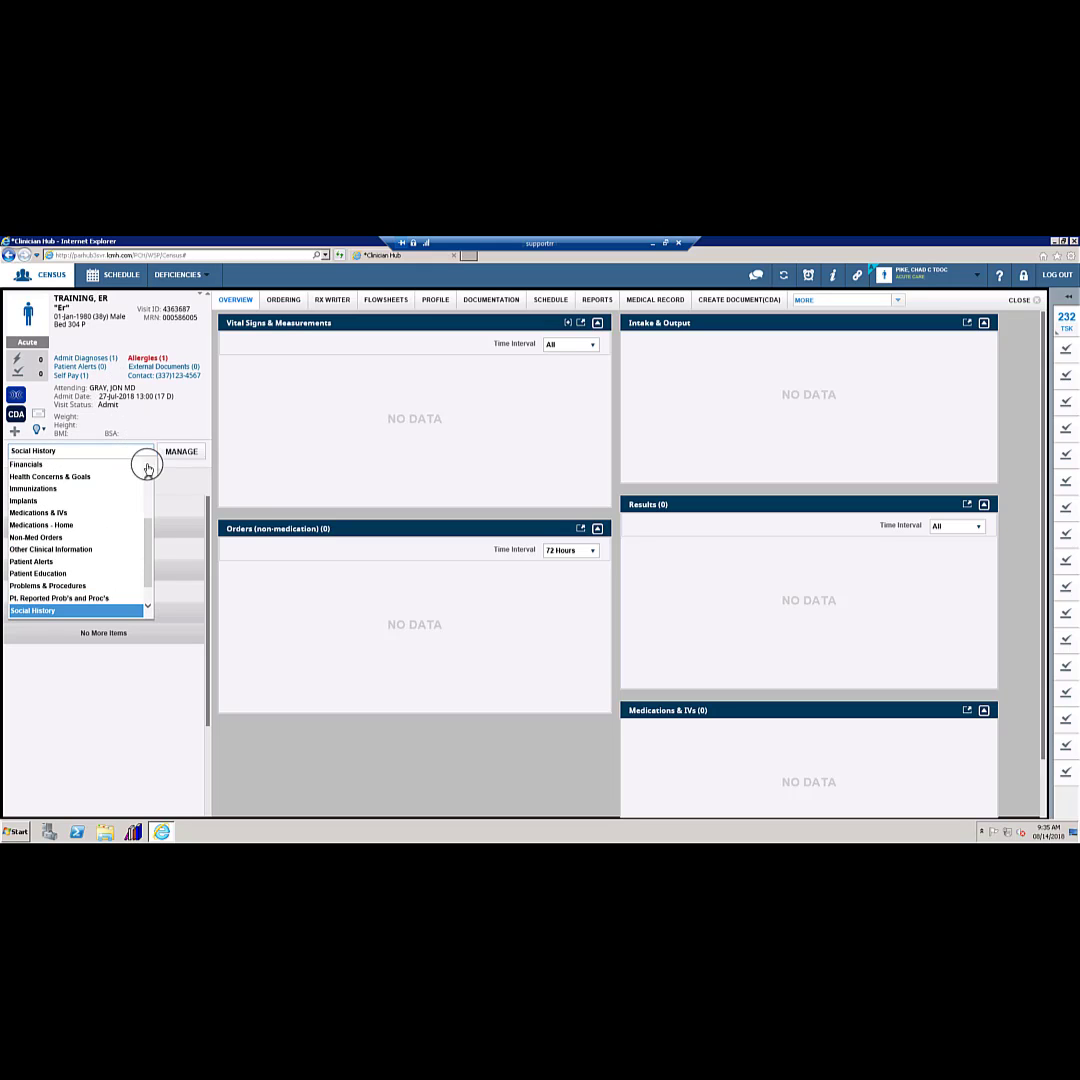
{"action": "left_click_drag", "start_coordinate": [145, 547], "coordinate": [145, 482]}
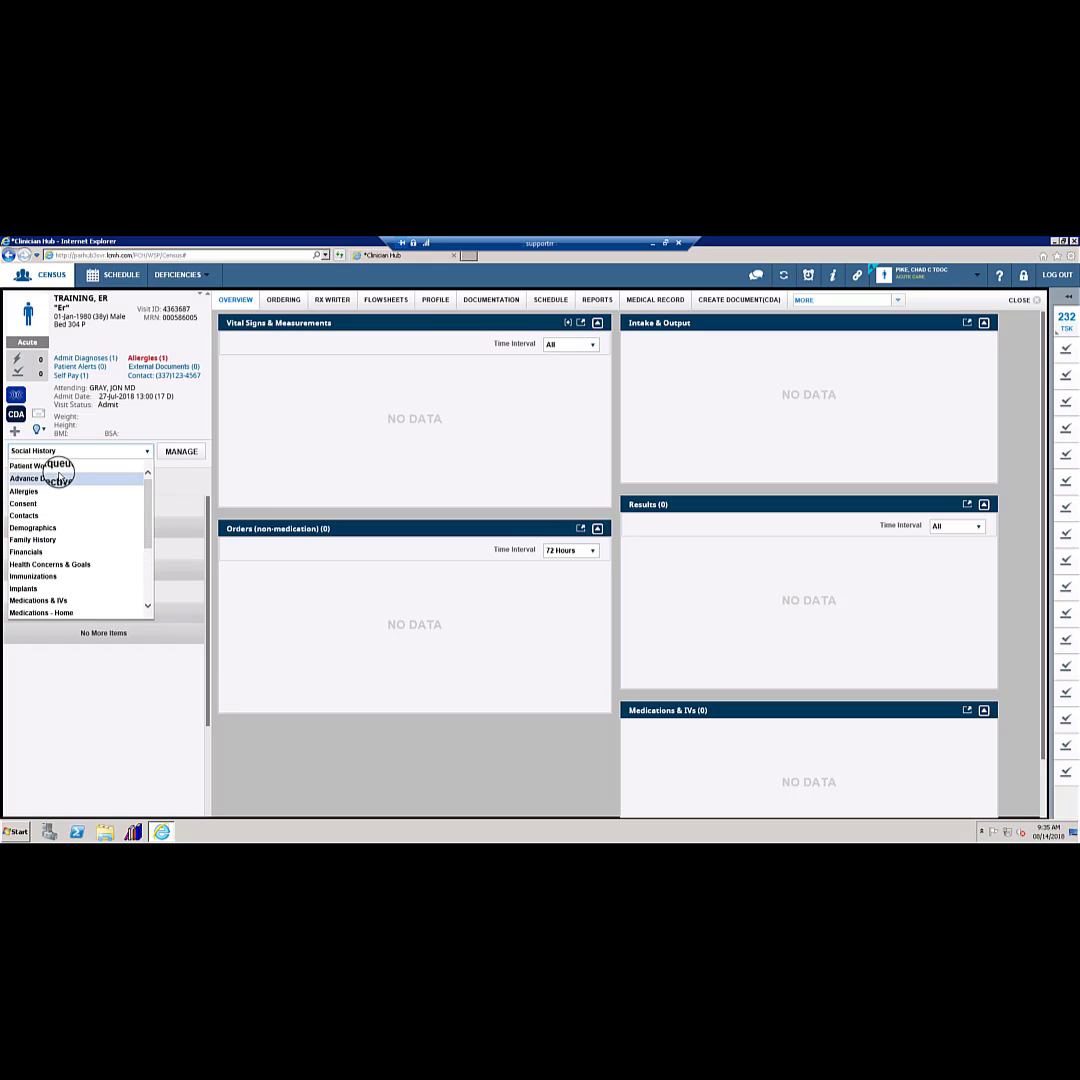
{"action": "scroll", "coordinate": [50, 545], "scroll_direction": "down", "scroll_amount": 2}
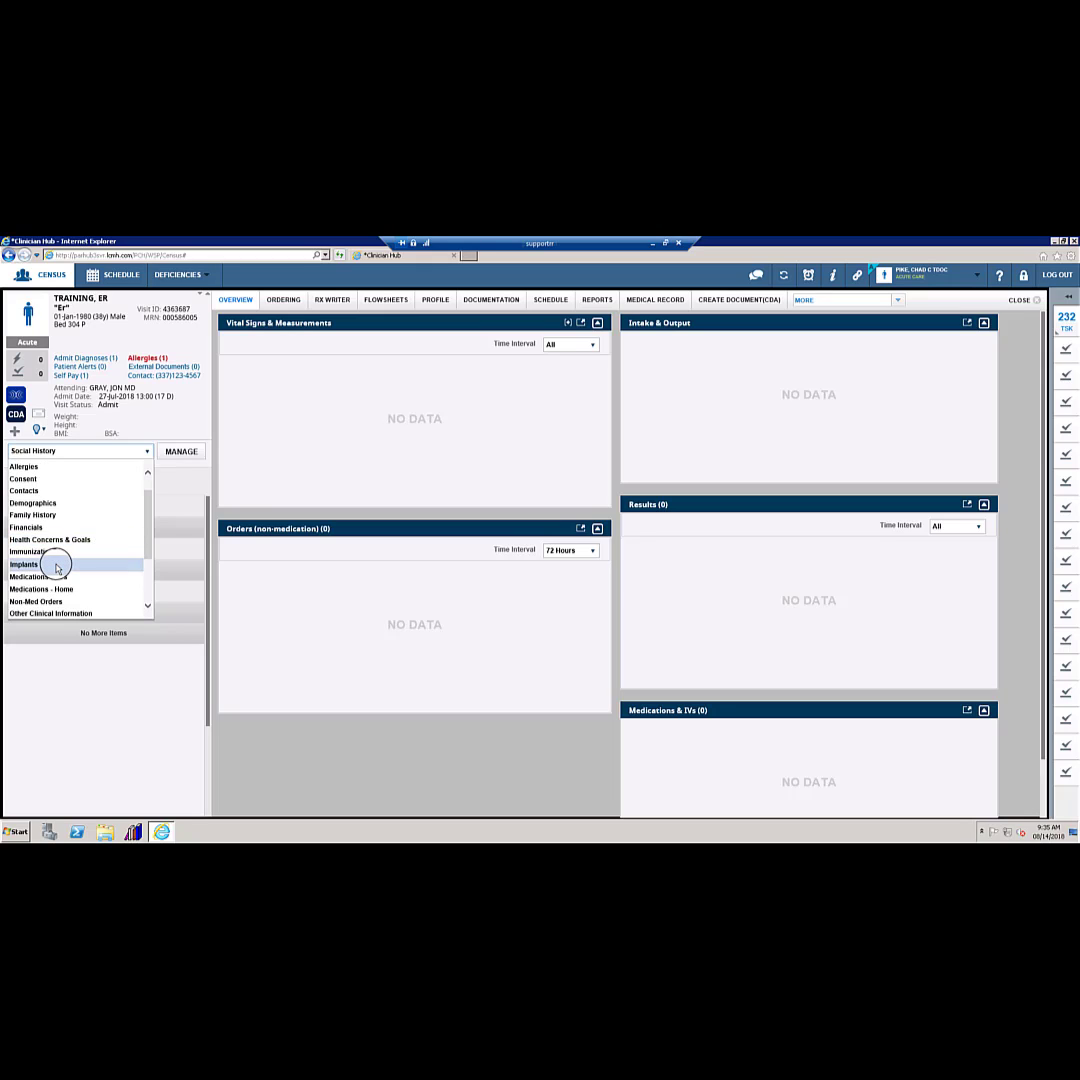
{"action": "scroll", "coordinate": [57, 568], "scroll_direction": "down", "scroll_amount": 2}
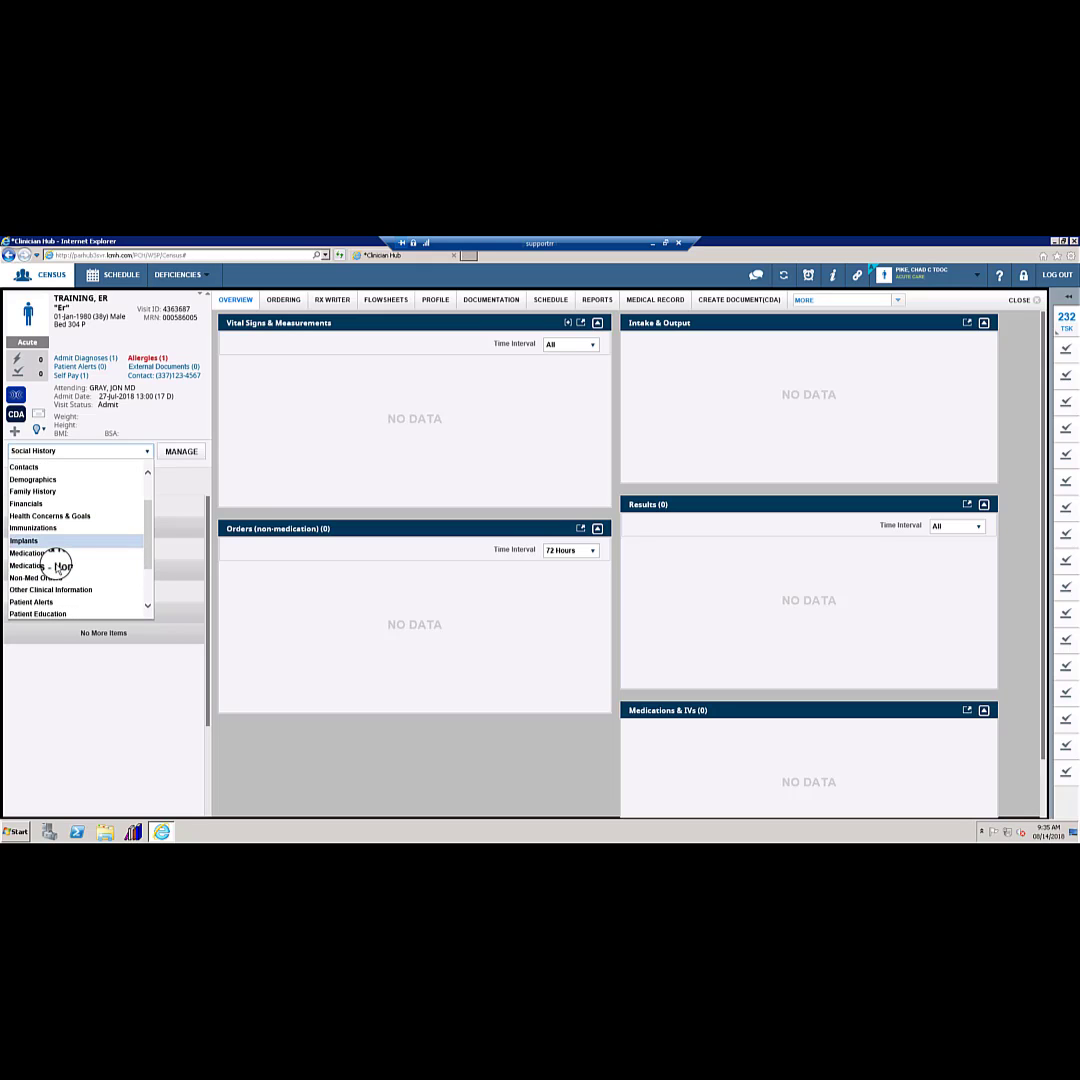
{"action": "left_click", "coordinate": [57, 566]}
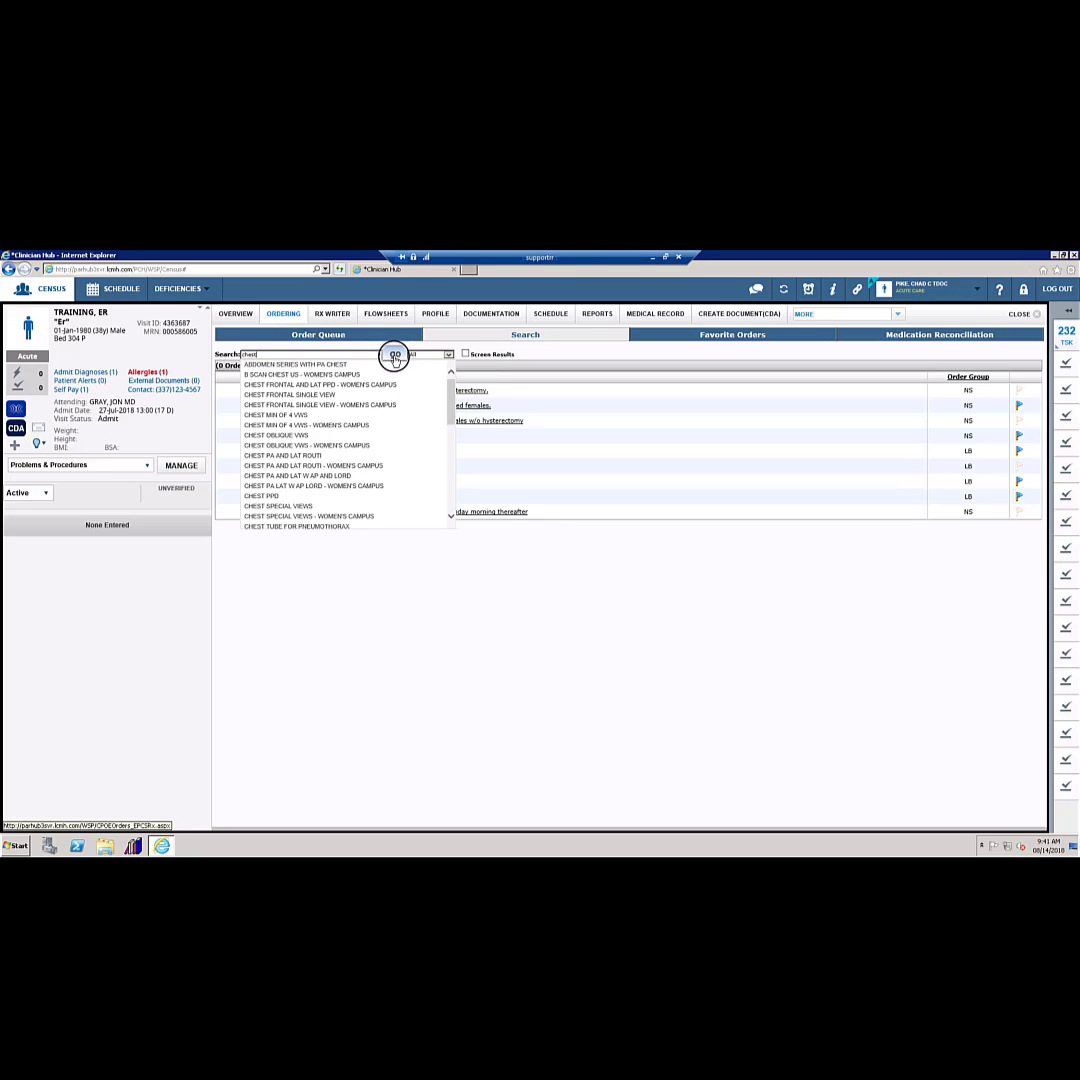
Search the orders for 'chest', then for 'ekg'.
{"action": "left_click", "coordinate": [395, 355]}
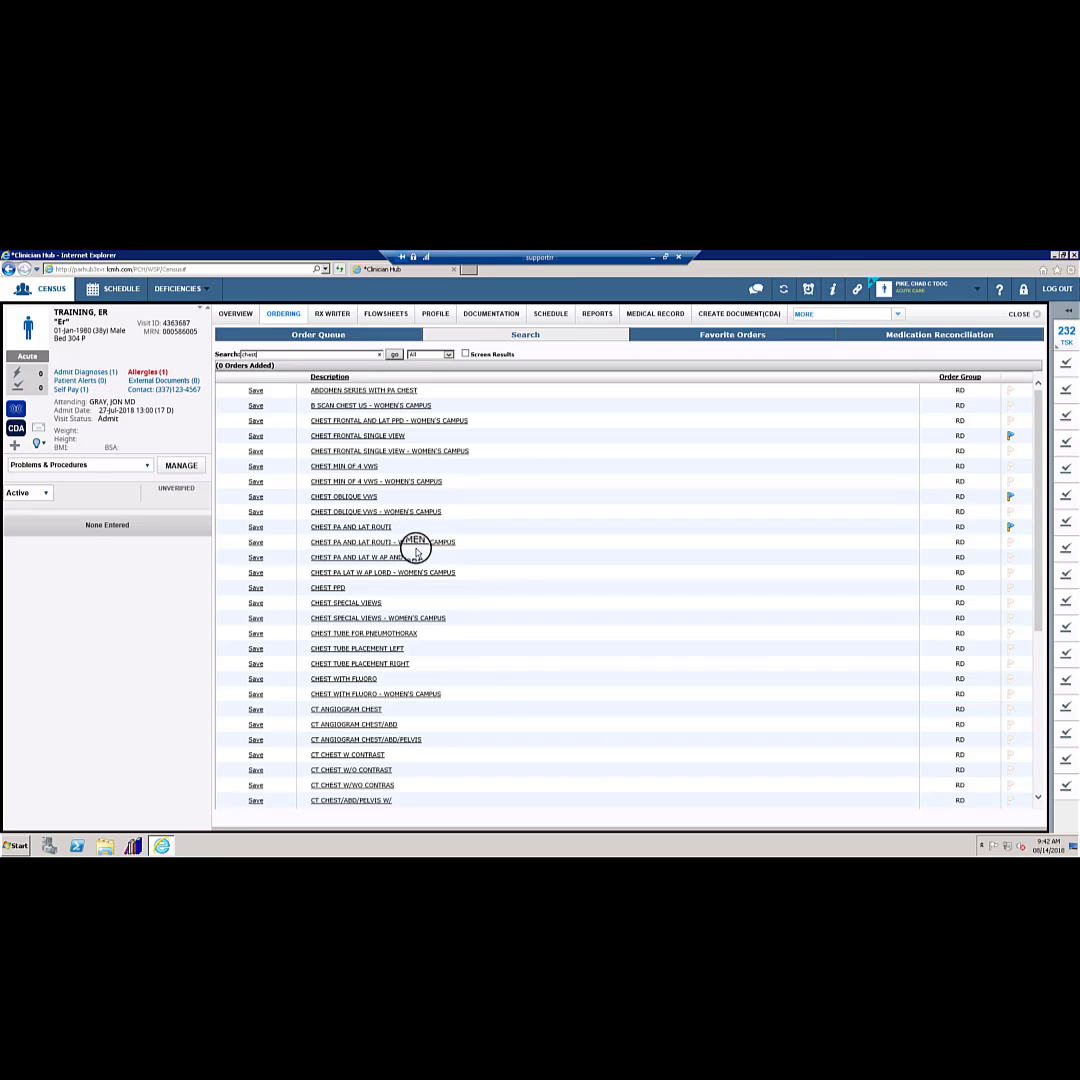
{"action": "double_click", "coordinate": [282, 354]}
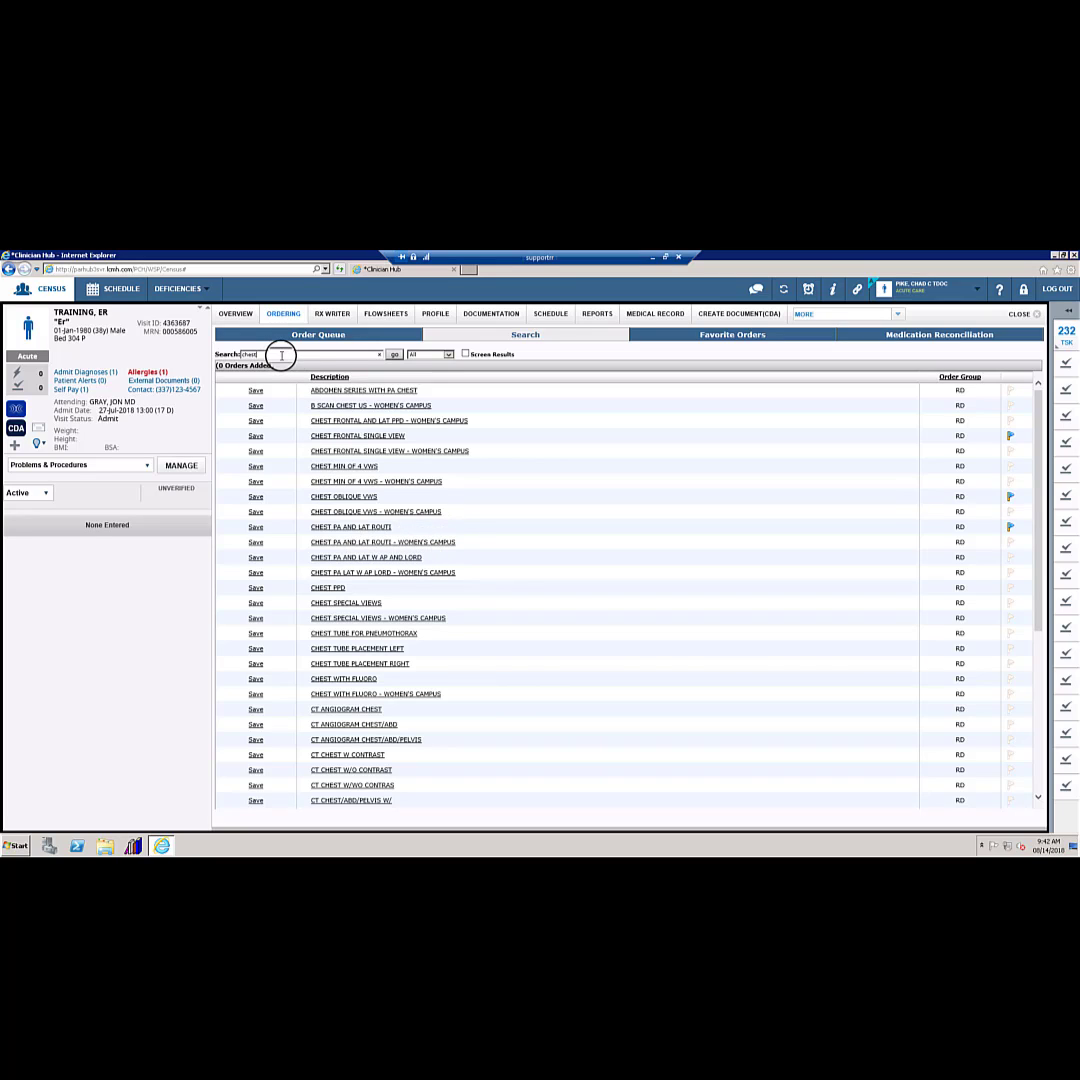
{"action": "key", "text": "BackSpace"}
{"action": "type", "text": "ekg"}
{"action": "left_click", "coordinate": [395, 355]}
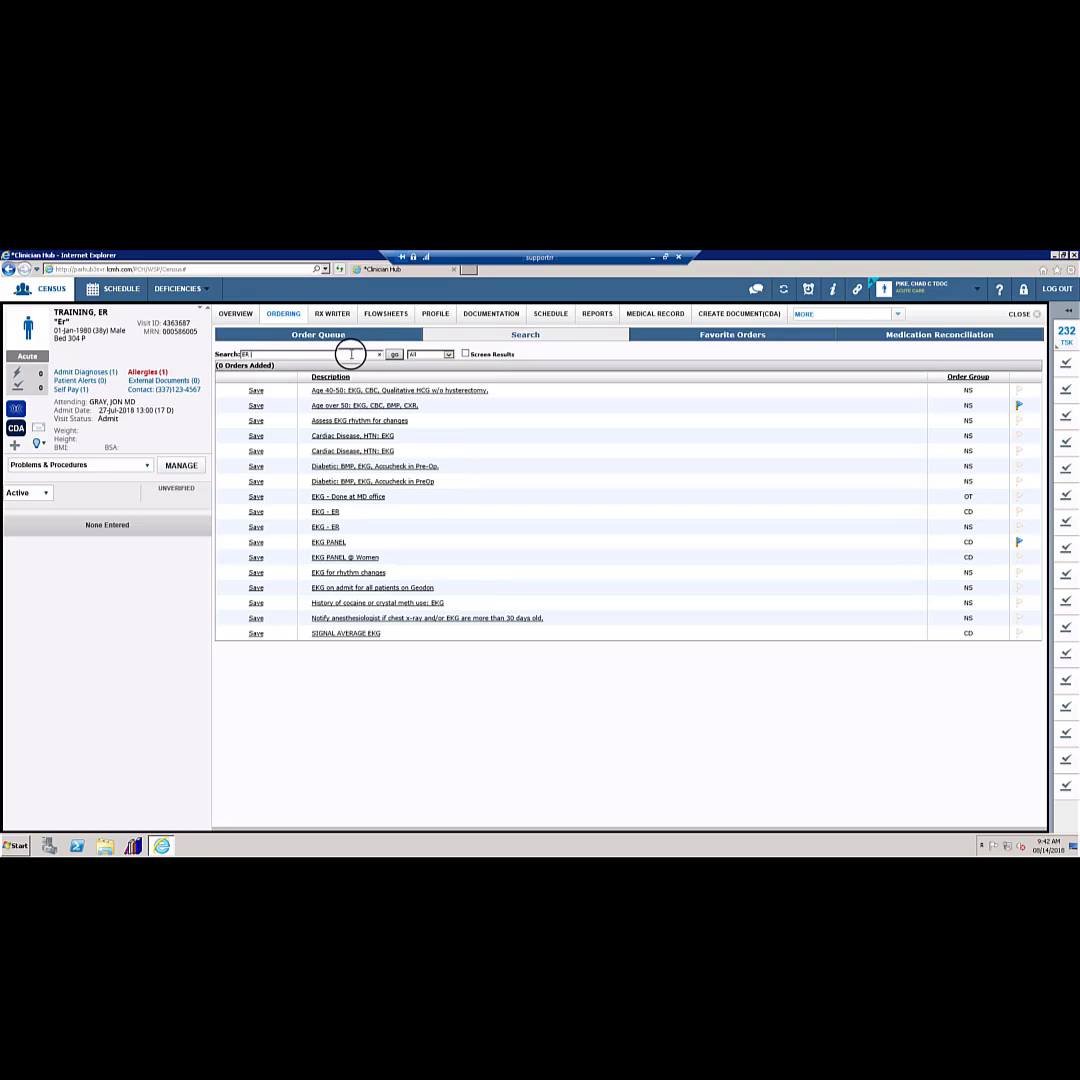
Find the ER to Admit order set and flag *ORDERS* ER TO ADMIT ORDERS as a favorite.
{"action": "type", "text": "dmit"}
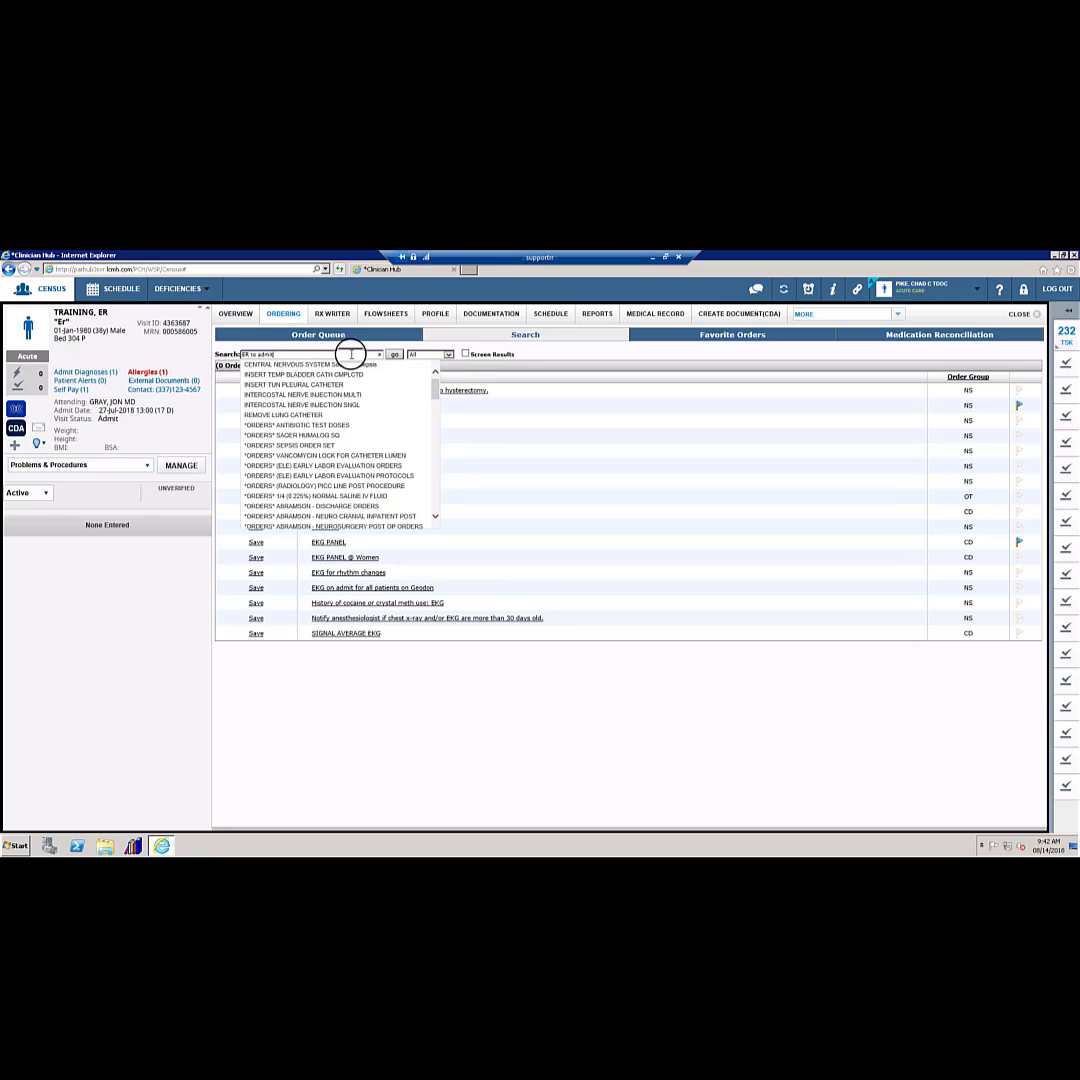
{"action": "left_click", "coordinate": [395, 355]}
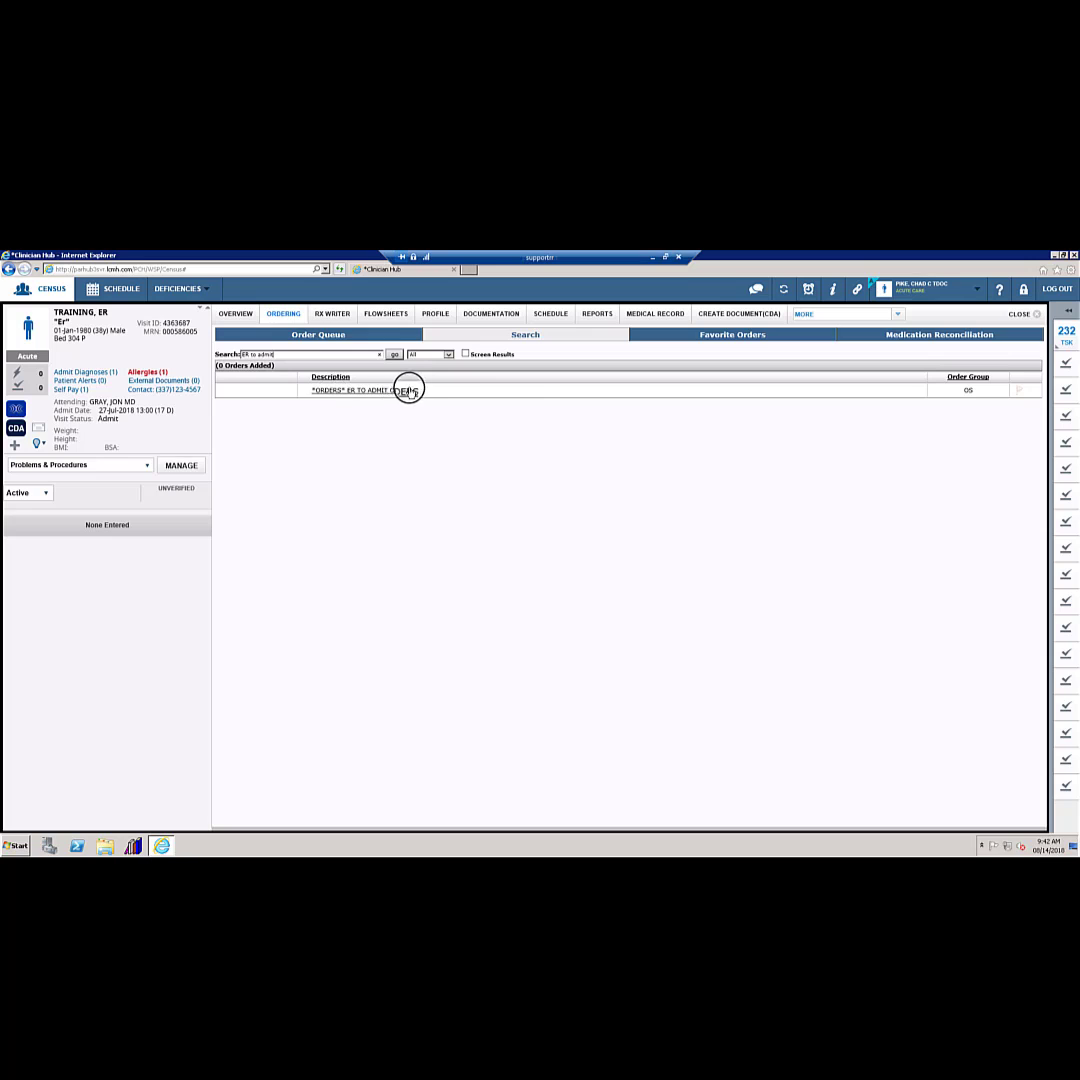
{"action": "left_click", "coordinate": [1020, 391]}
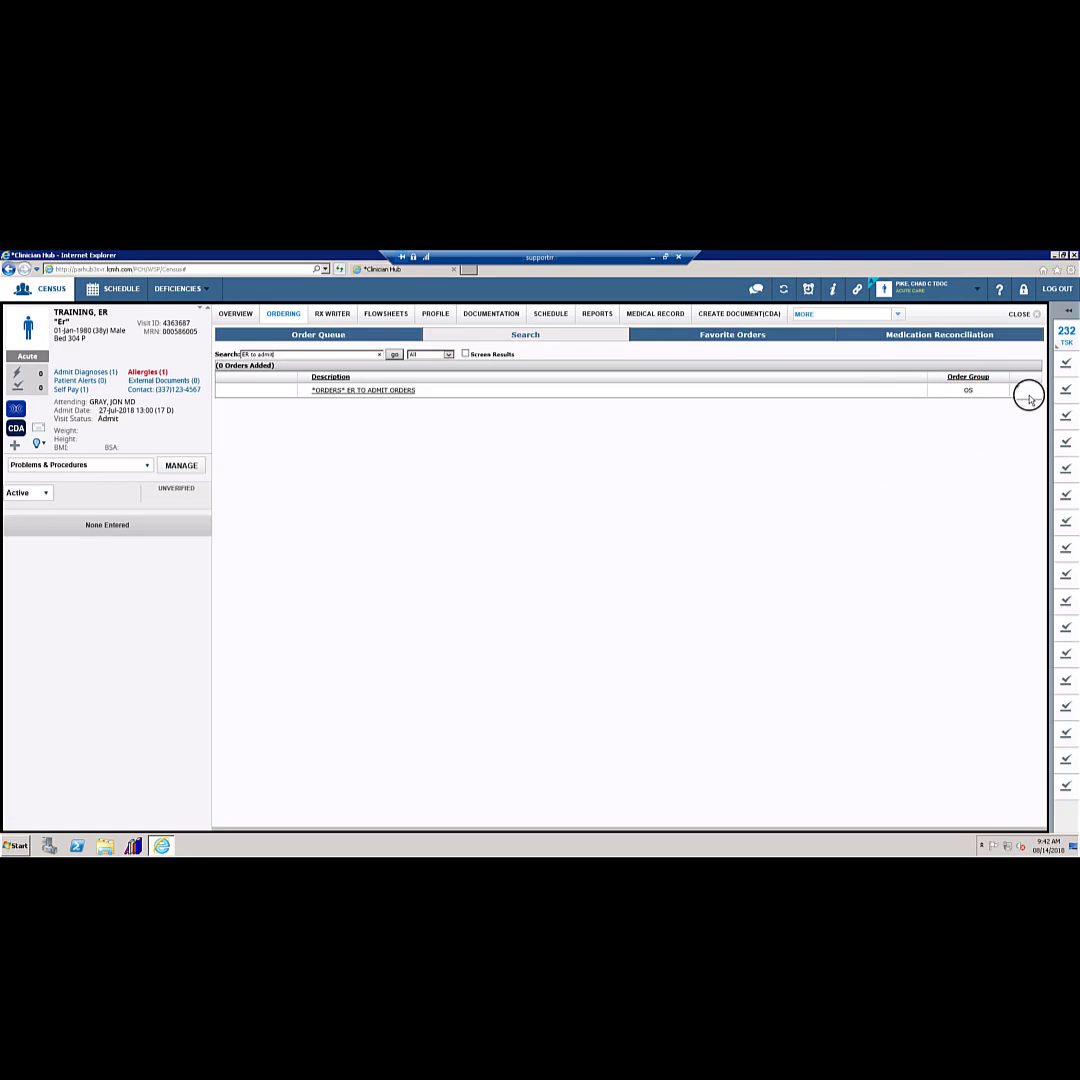
Open *ORDERS* ER TO ADMIT ORDERS from the Favorite Orders list.
{"action": "left_click", "coordinate": [727, 338]}
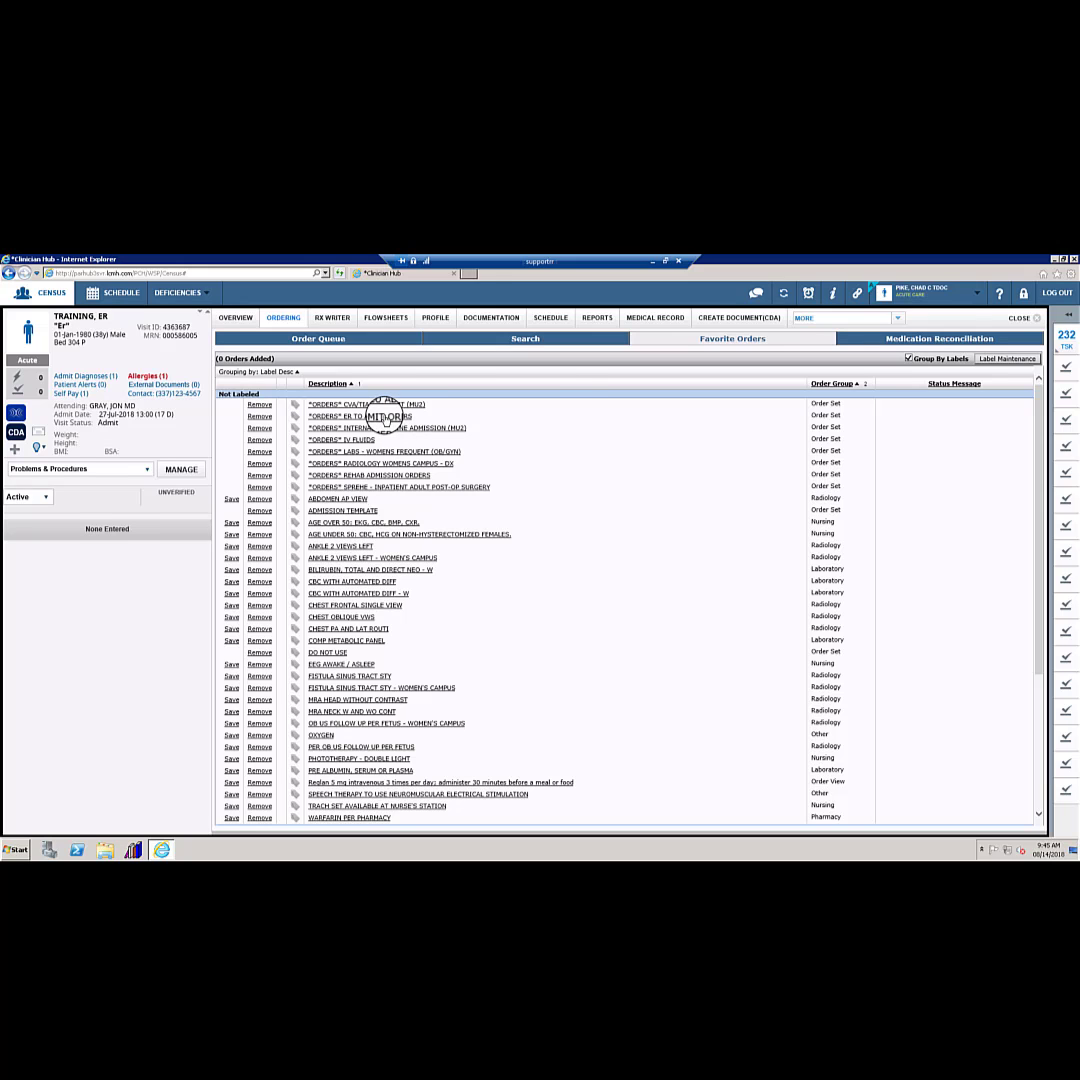
{"action": "left_click", "coordinate": [383, 416]}
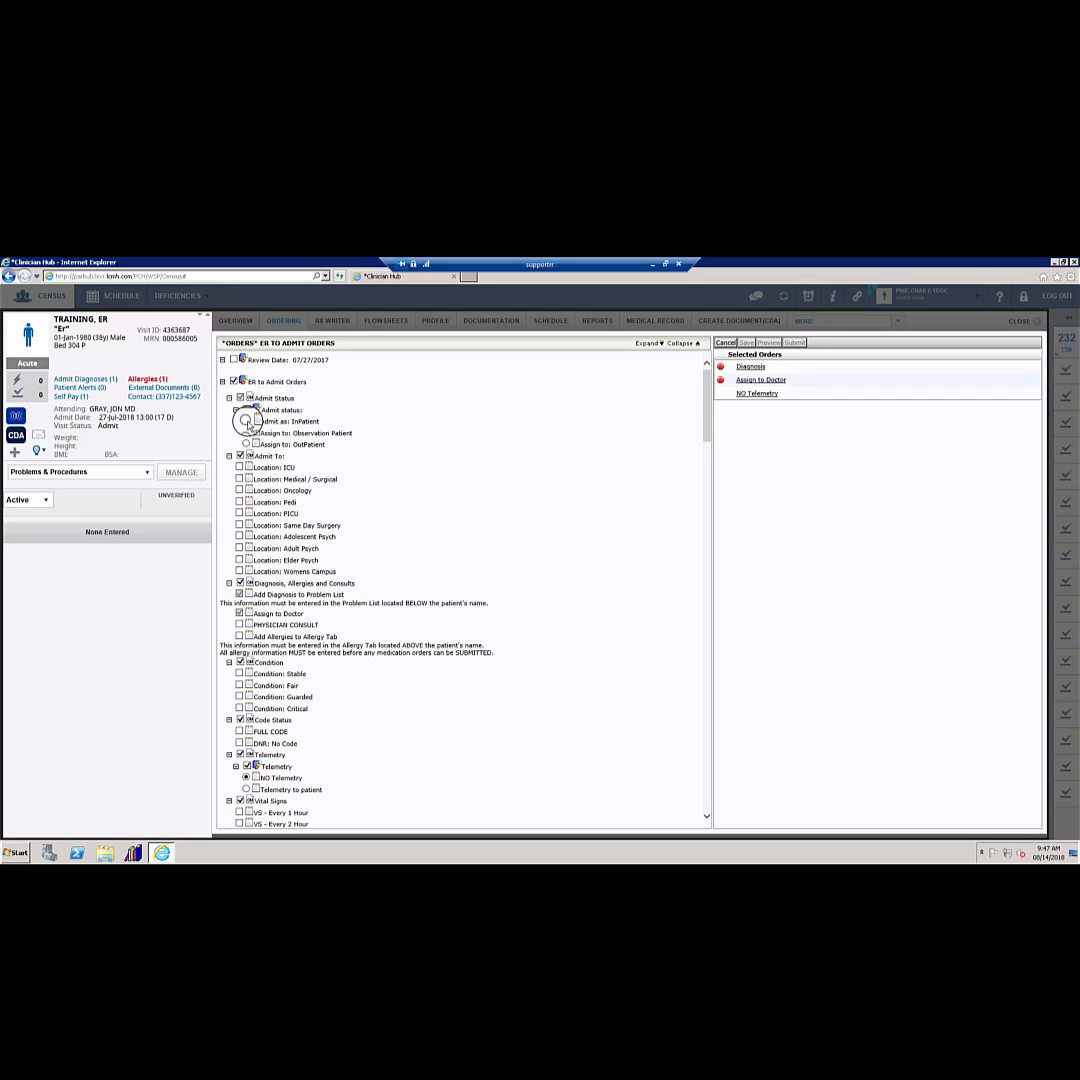
Select Admit as InPatient, Medical/Surgical location, Stable condition and Telemetry to patient.
{"action": "left_click", "coordinate": [246, 421]}
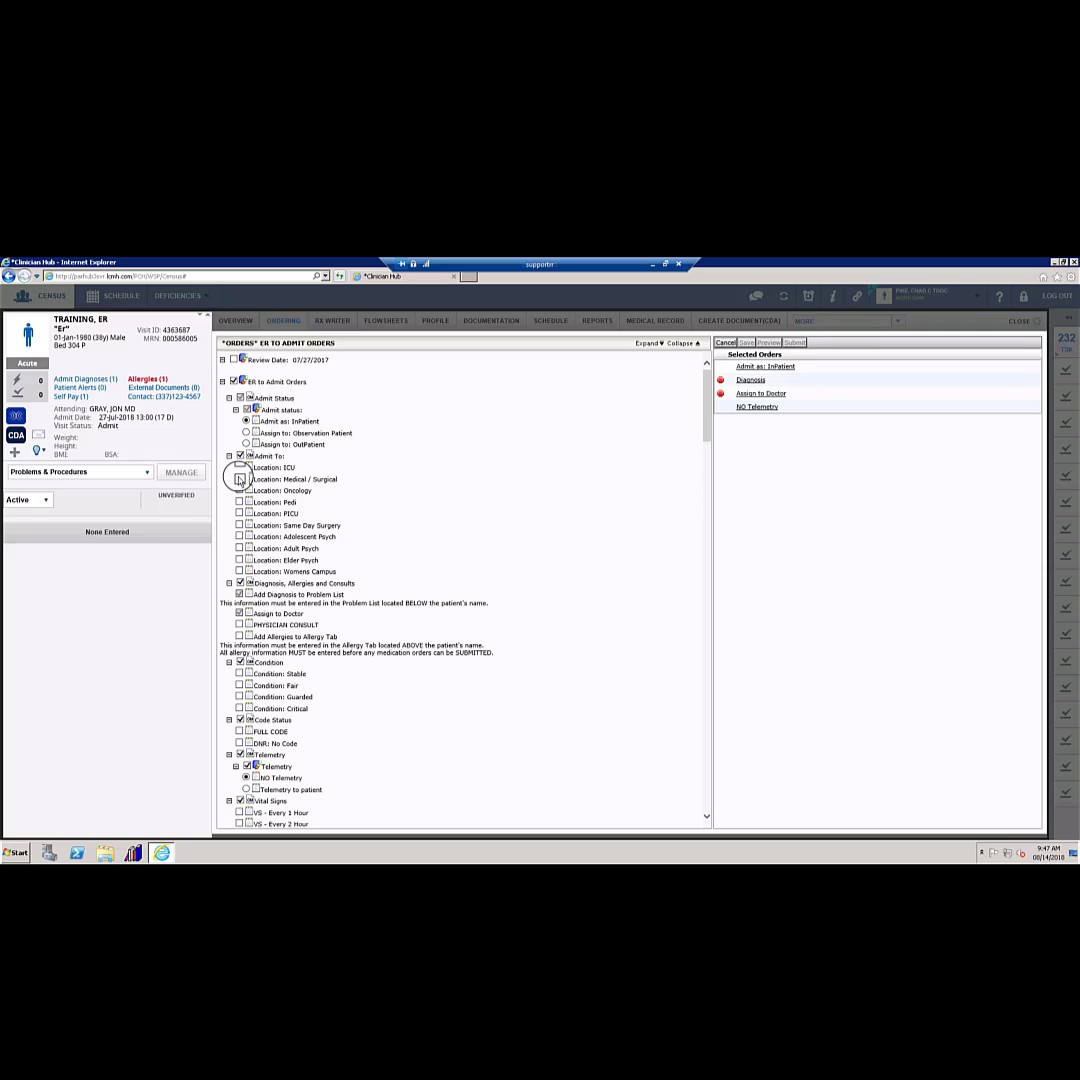
{"action": "left_click", "coordinate": [240, 480]}
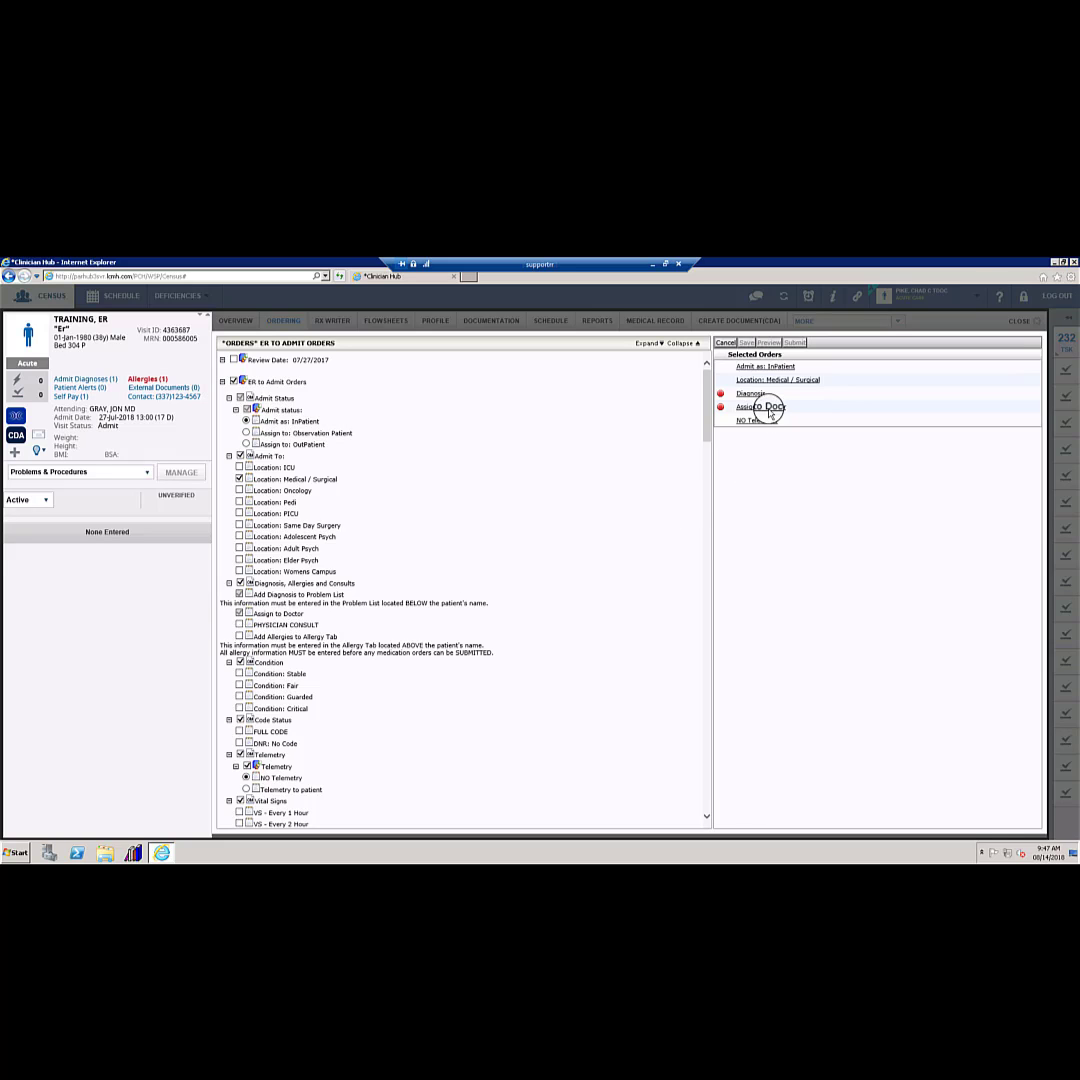
{"action": "left_click", "coordinate": [240, 674]}
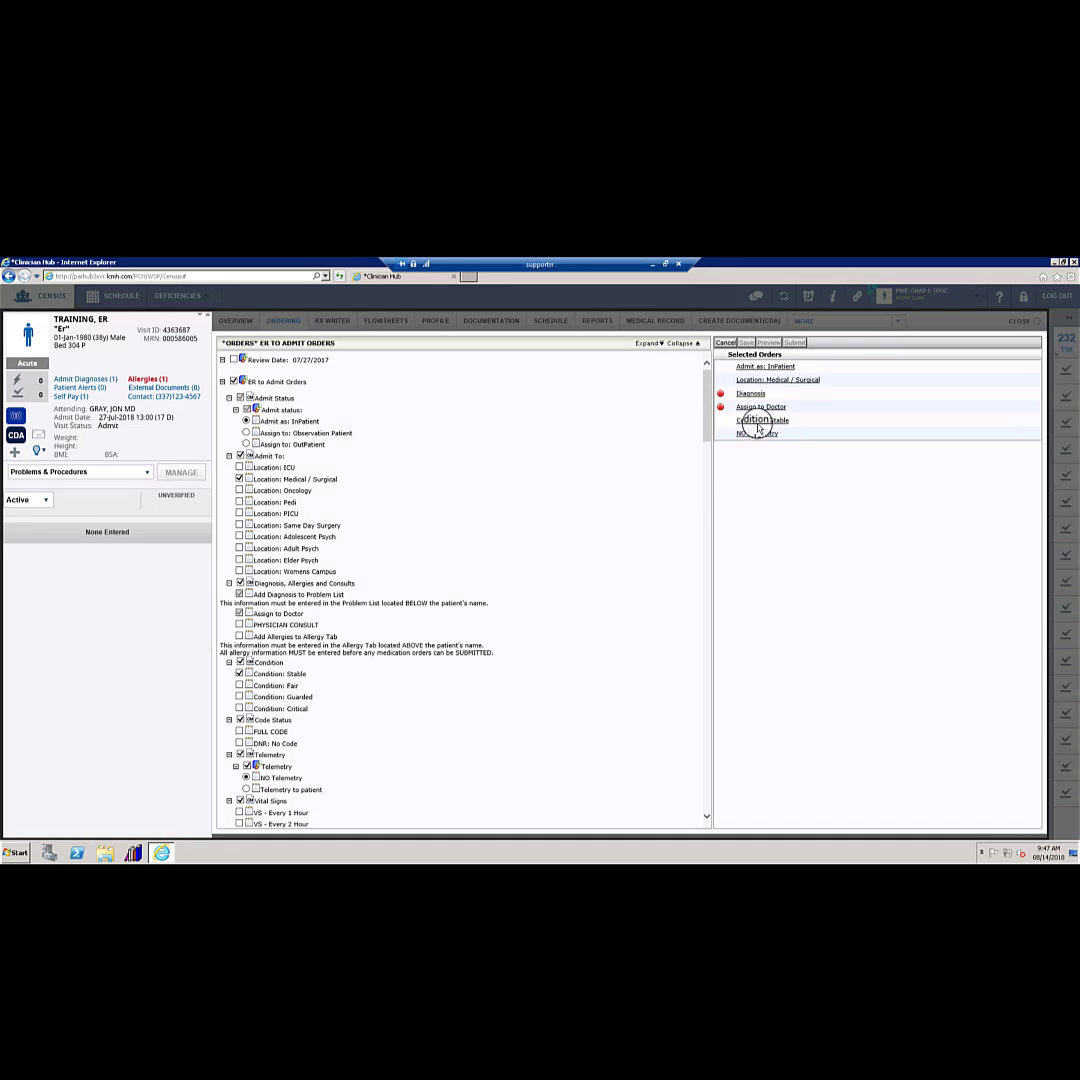
{"action": "left_click", "coordinate": [247, 767]}
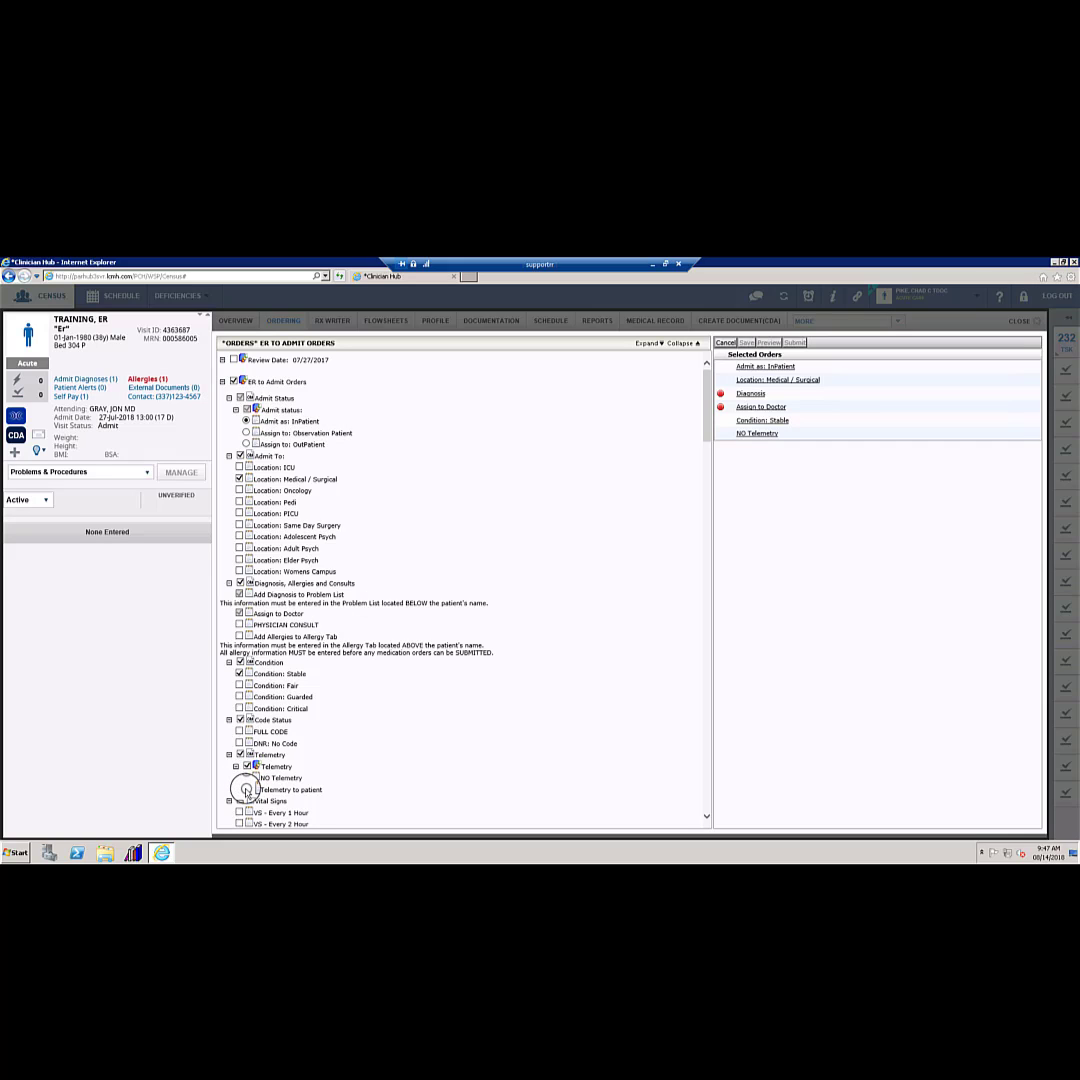
{"action": "left_click", "coordinate": [247, 790]}
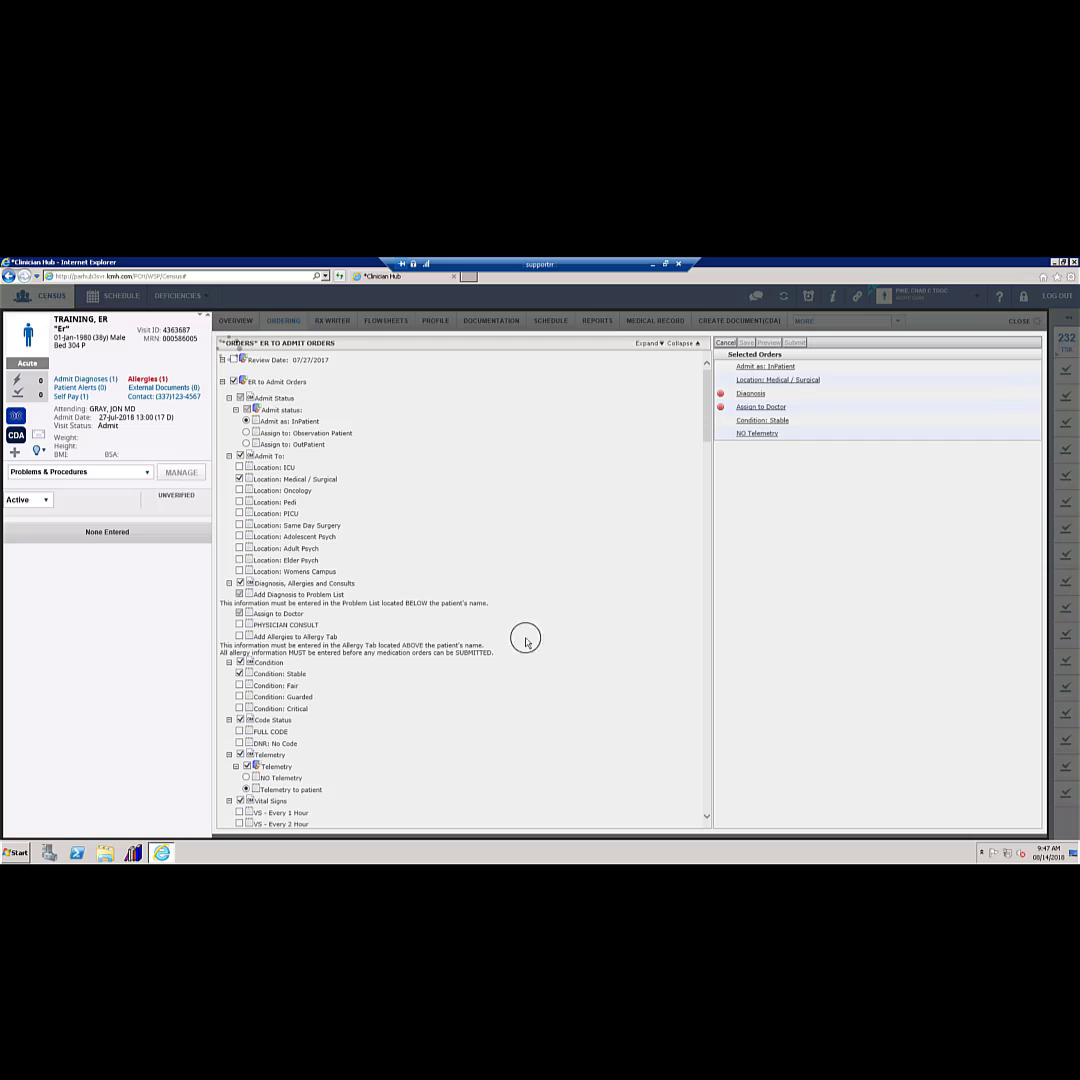
{"action": "scroll", "coordinate": [695, 455], "scroll_direction": "down", "scroll_amount": 5}
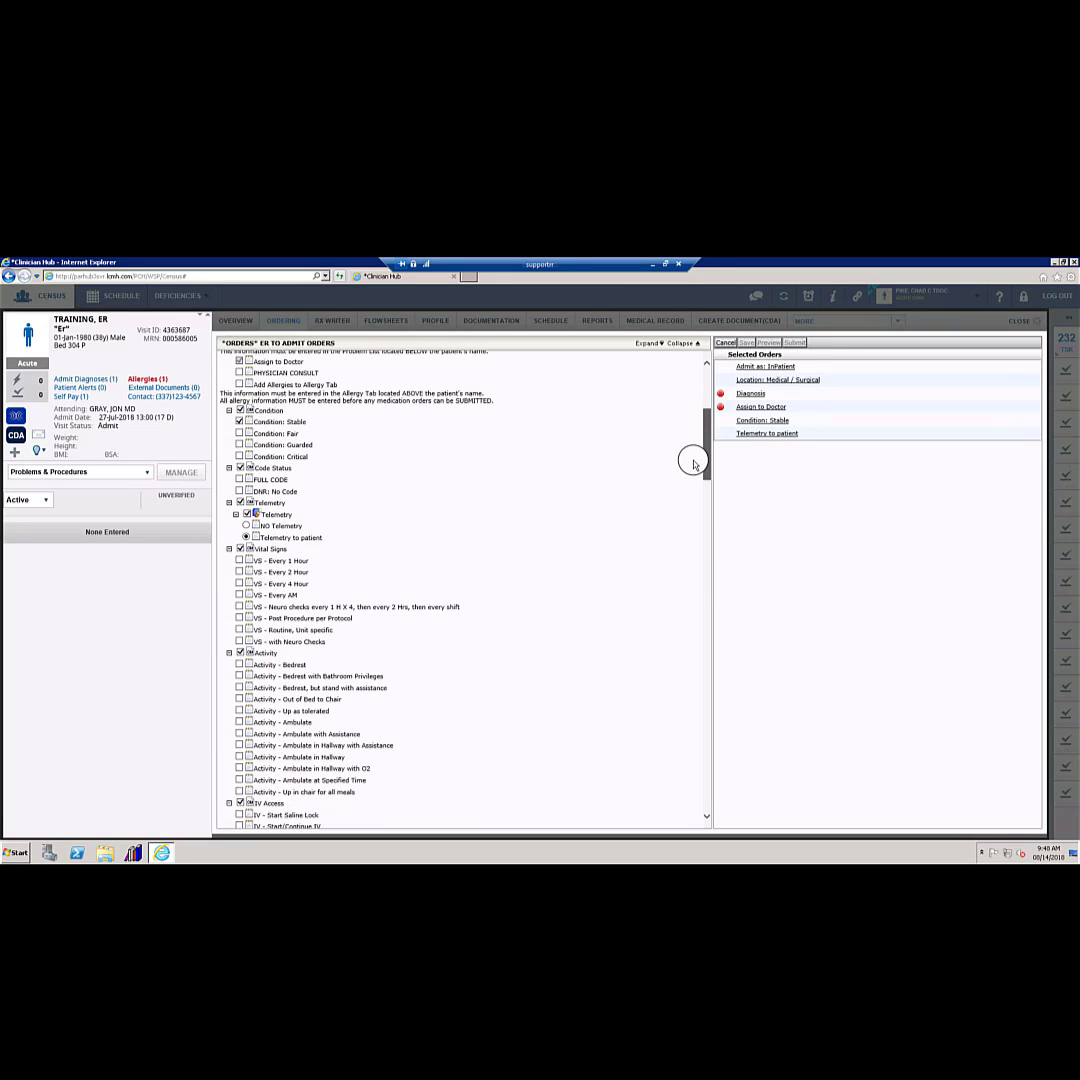
{"action": "scroll", "coordinate": [695, 463], "scroll_direction": "down", "scroll_amount": 3}
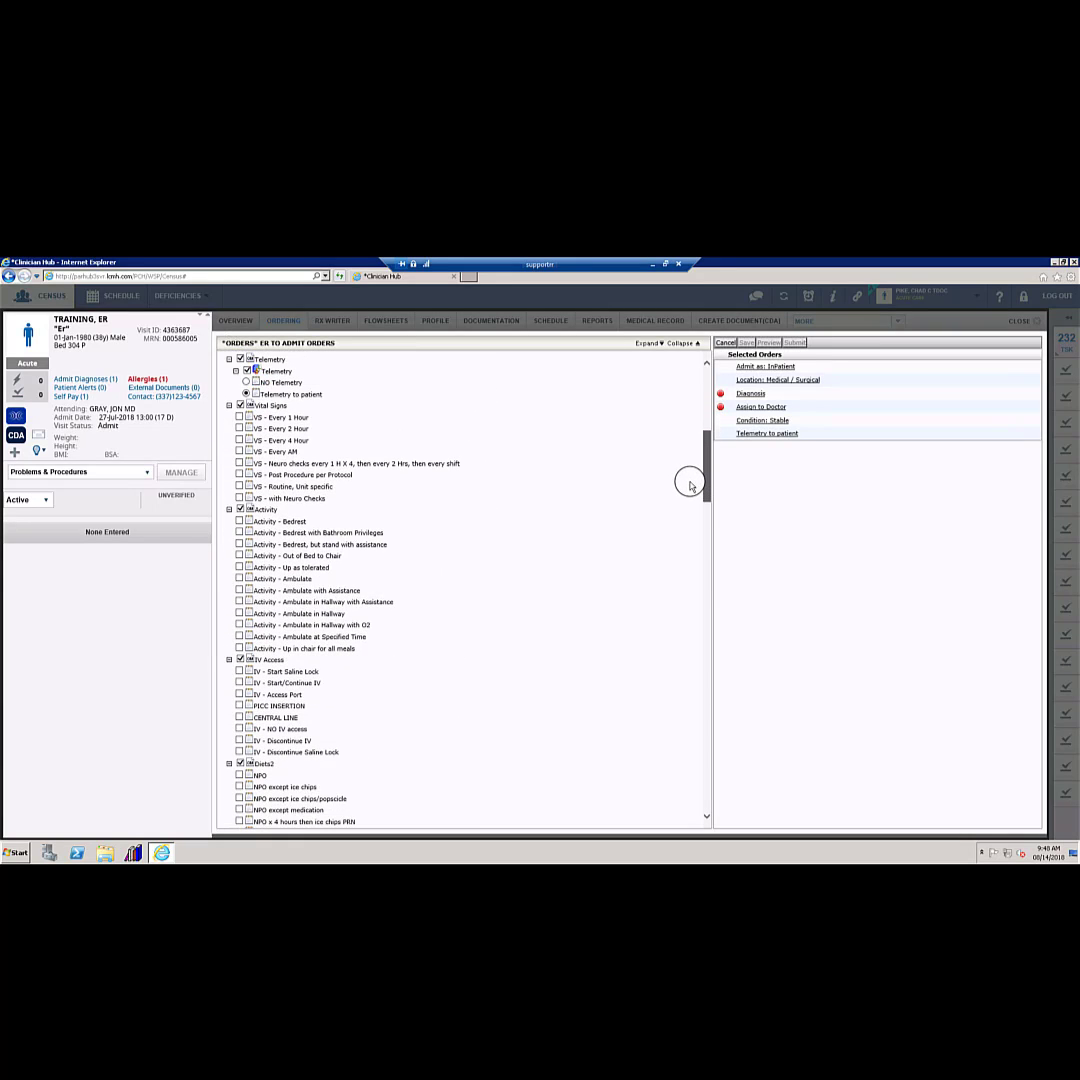
Add VS every 4 hours, Bedrest, Saline Lock, Regular Diet and Oxygen weaning above 92%.
{"action": "left_click", "coordinate": [240, 437]}
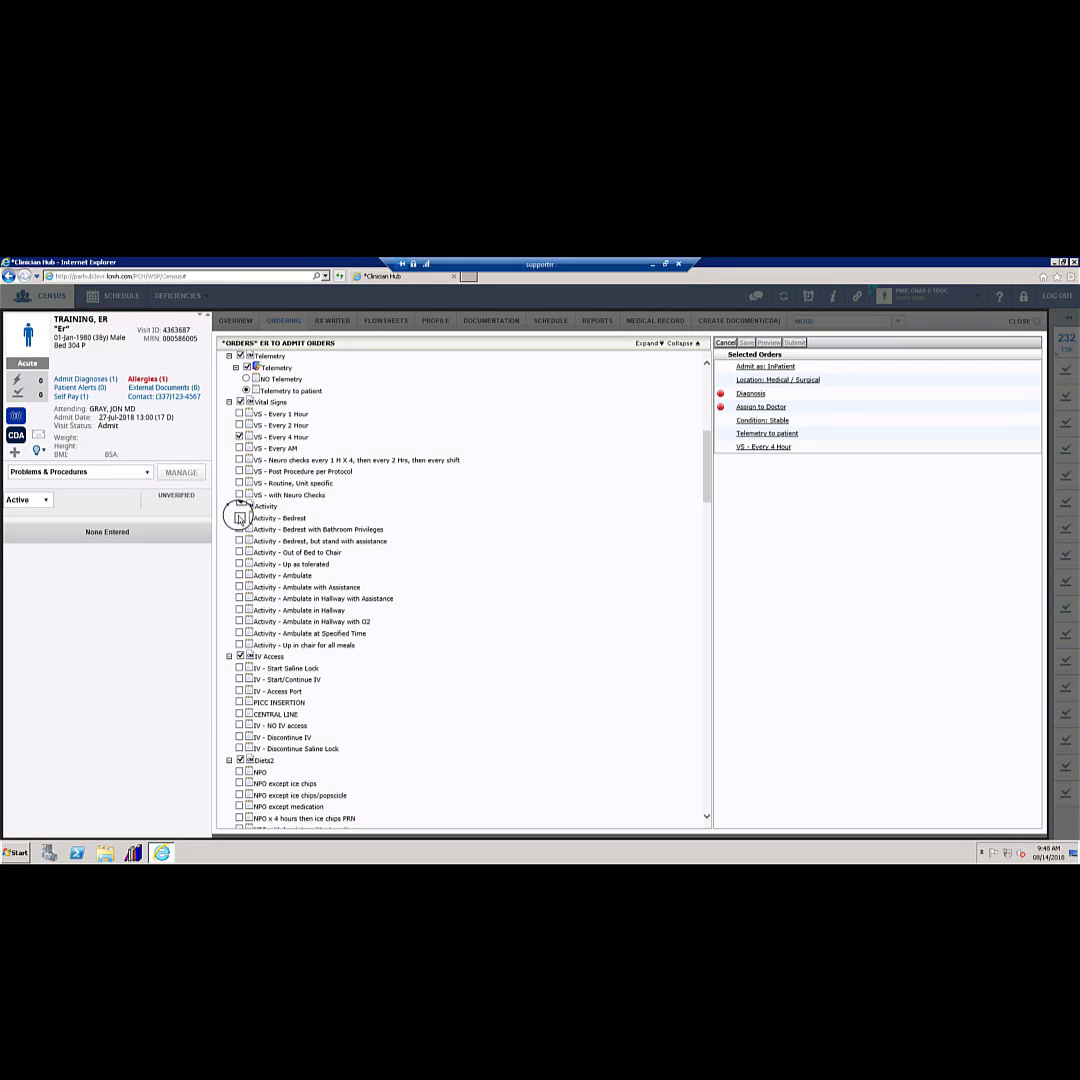
{"action": "left_click", "coordinate": [240, 518]}
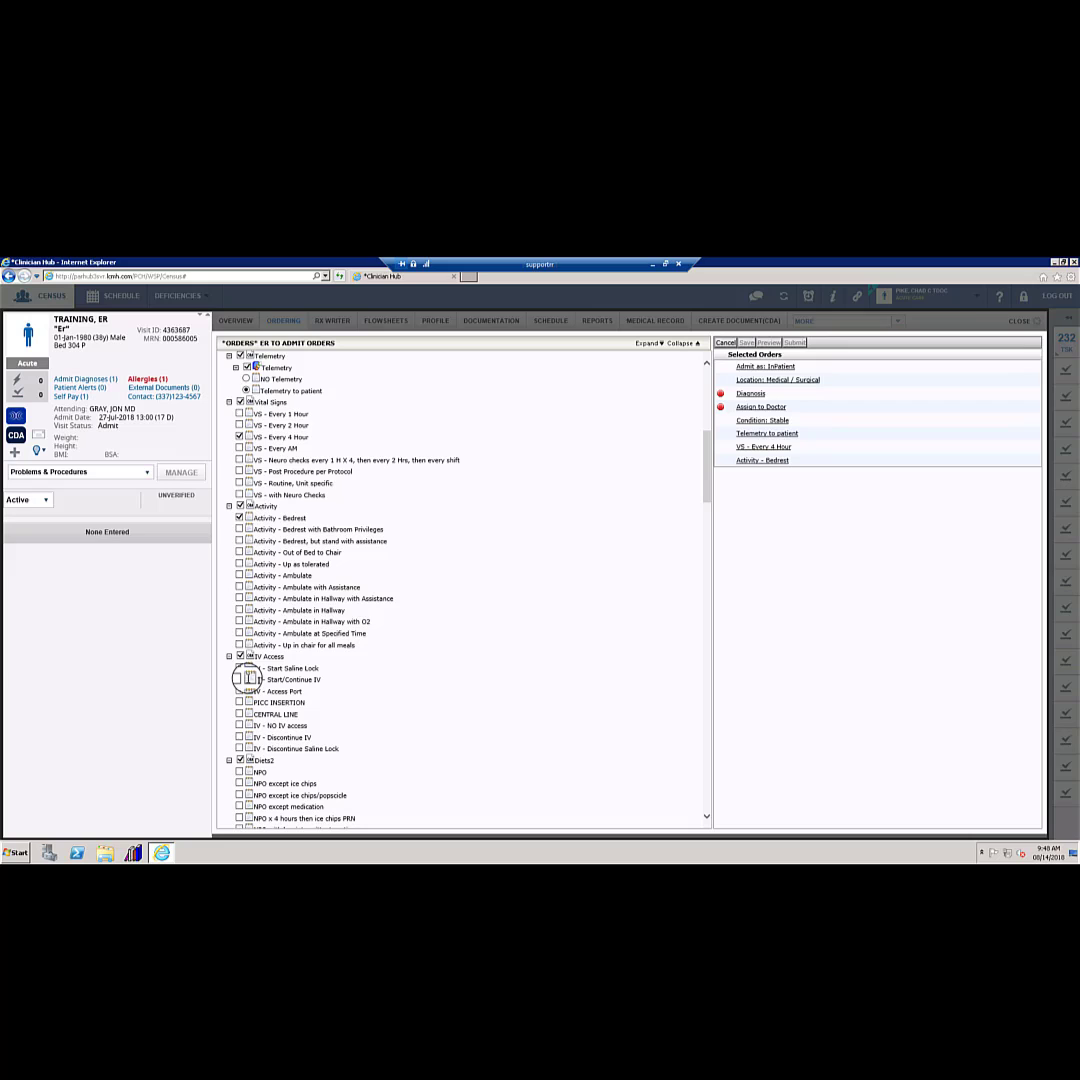
{"action": "left_click", "coordinate": [240, 668]}
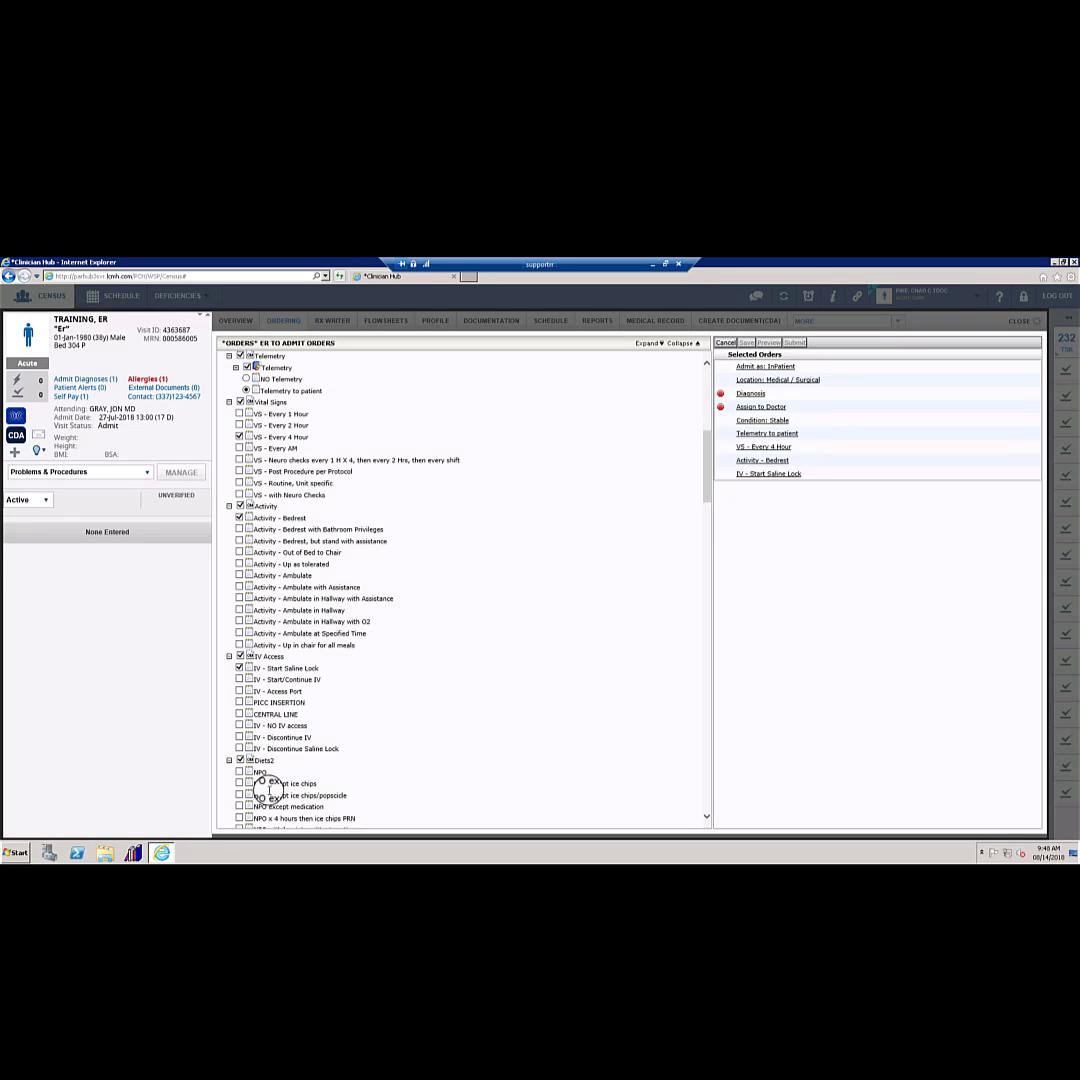
{"action": "scroll", "coordinate": [268, 790], "scroll_direction": "down", "scroll_amount": 3}
{"action": "scroll", "coordinate": [268, 790], "scroll_direction": "down", "scroll_amount": 2}
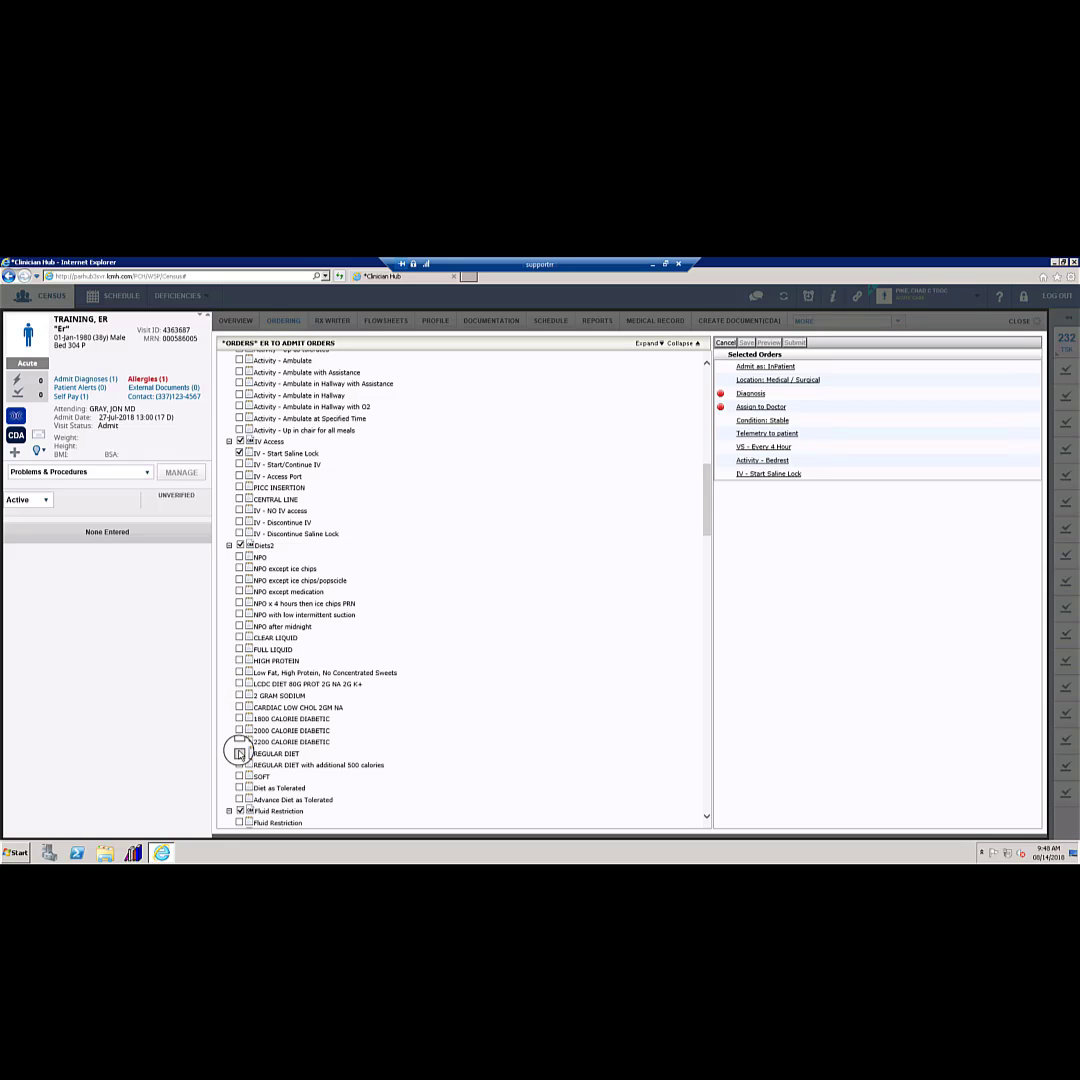
{"action": "left_click", "coordinate": [240, 753]}
{"action": "scroll", "coordinate": [341, 726], "scroll_direction": "down", "scroll_amount": 3}
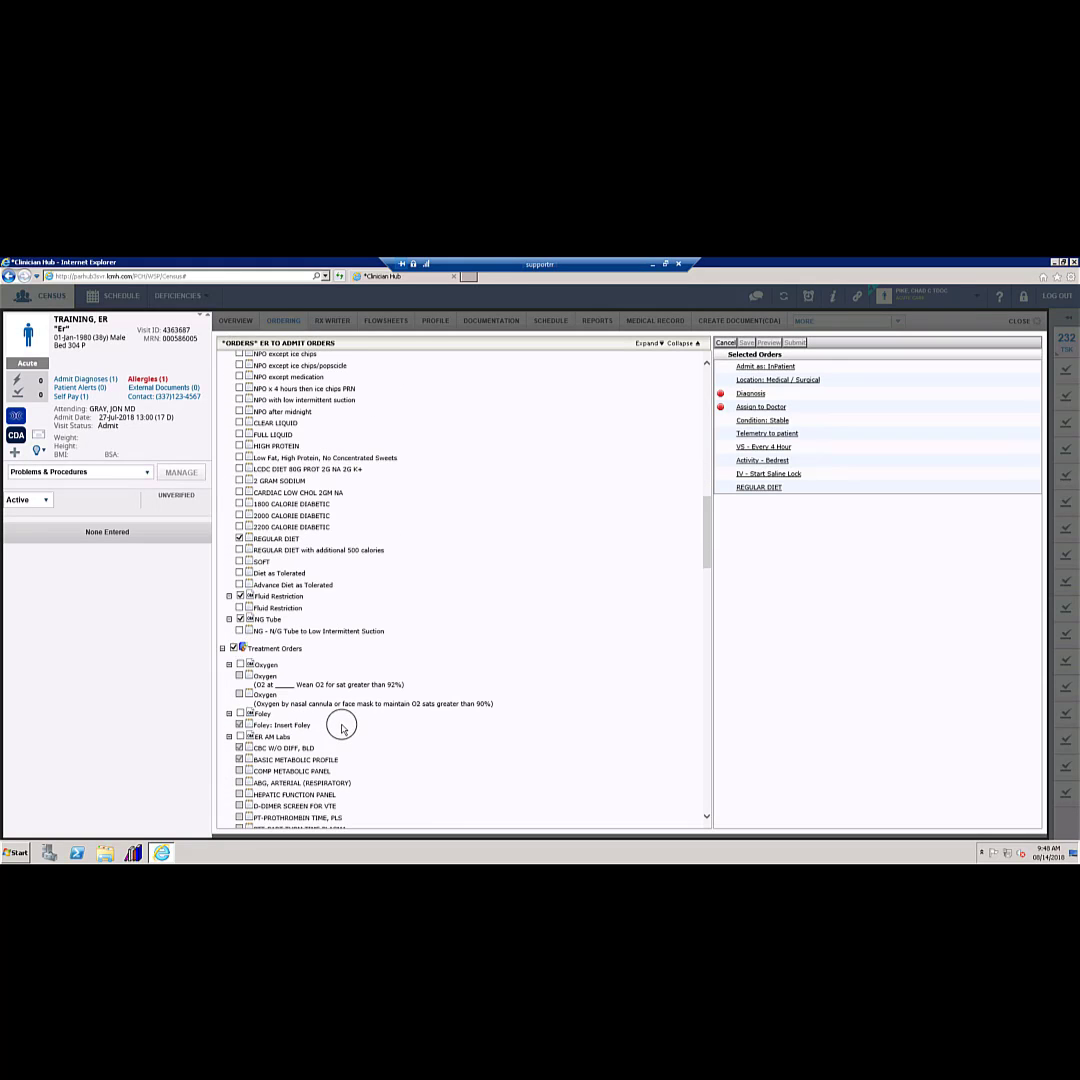
{"action": "scroll", "coordinate": [341, 726], "scroll_direction": "down", "scroll_amount": 1}
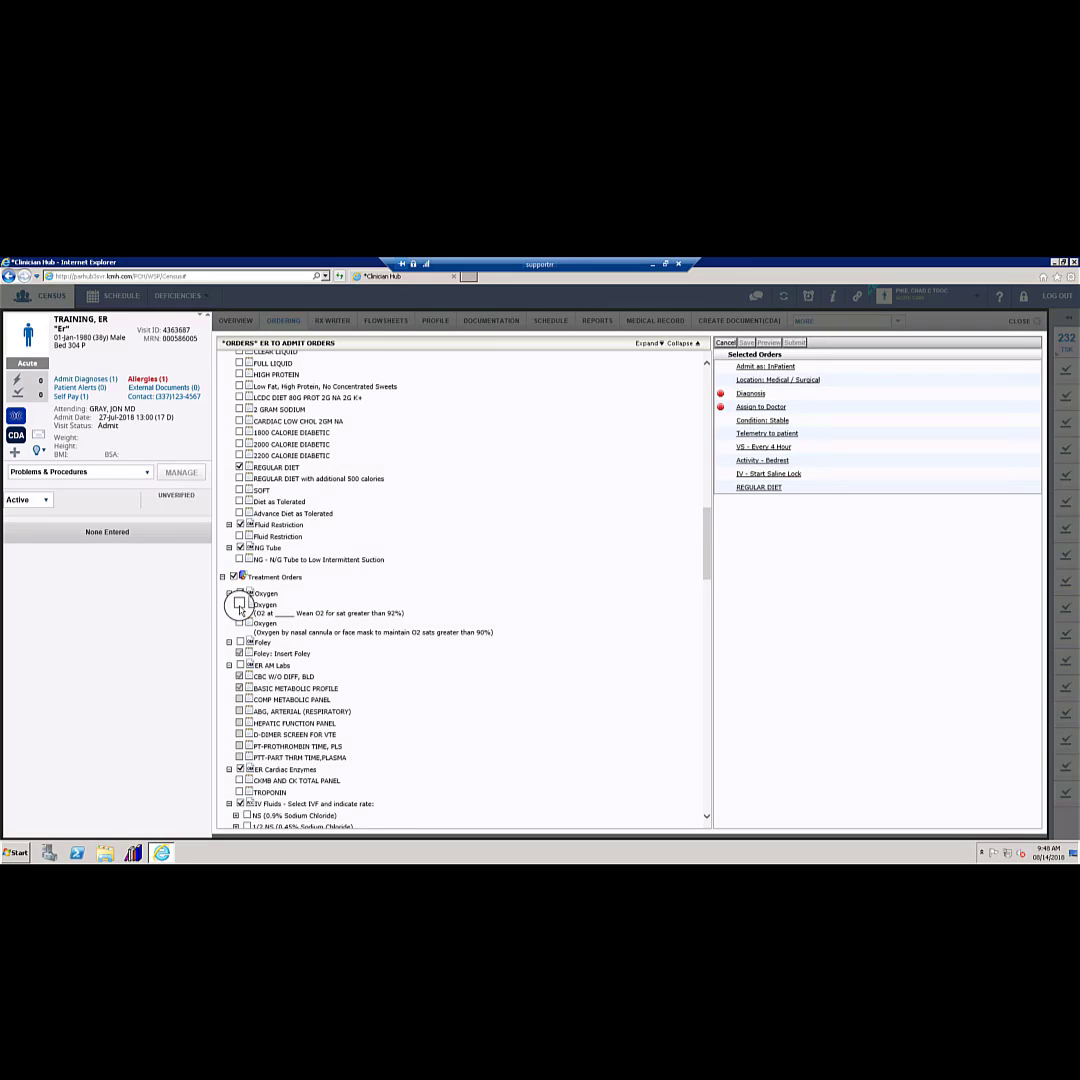
{"action": "left_click", "coordinate": [240, 606]}
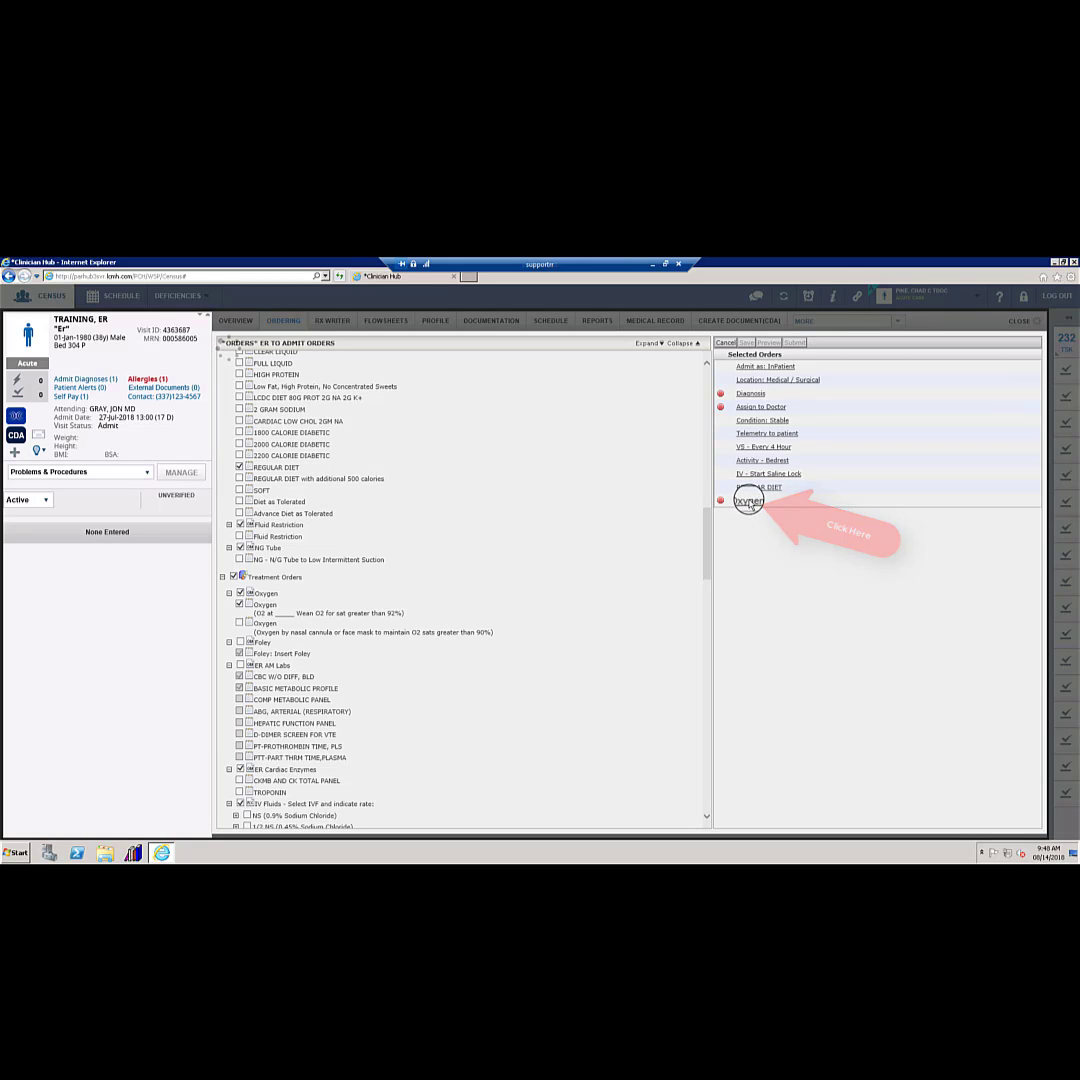
Set the Oxygen order instructions to O2 at 2l with Continuous frequency, and save.
{"action": "left_click", "coordinate": [748, 501]}
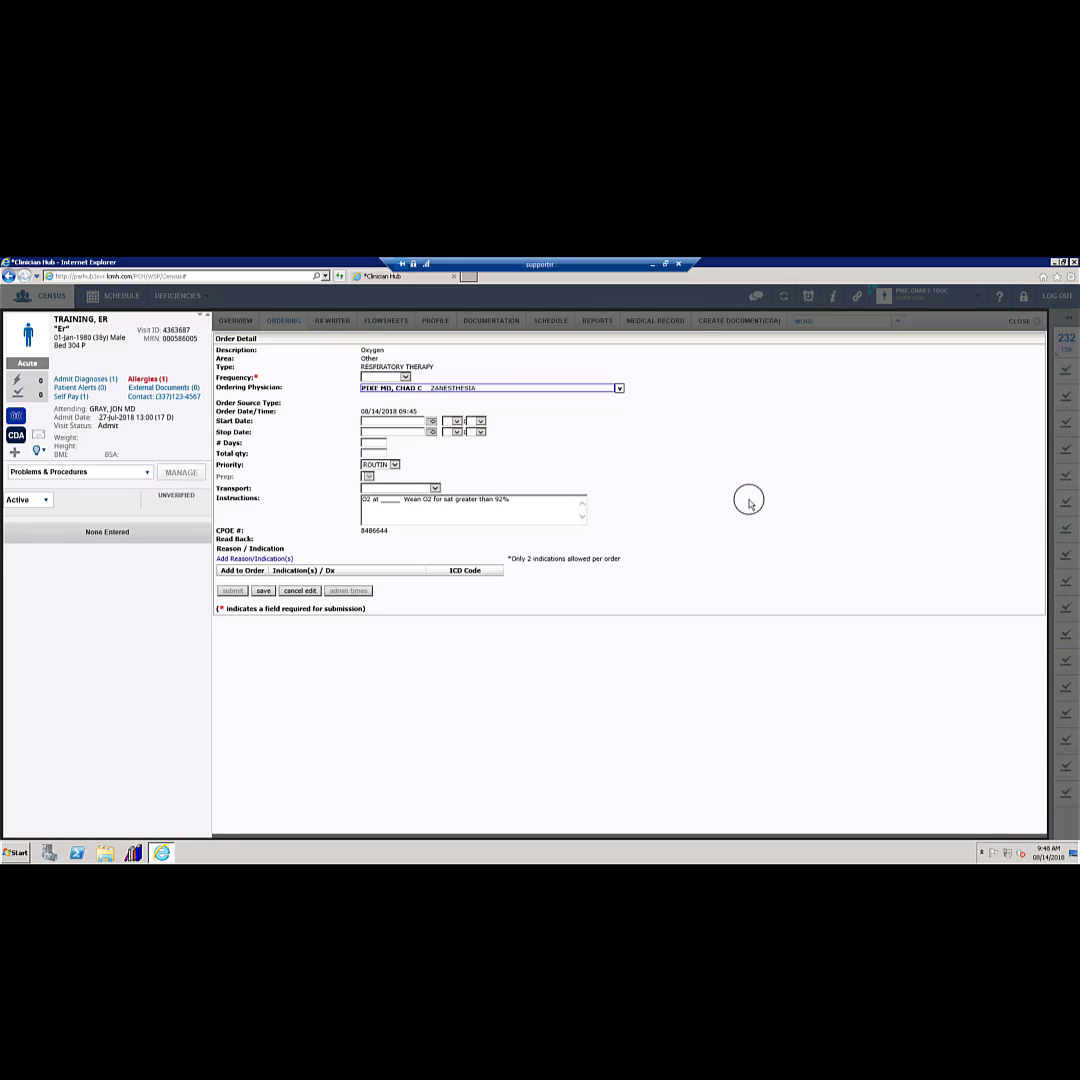
{"action": "left_click", "coordinate": [389, 499]}
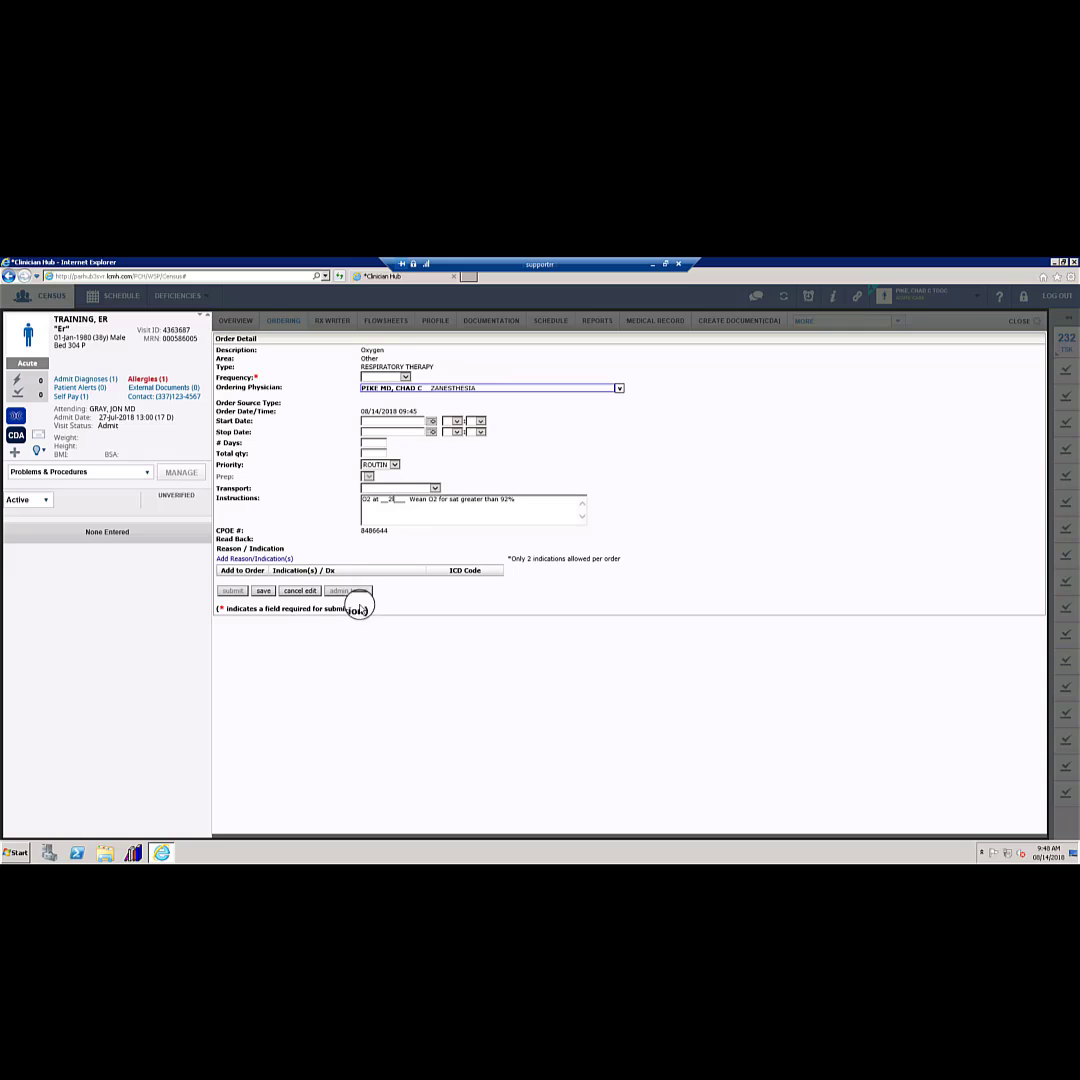
{"action": "left_click", "coordinate": [270, 590]}
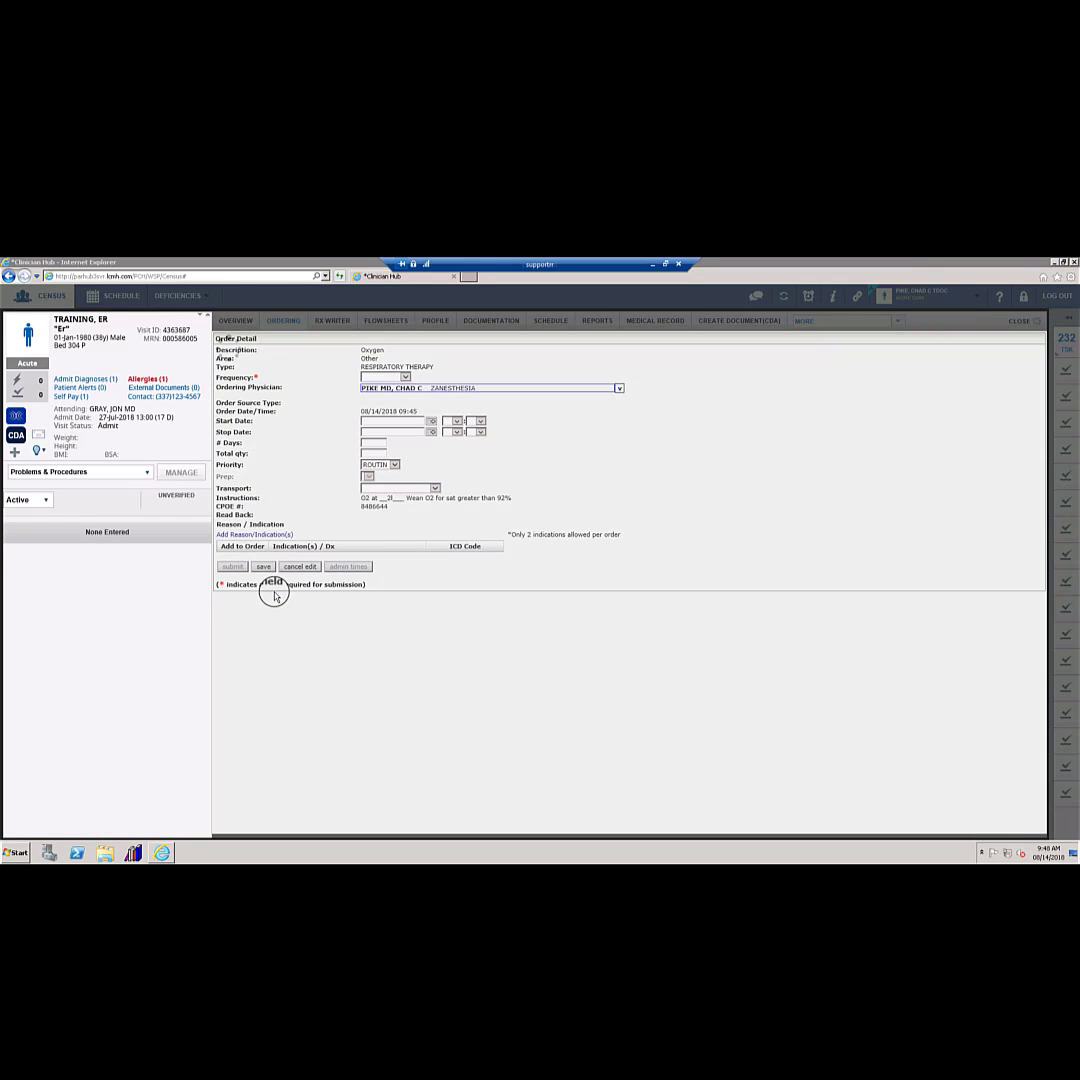
{"action": "left_click", "coordinate": [594, 588]}
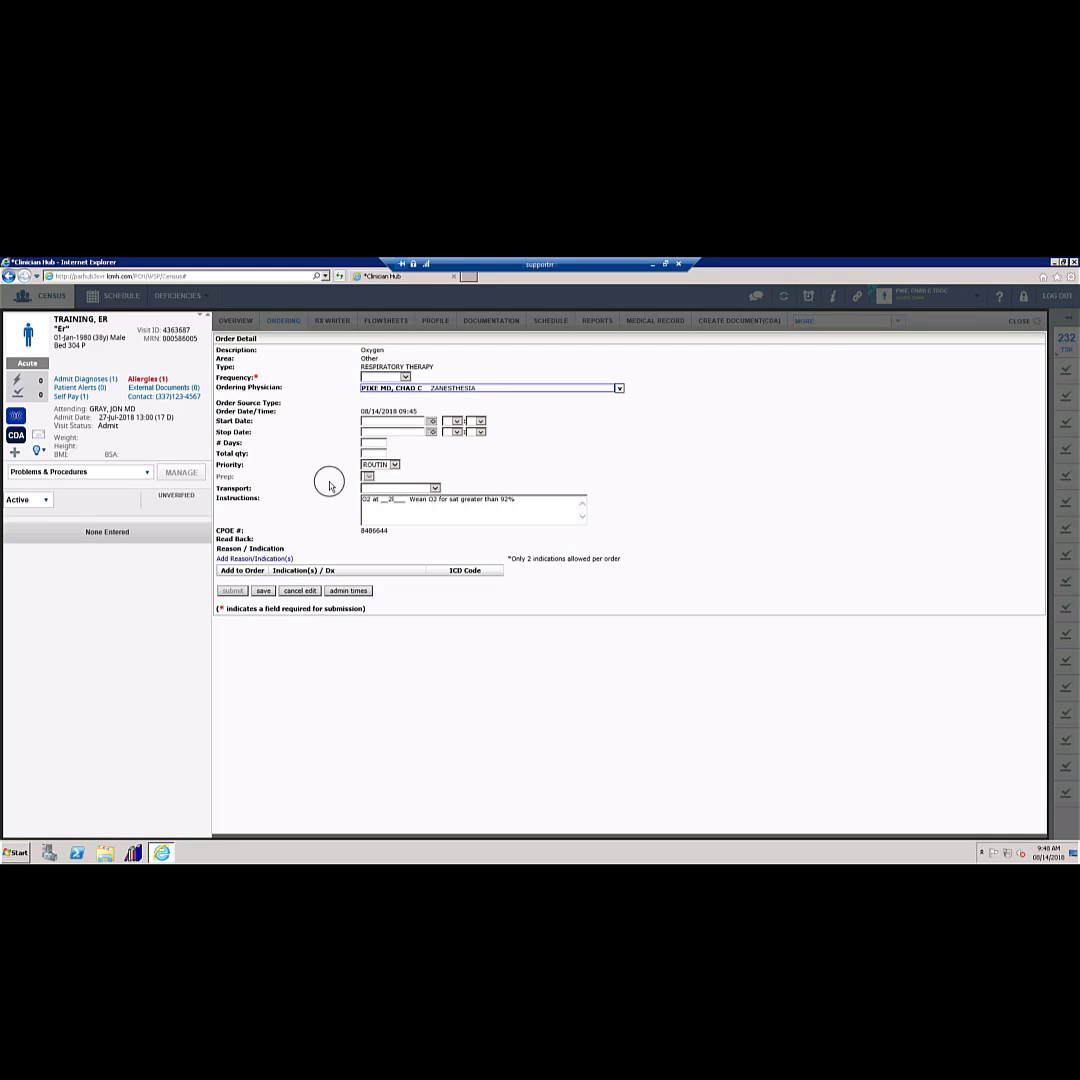
{"action": "left_click", "coordinate": [405, 378]}
{"action": "left_click", "coordinate": [385, 385]}
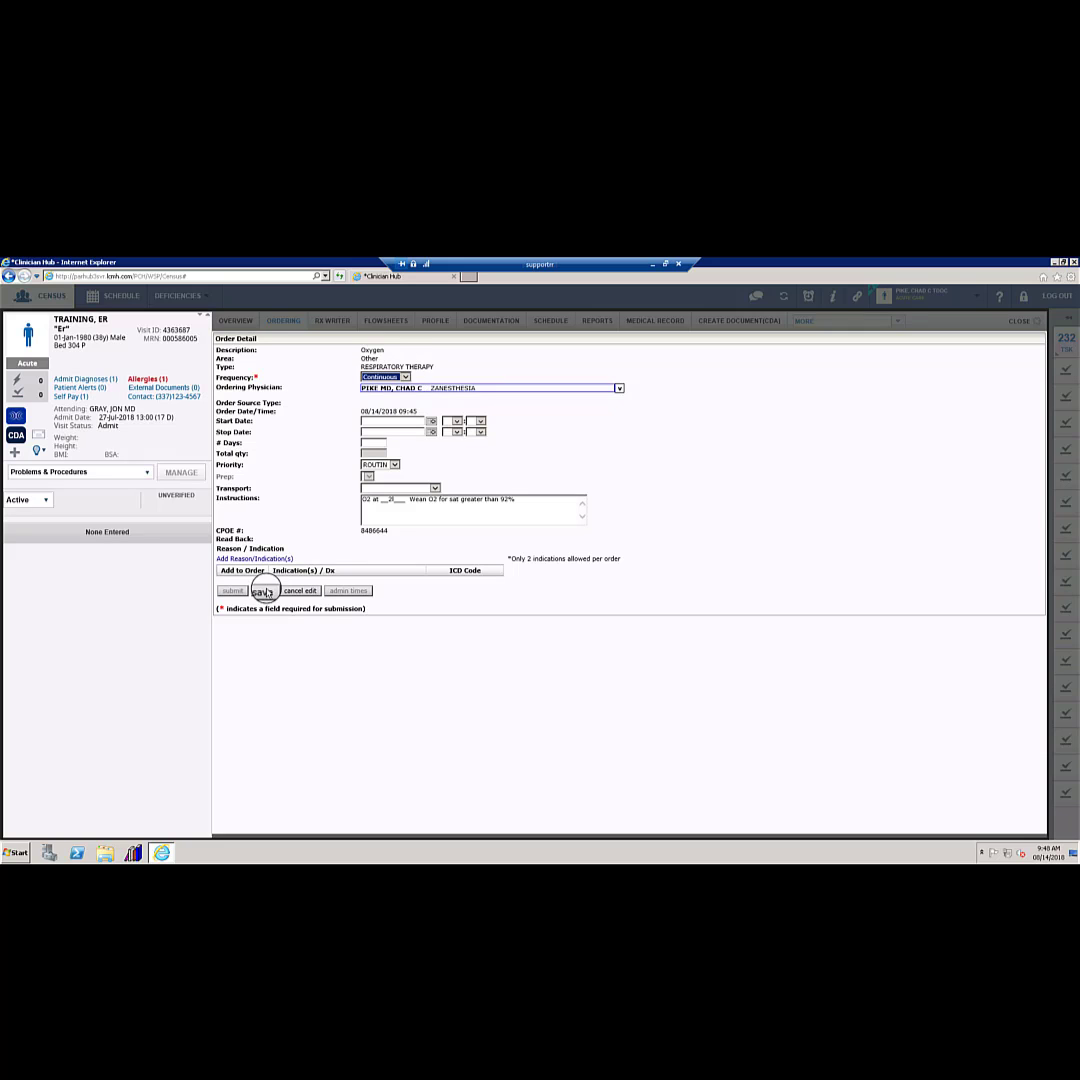
{"action": "left_click", "coordinate": [263, 591]}
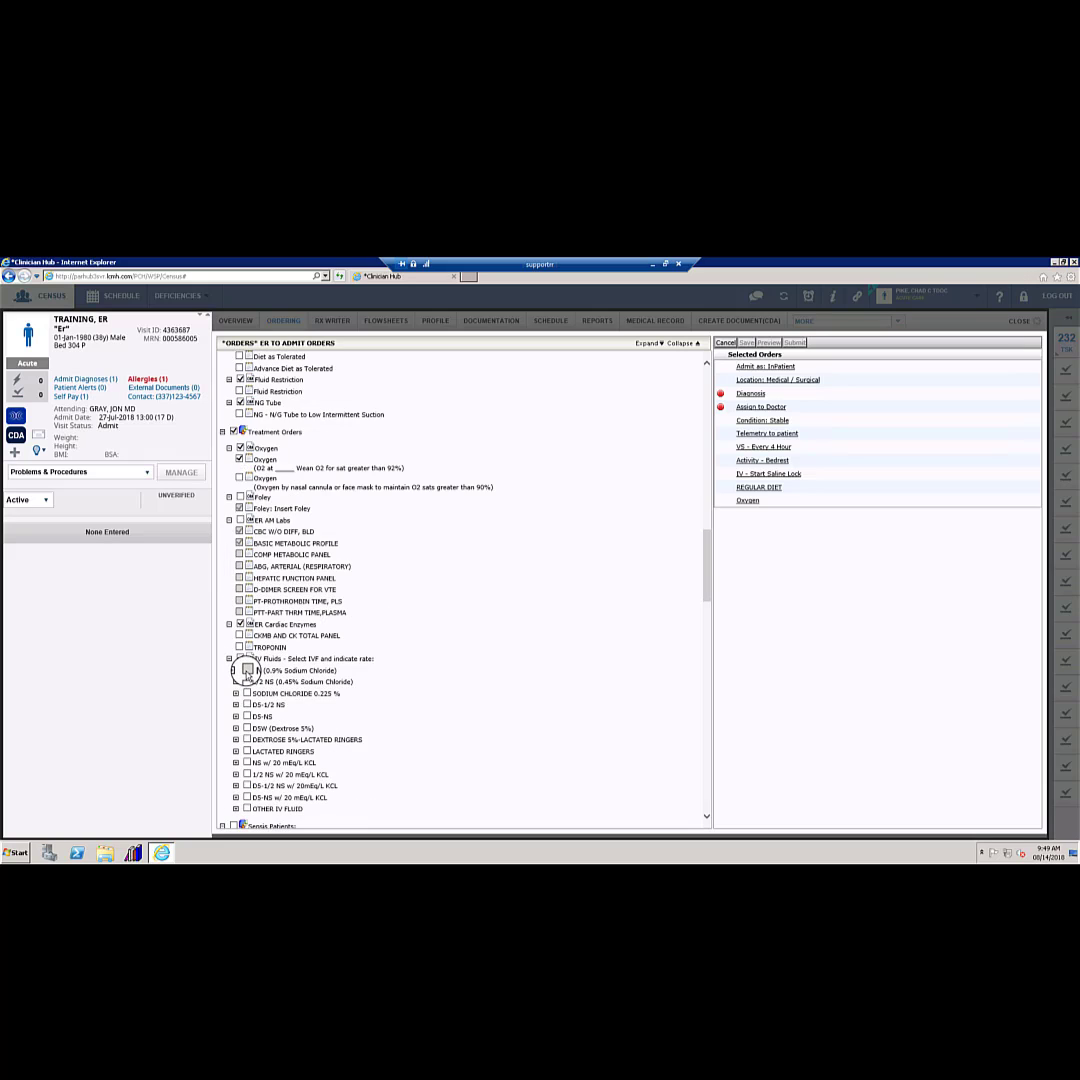
Add the NS (0.9% Sodium Chloride) 1000 mL IV fluid at a 100 mL/hr rate.
{"action": "left_click", "coordinate": [247, 671]}
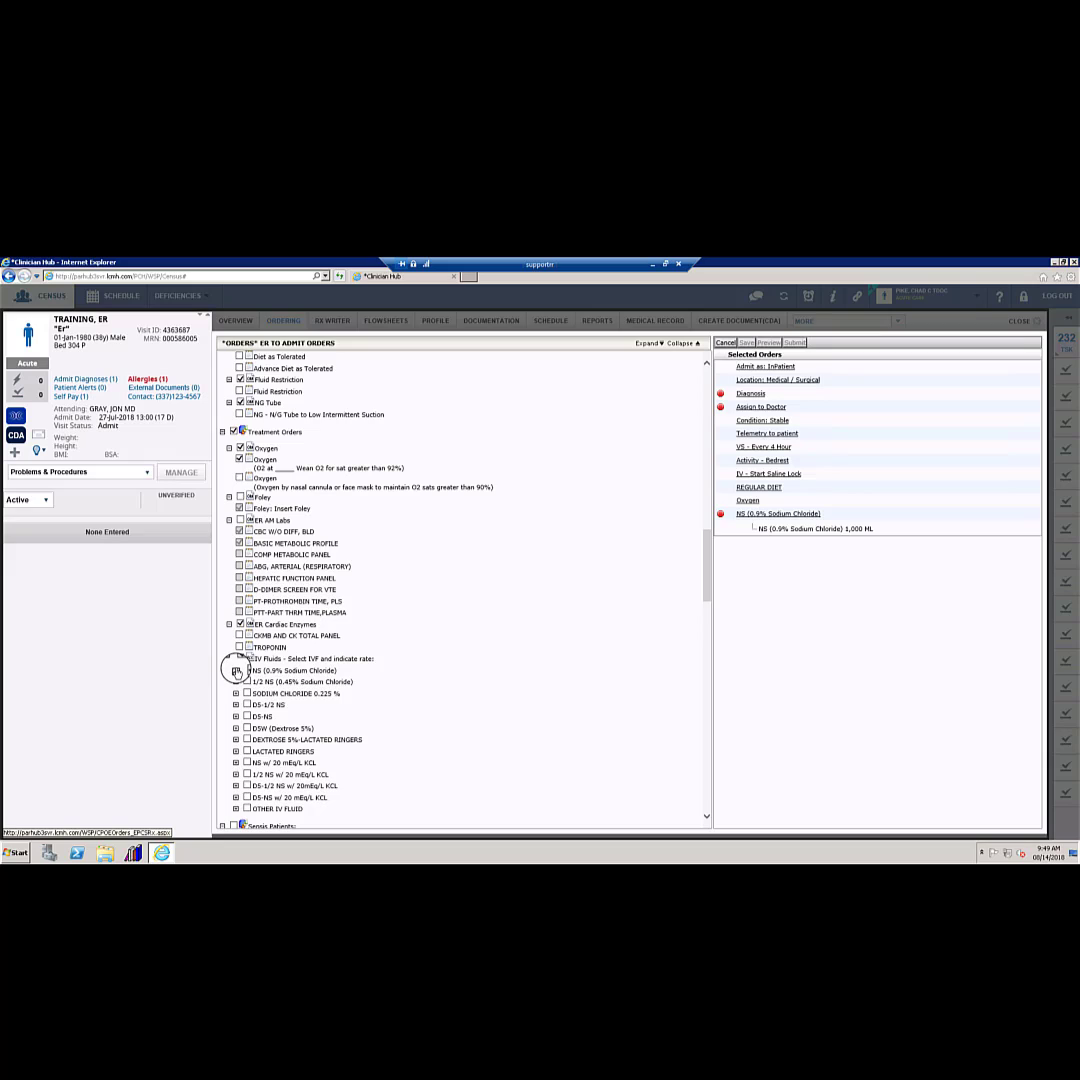
{"action": "left_click", "coordinate": [236, 671]}
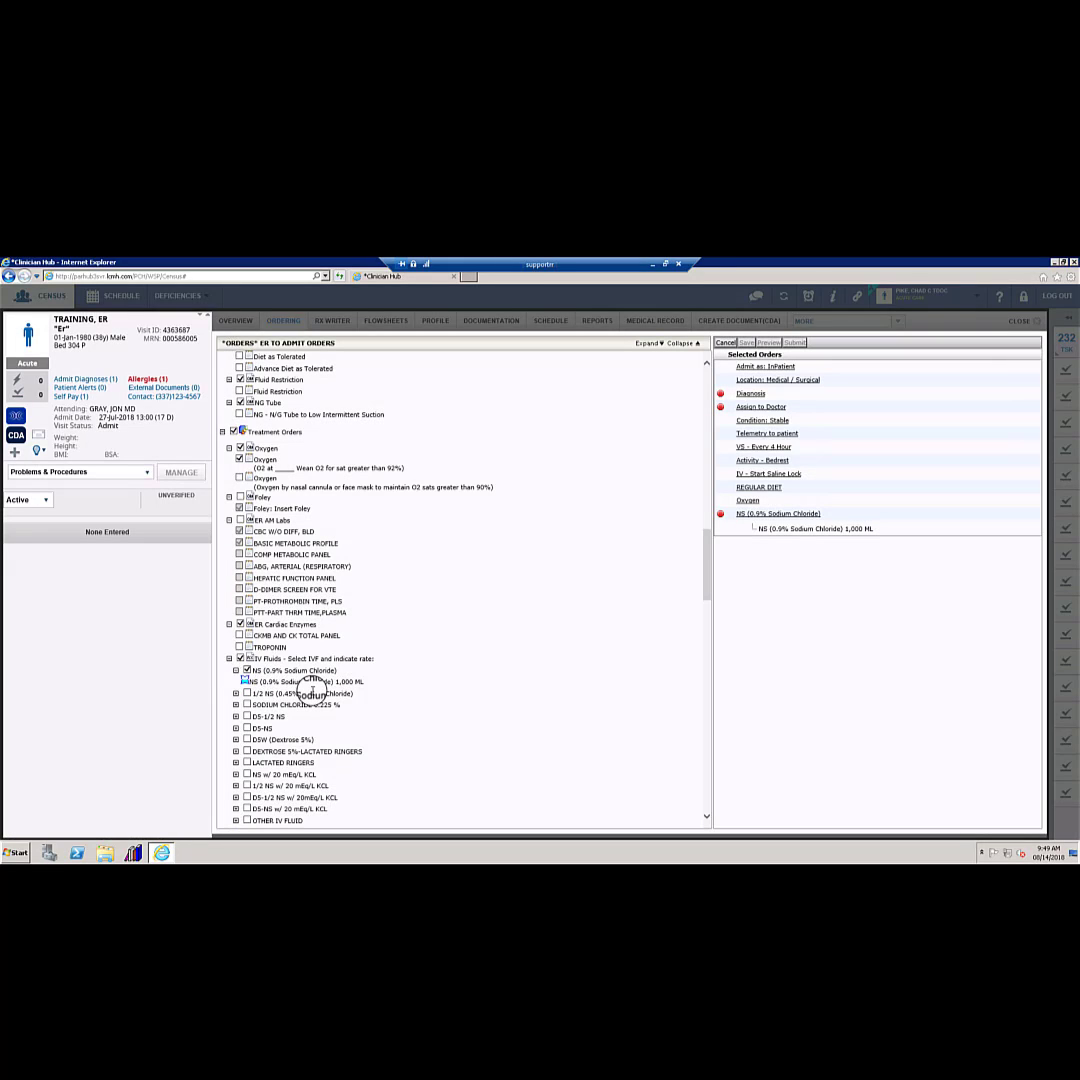
{"action": "left_click", "coordinate": [775, 515]}
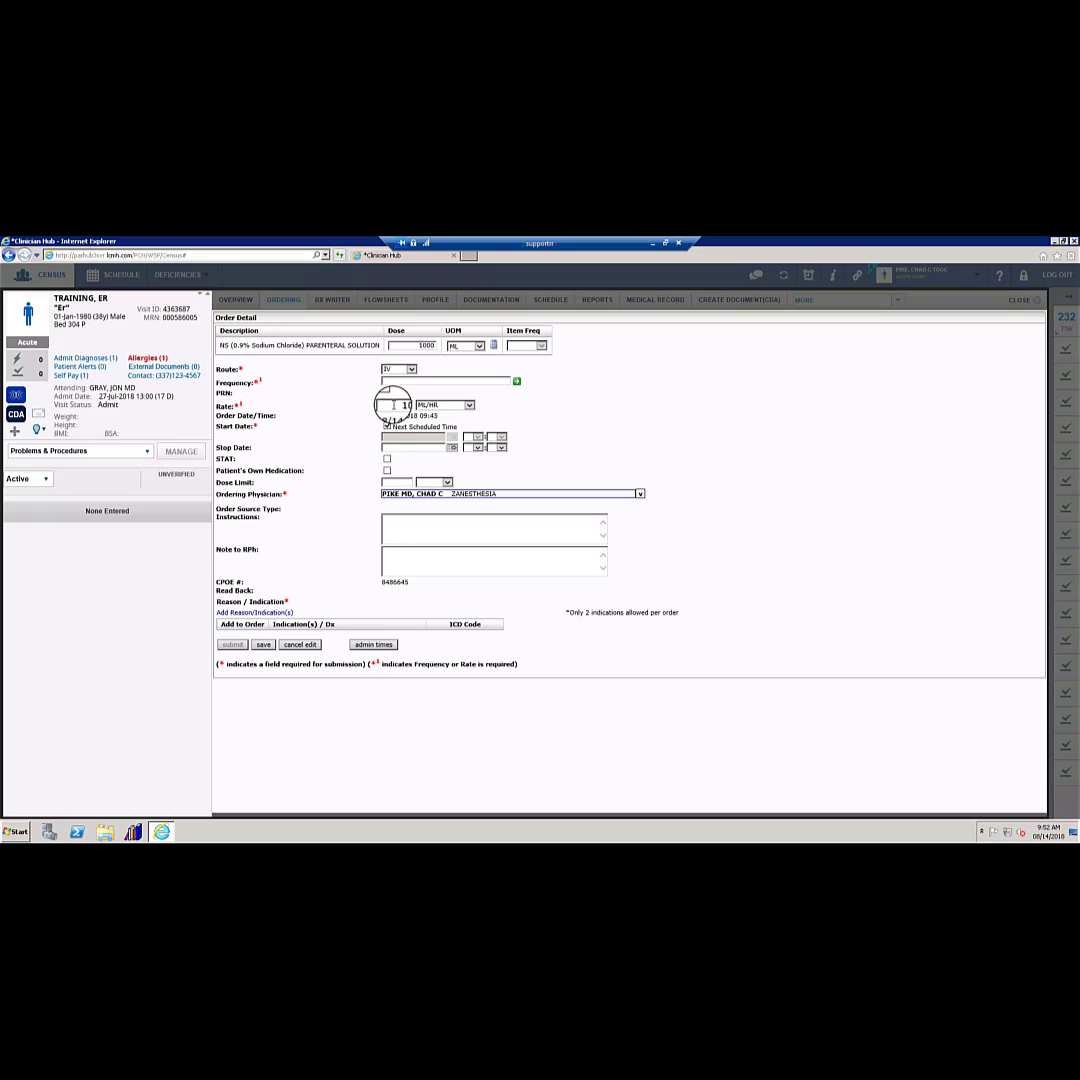
{"action": "left_click", "coordinate": [259, 645]}
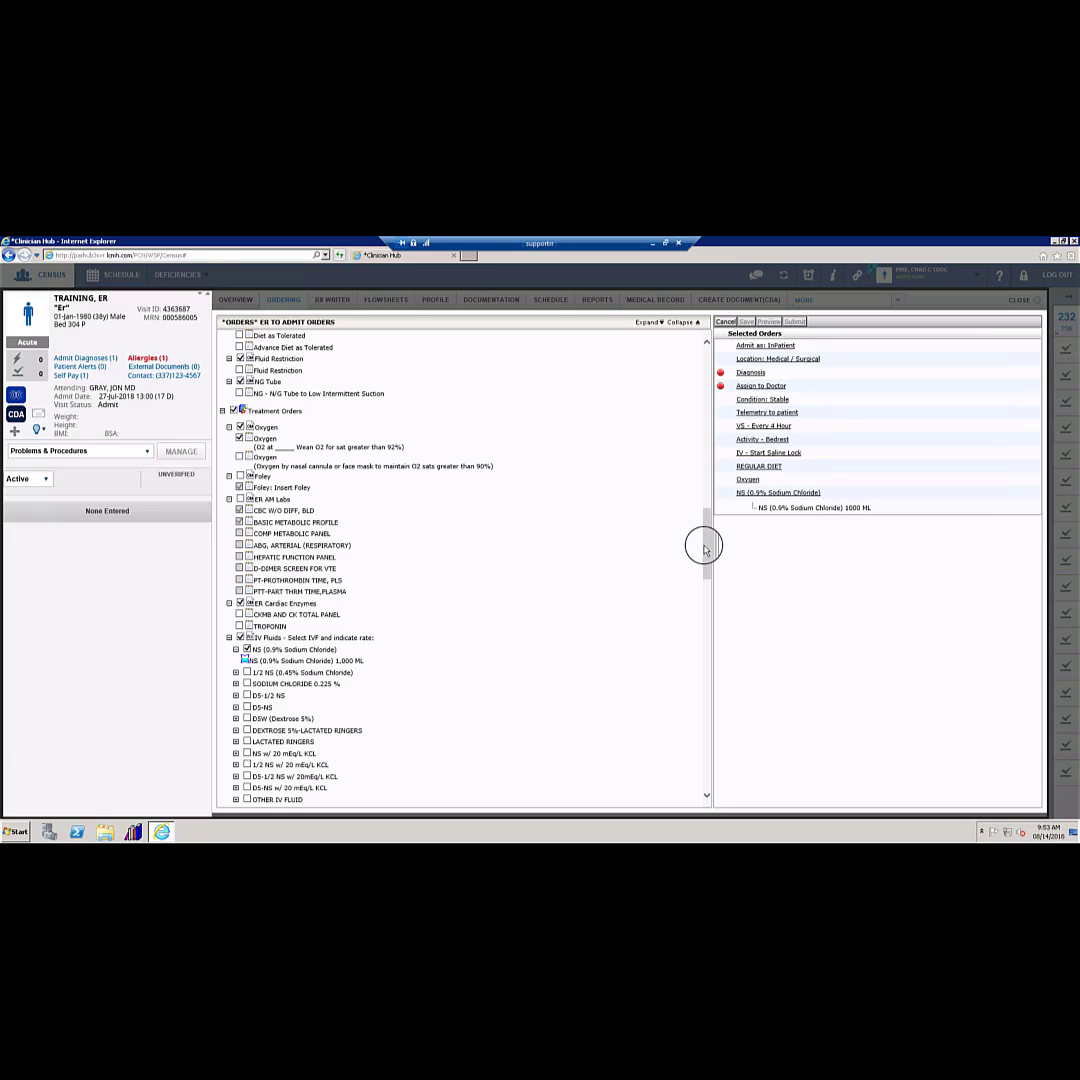
In VTE Assessment, select No VTE Prophylaxis Indicated - Low Risk Patient.
{"action": "left_click_drag", "start_coordinate": [706, 543], "coordinate": [706, 606]}
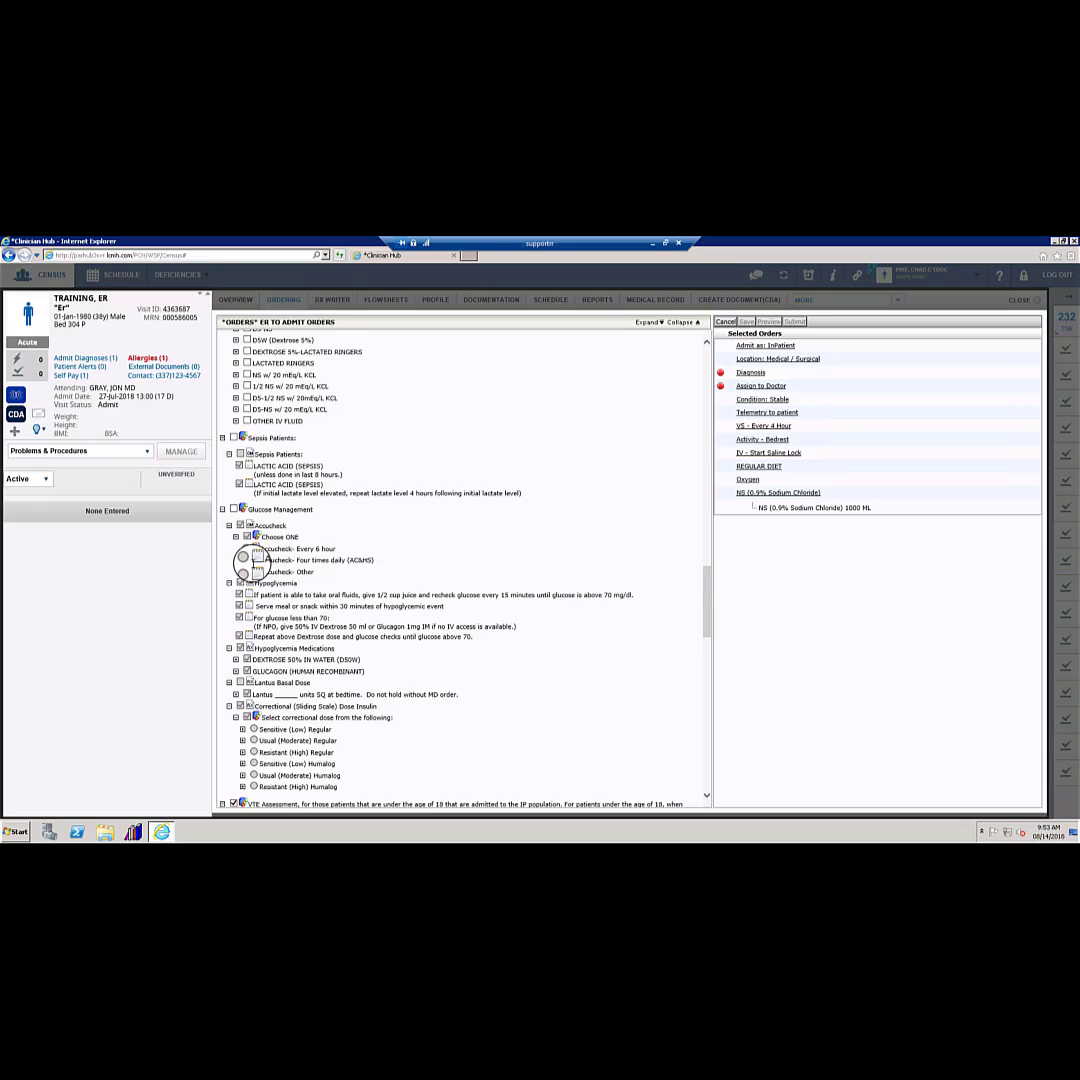
{"action": "left_click_drag", "start_coordinate": [706, 600], "coordinate": [709, 646]}
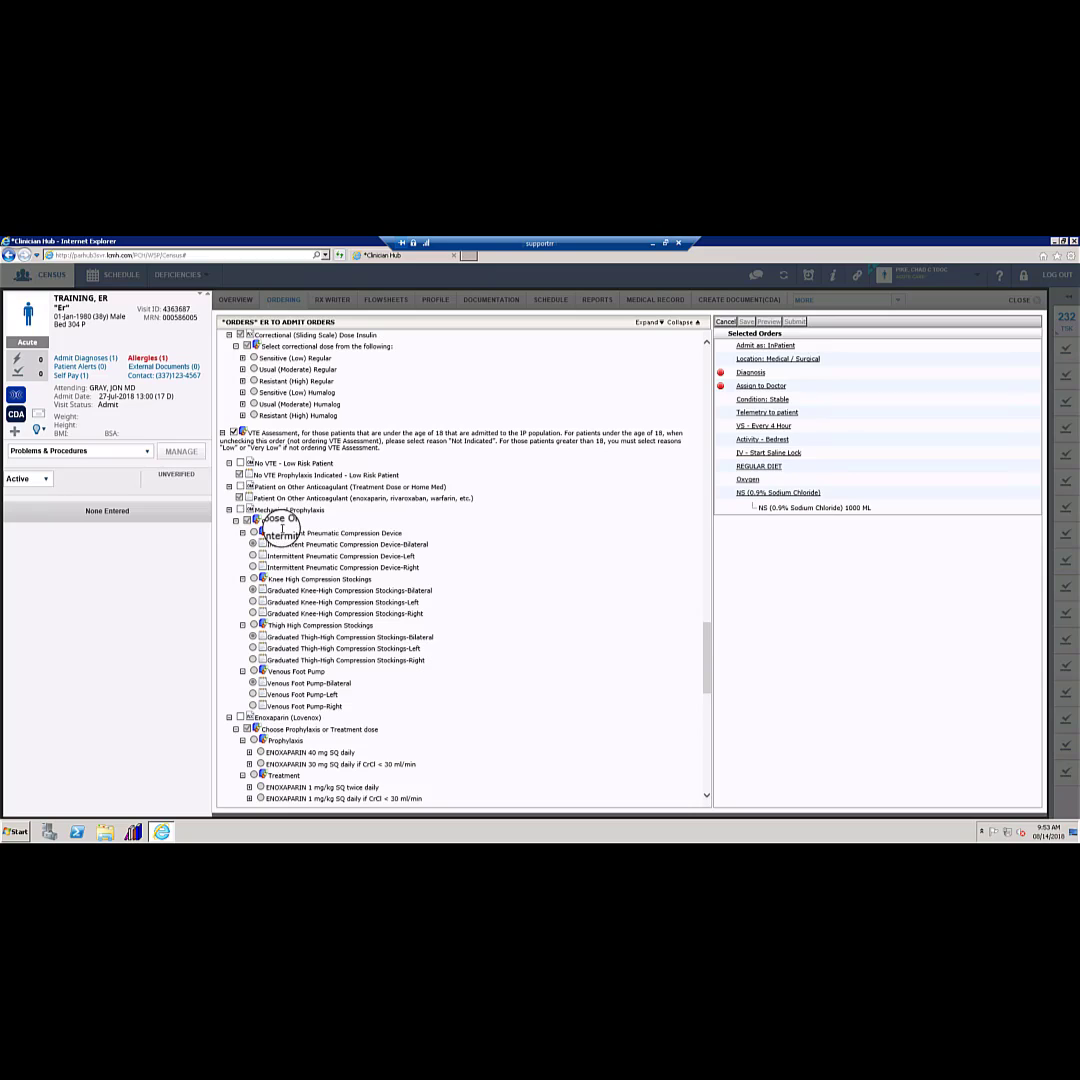
{"action": "left_click", "coordinate": [242, 510]}
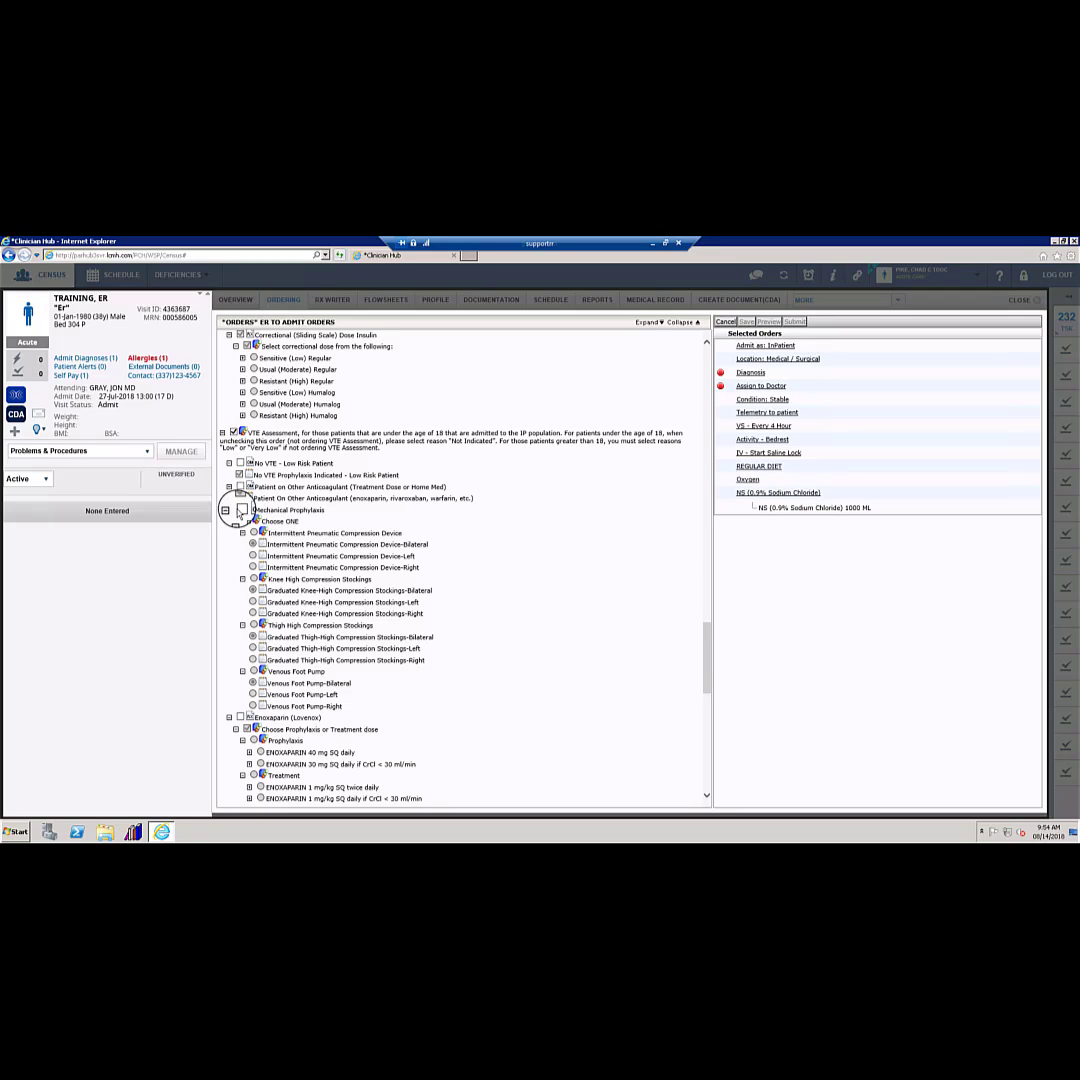
{"action": "left_click", "coordinate": [241, 464]}
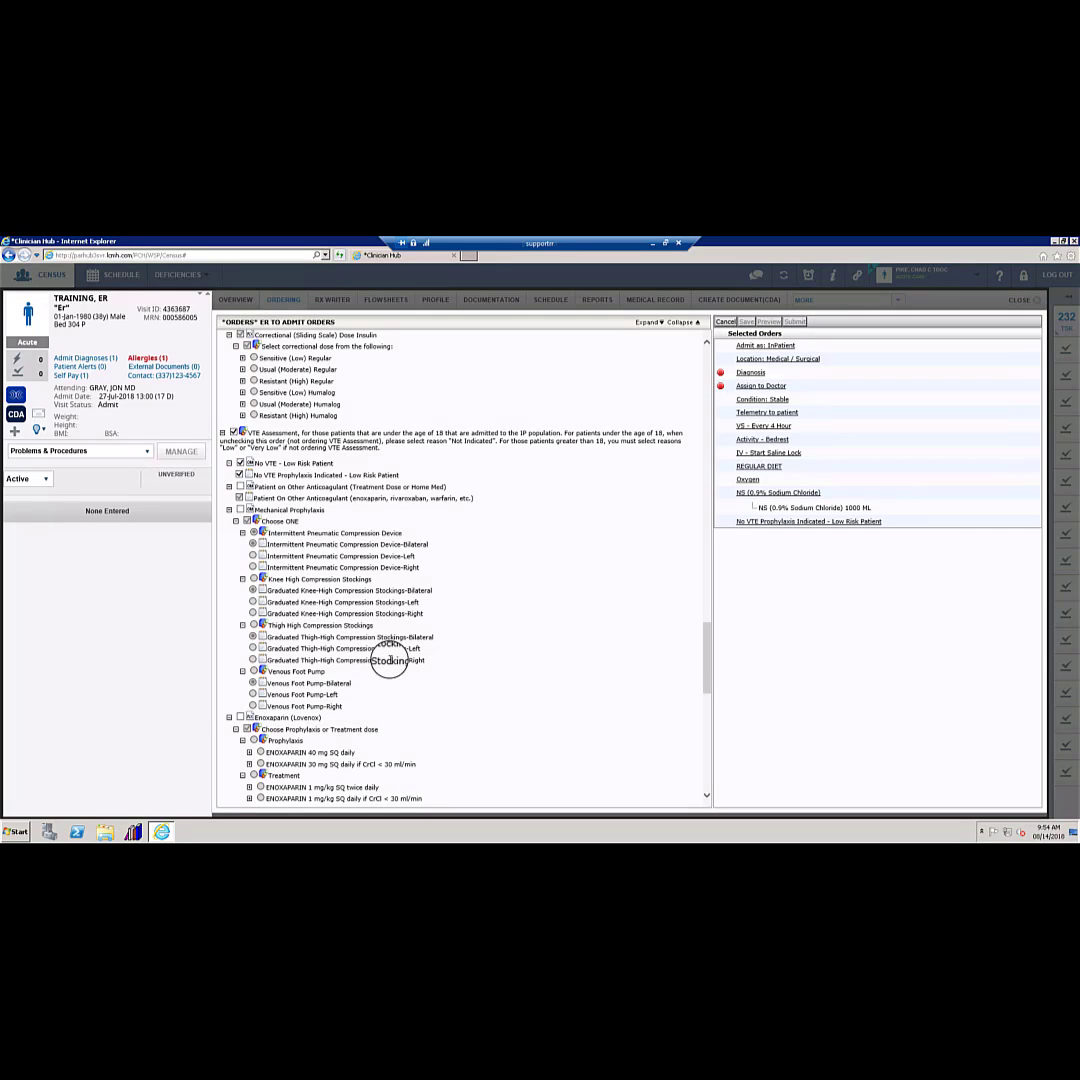
{"action": "left_click_drag", "start_coordinate": [704, 624], "coordinate": [709, 676]}
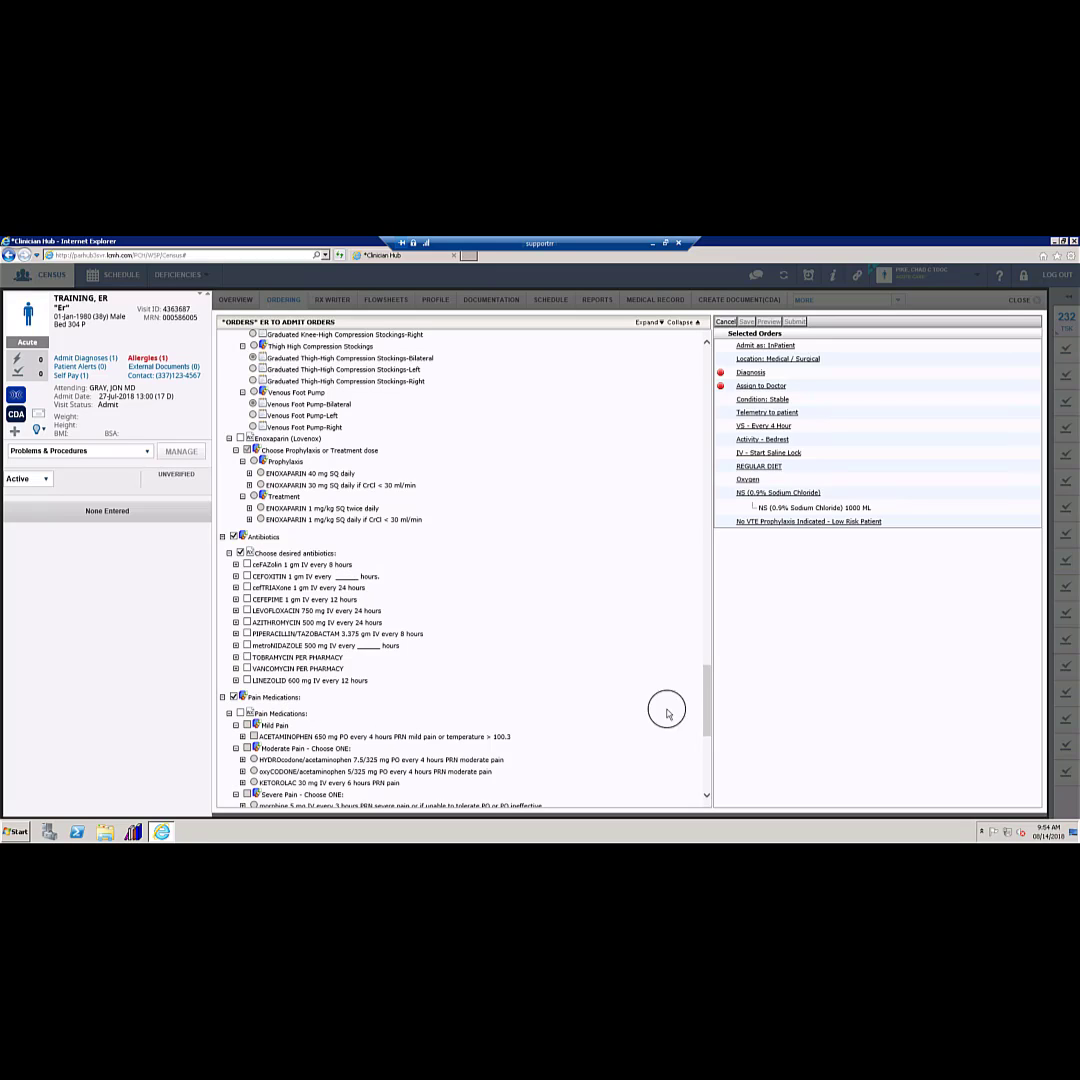
Order oxyCODONE/acetaminophen for moderate pain and morphine 5 mg IV for severe pain.
{"action": "left_click_drag", "start_coordinate": [703, 670], "coordinate": [697, 723]}
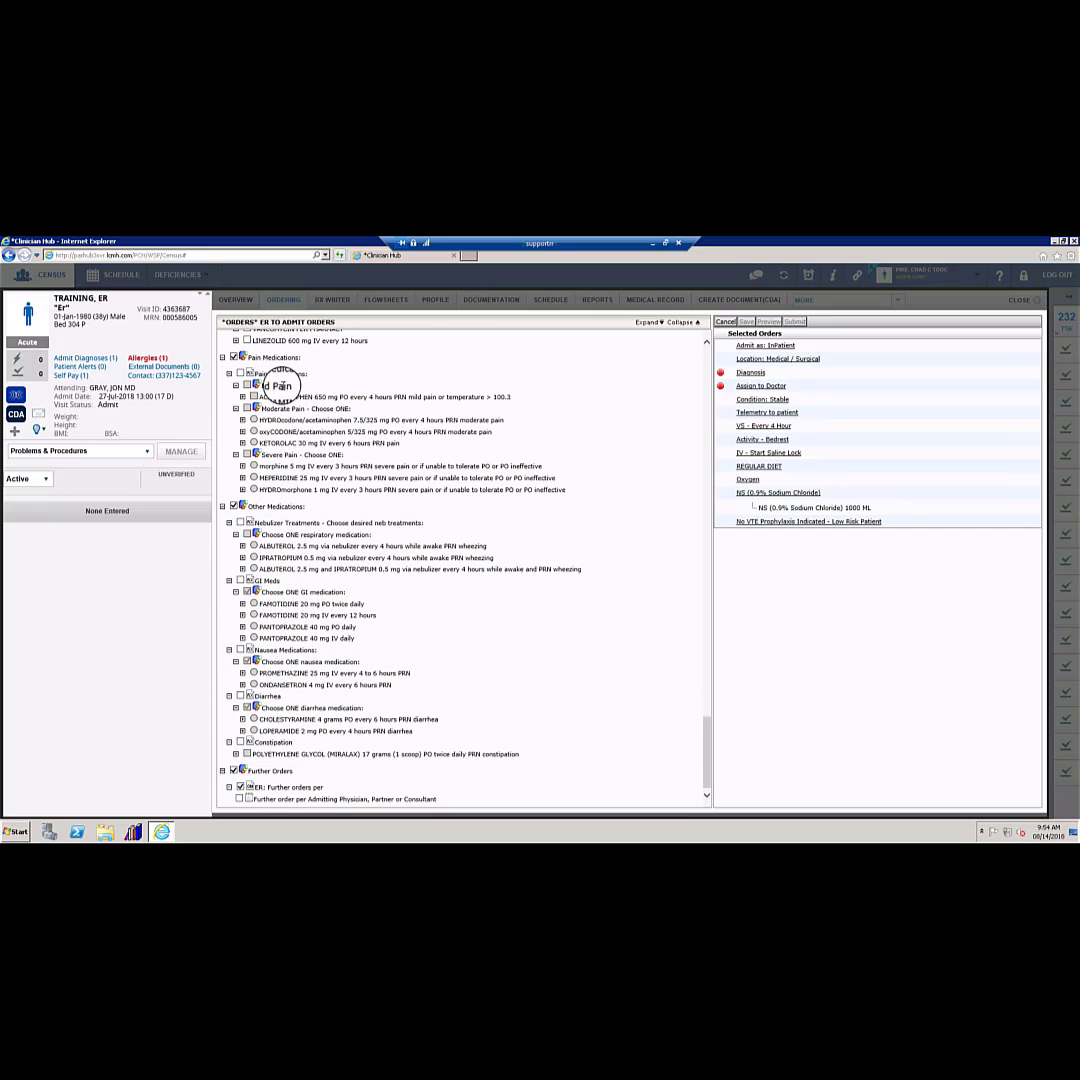
{"action": "left_click", "coordinate": [240, 373]}
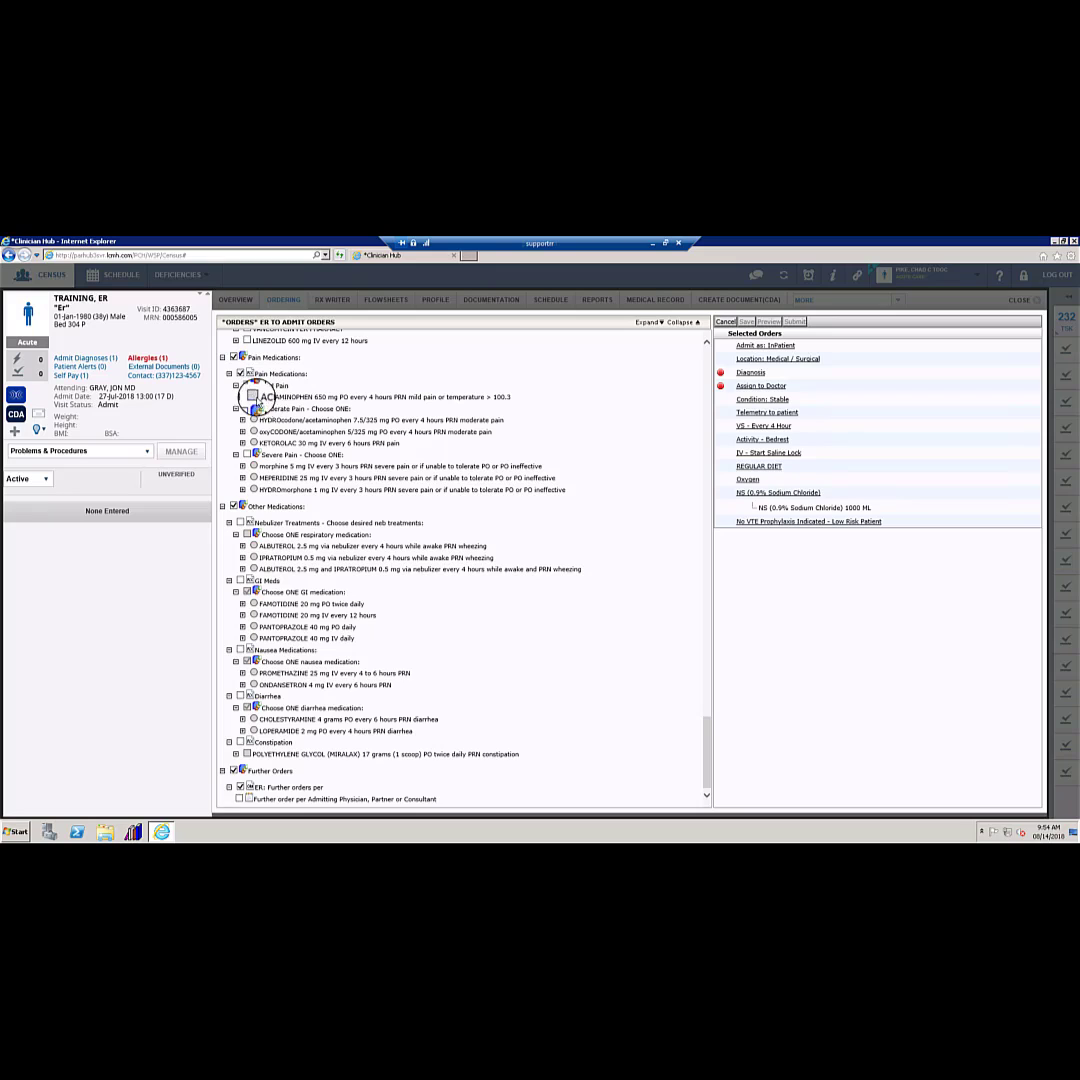
{"action": "left_click", "coordinate": [247, 385]}
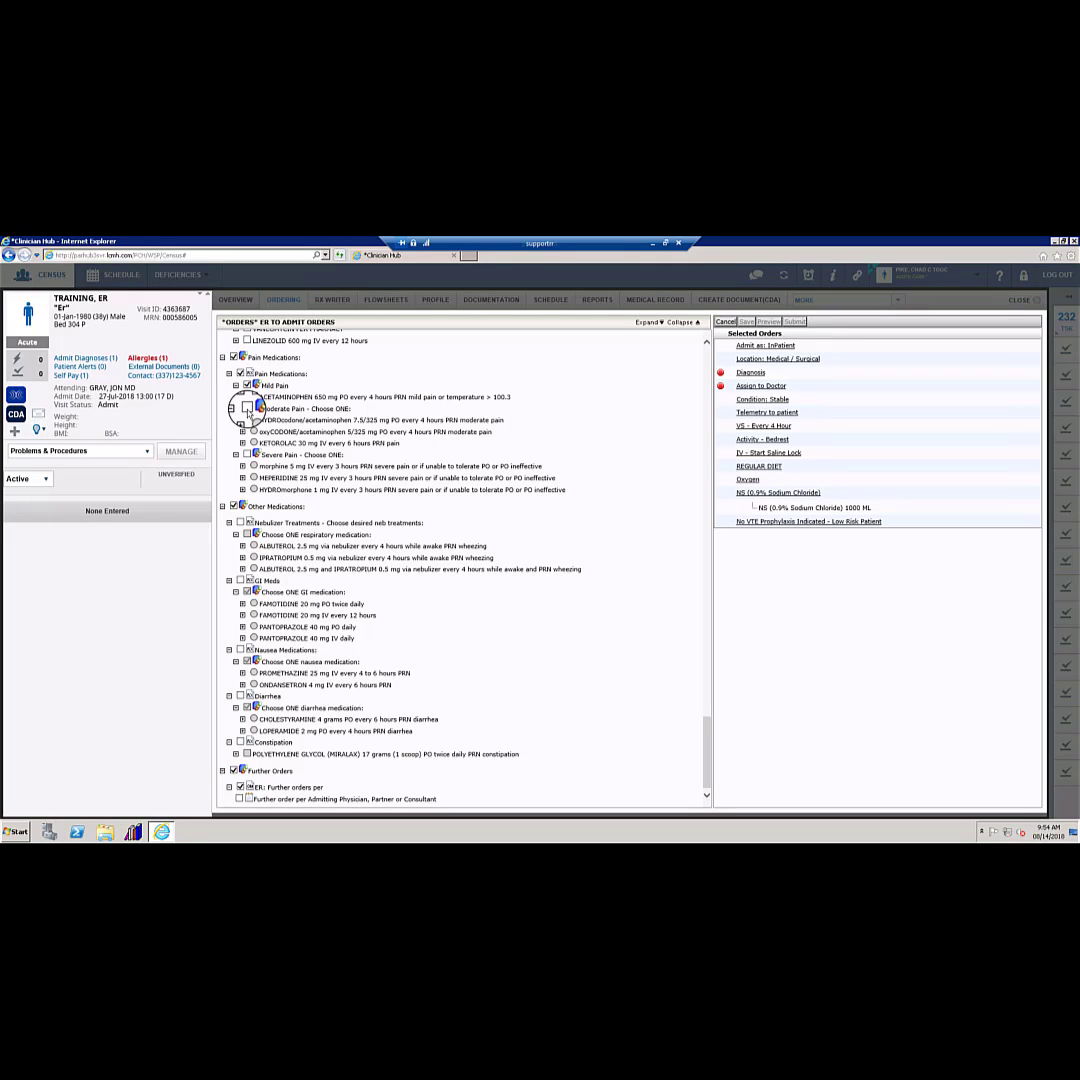
{"action": "left_click", "coordinate": [247, 408]}
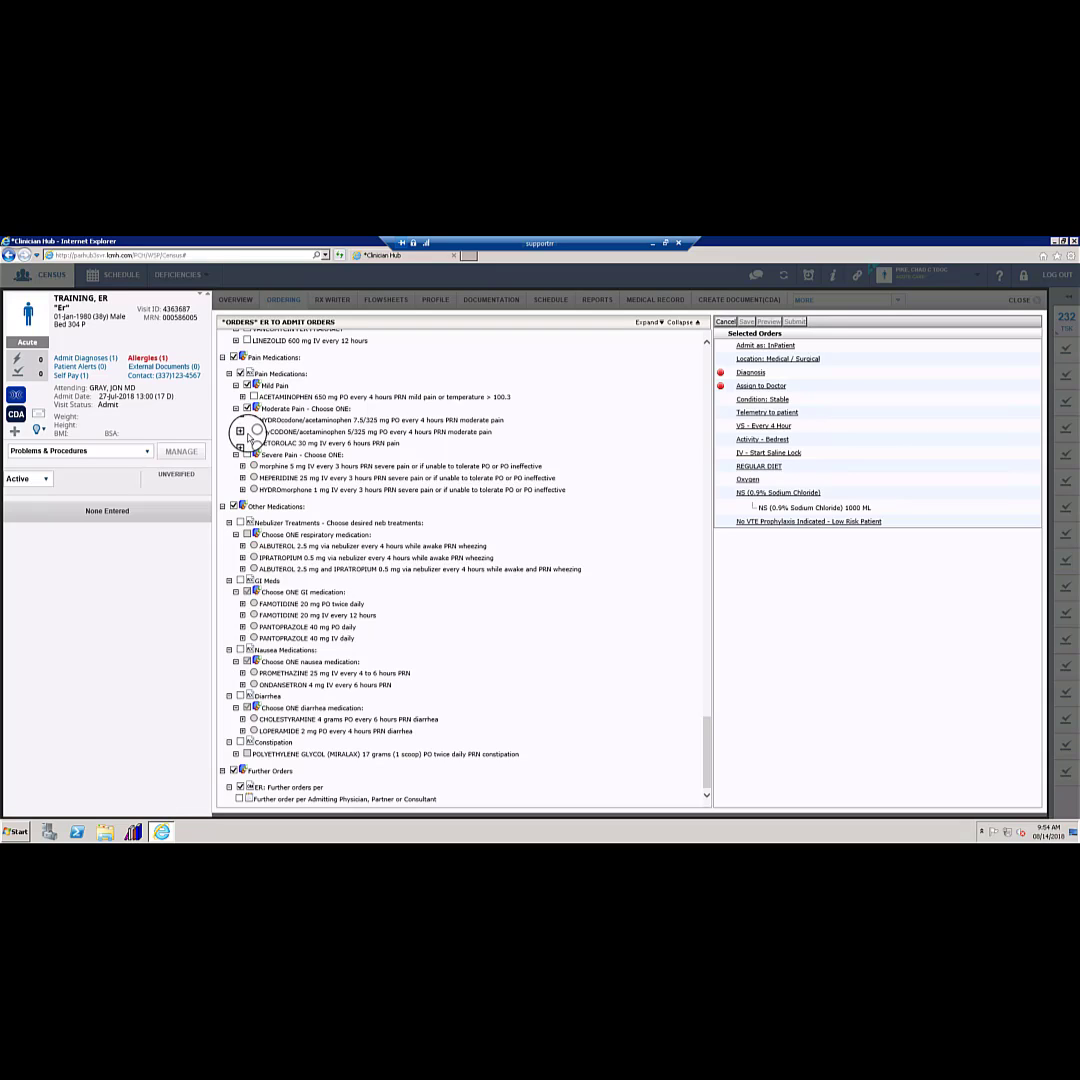
{"action": "left_click", "coordinate": [254, 431]}
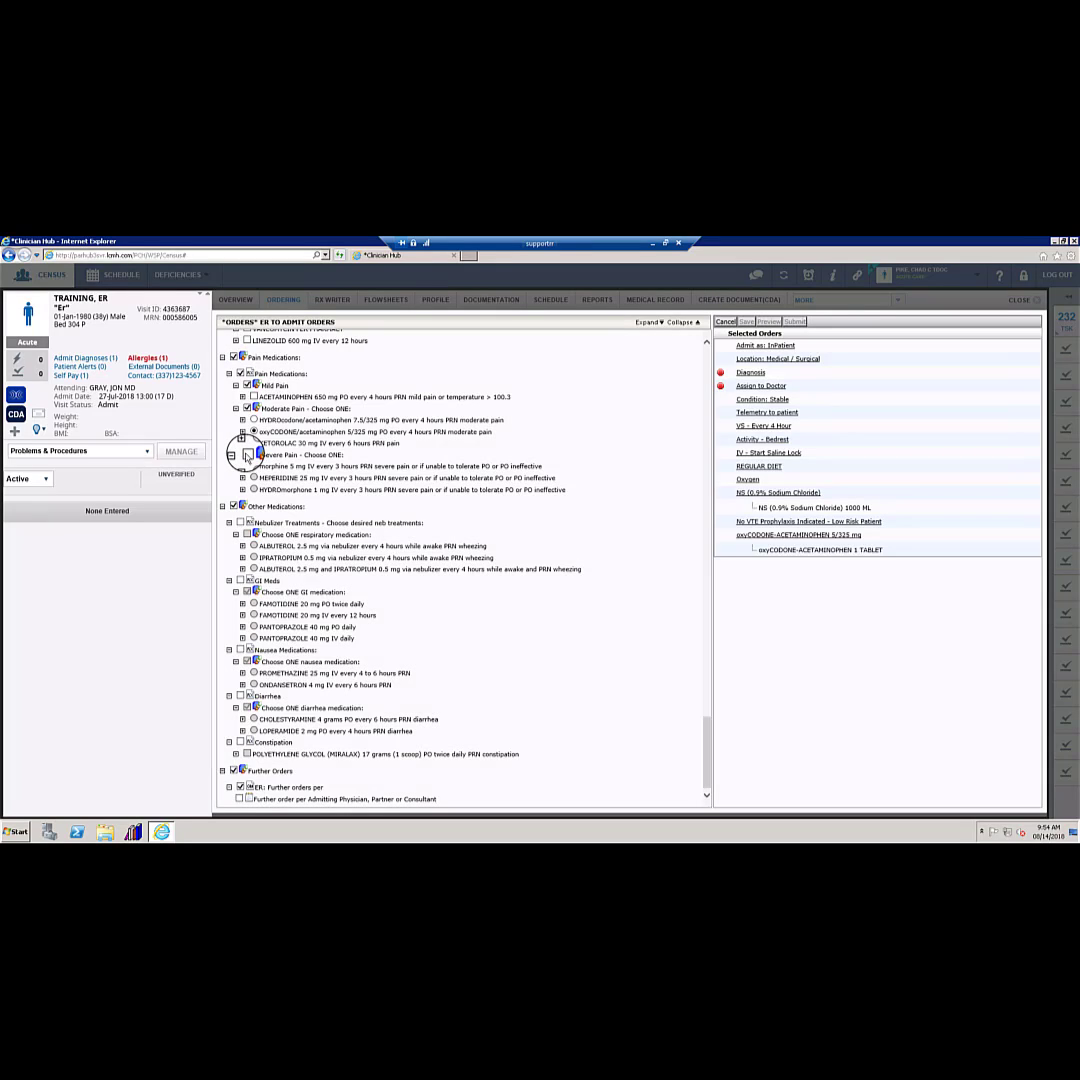
{"action": "left_click", "coordinate": [247, 455]}
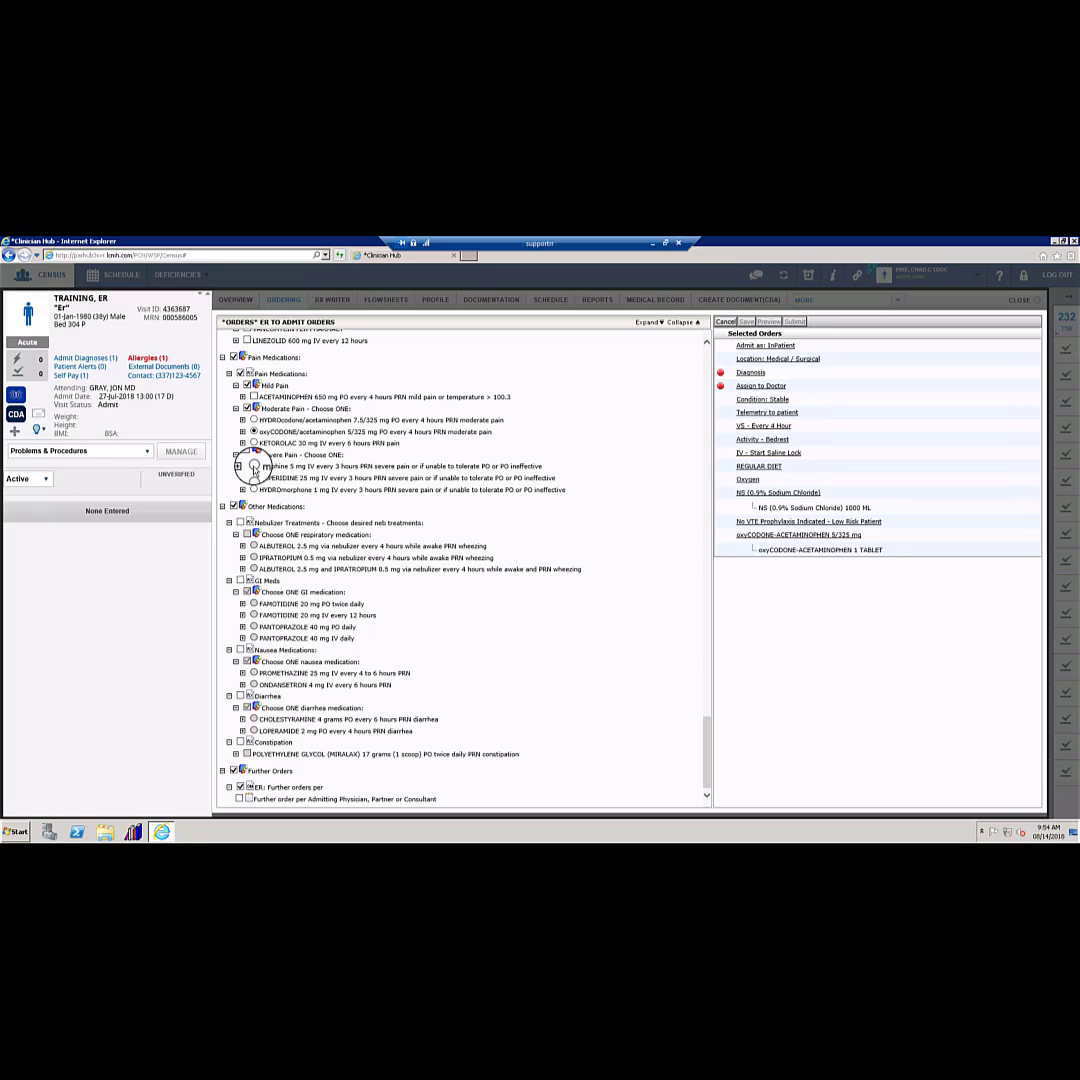
{"action": "left_click", "coordinate": [254, 466]}
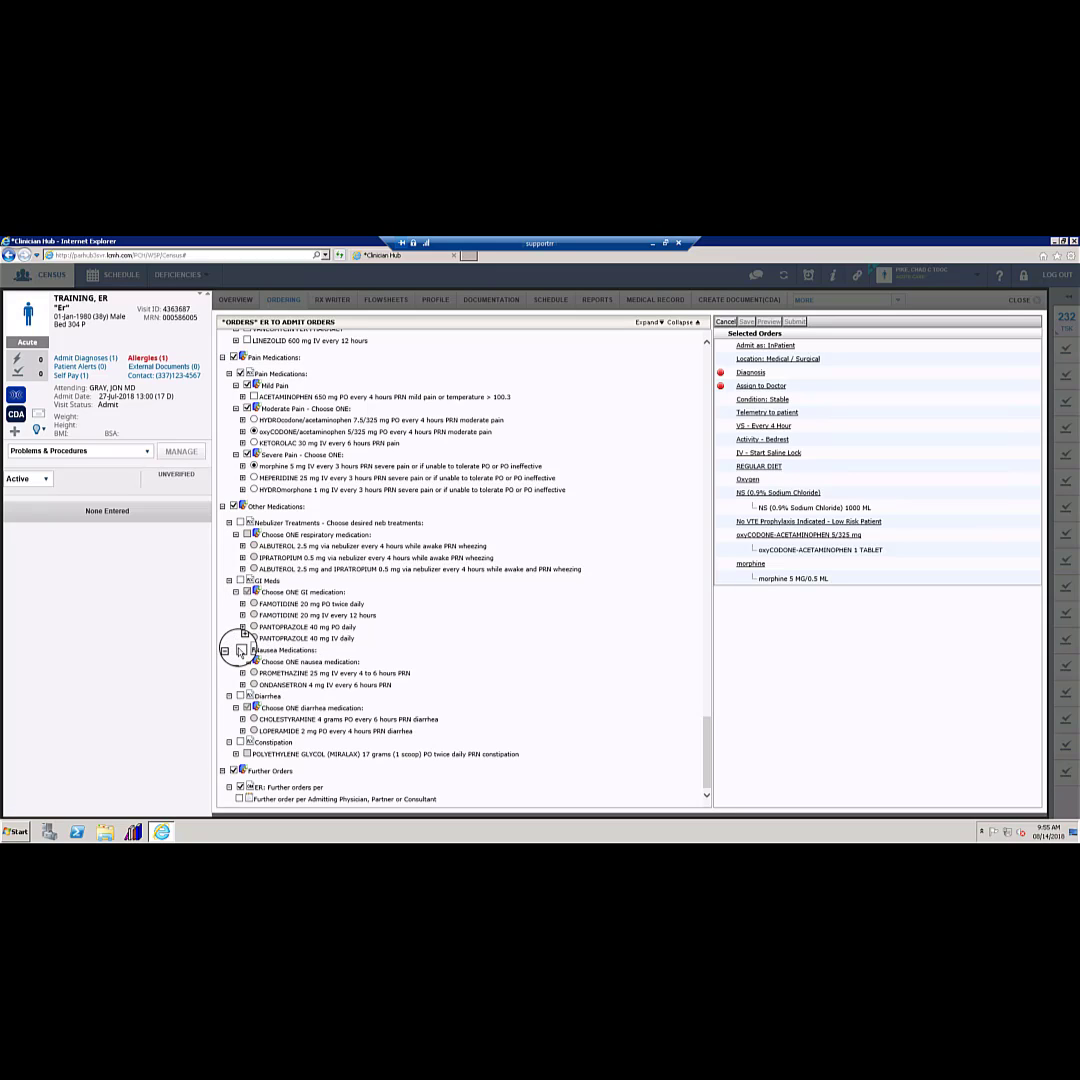
Add ondansetron 4 mg IV for nausea and the further order per admitting physician.
{"action": "left_click", "coordinate": [240, 648]}
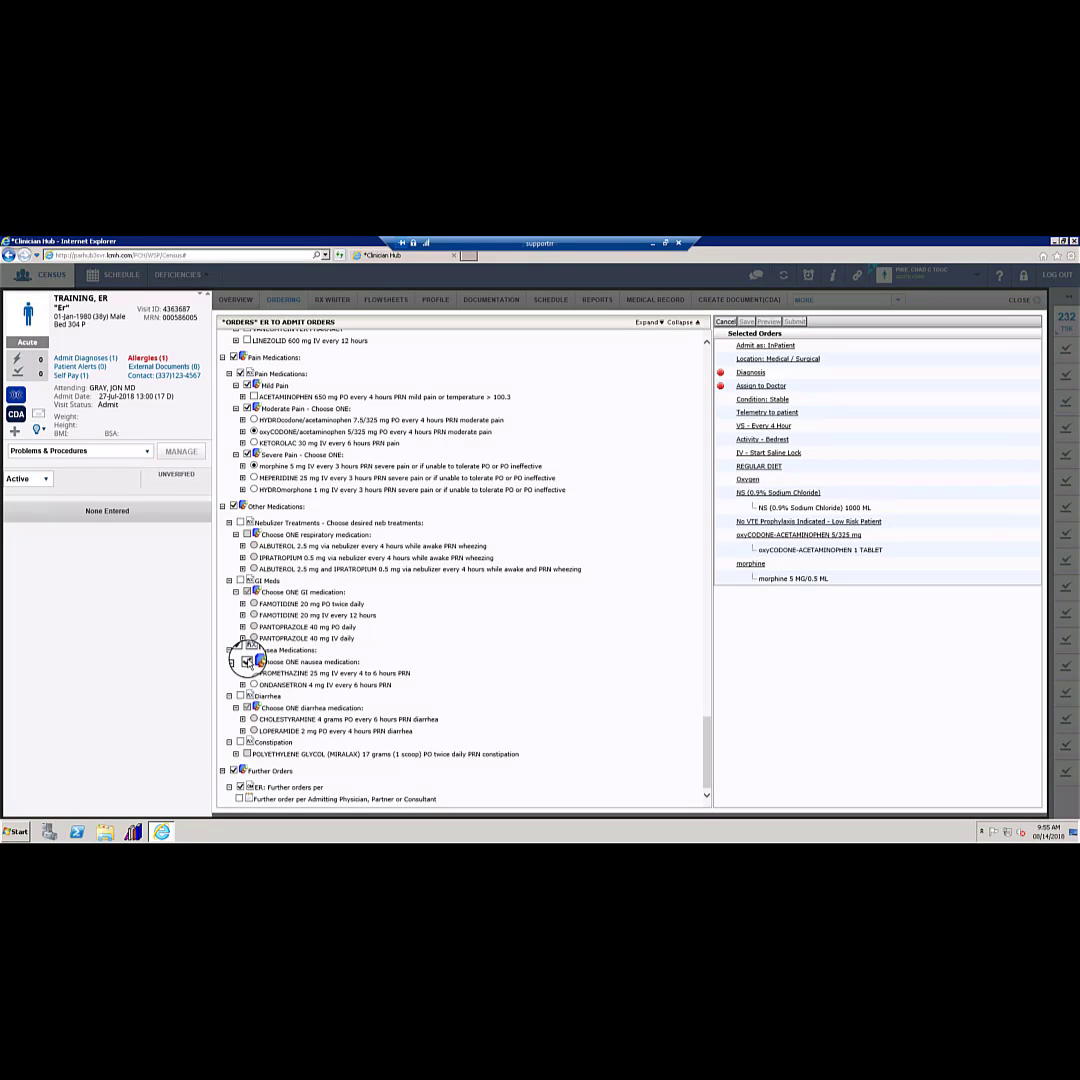
{"action": "left_click", "coordinate": [254, 685]}
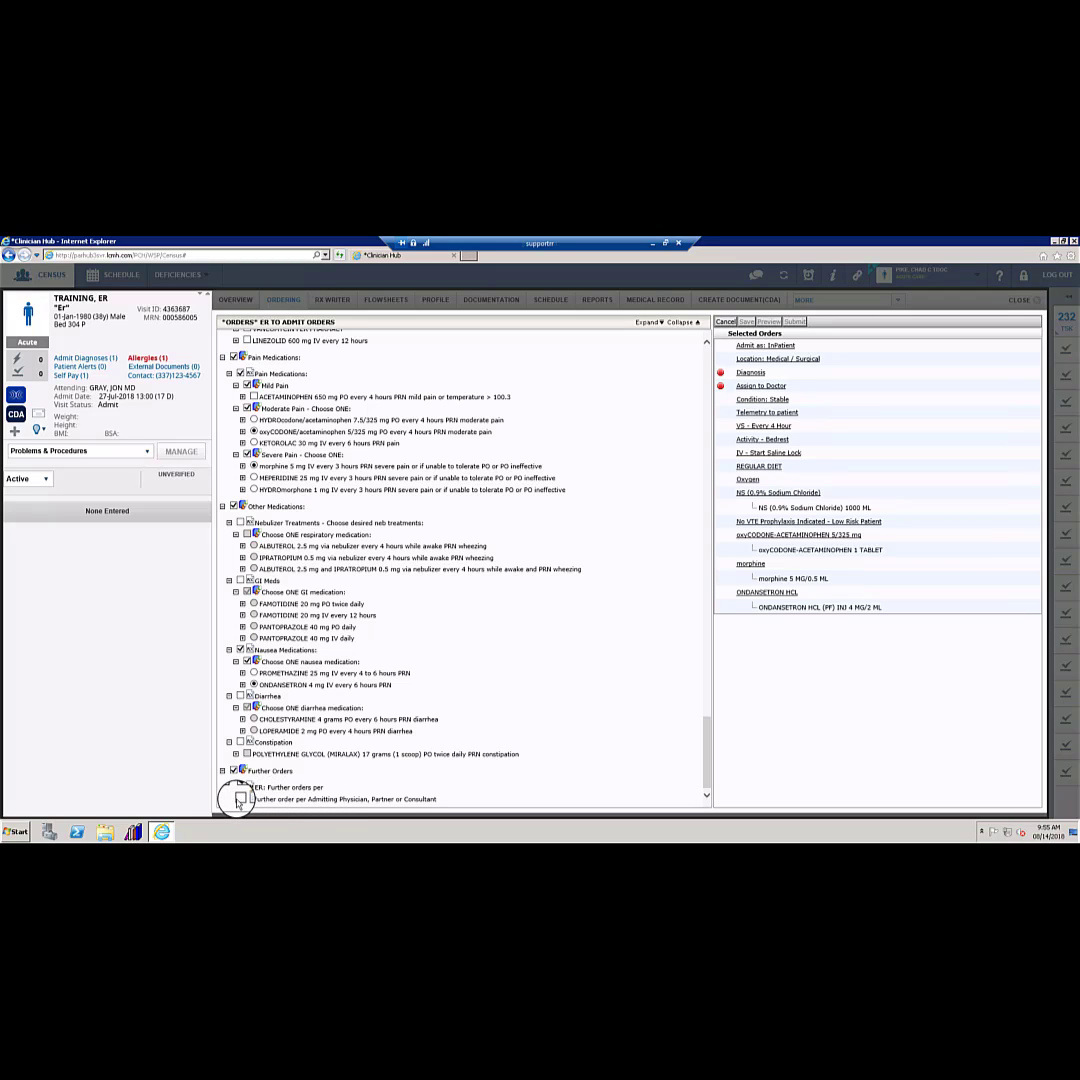
{"action": "left_click", "coordinate": [240, 799]}
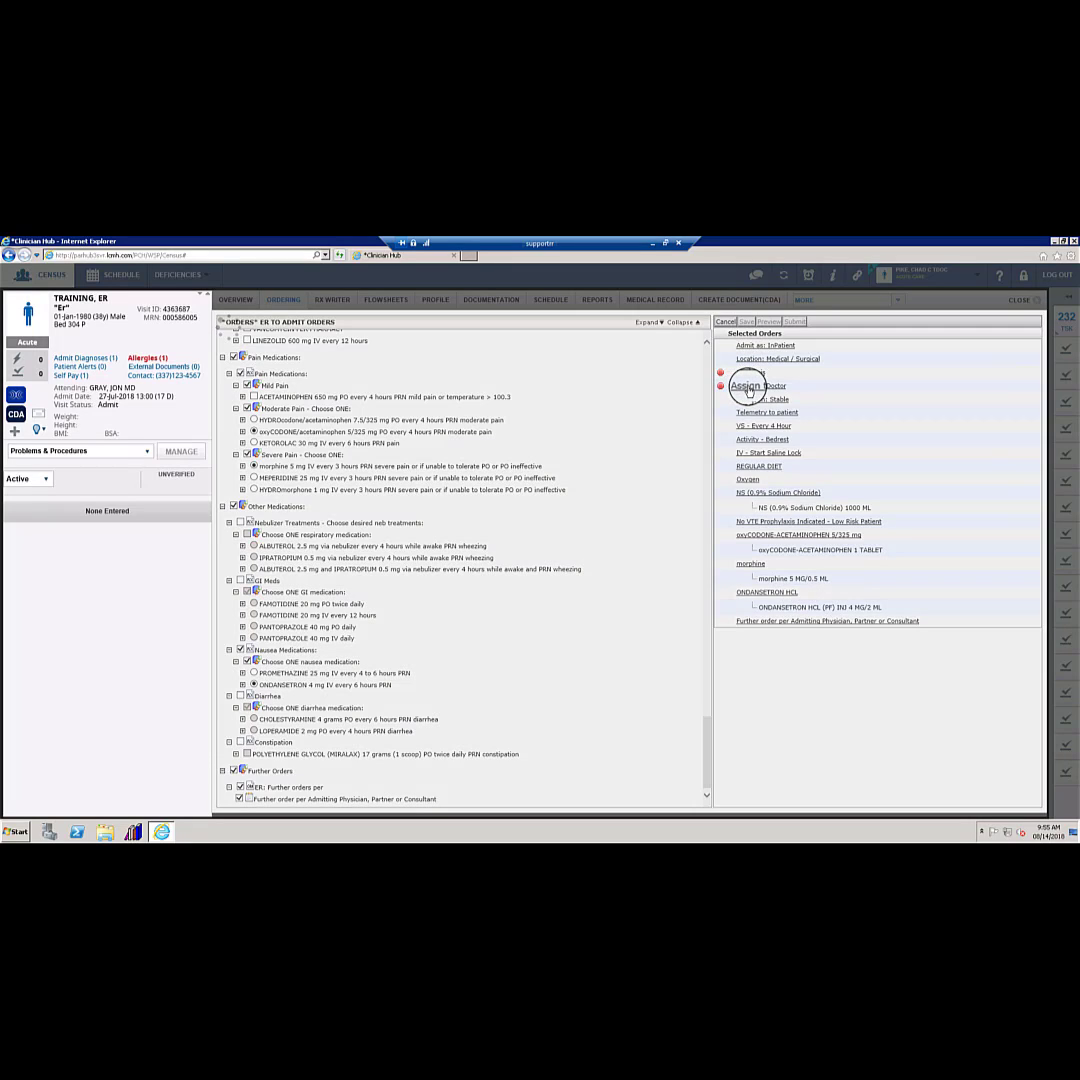
Give the Assign to Doctor order frequency ONCE with physician instructions and save it.
{"action": "left_click", "coordinate": [748, 388]}
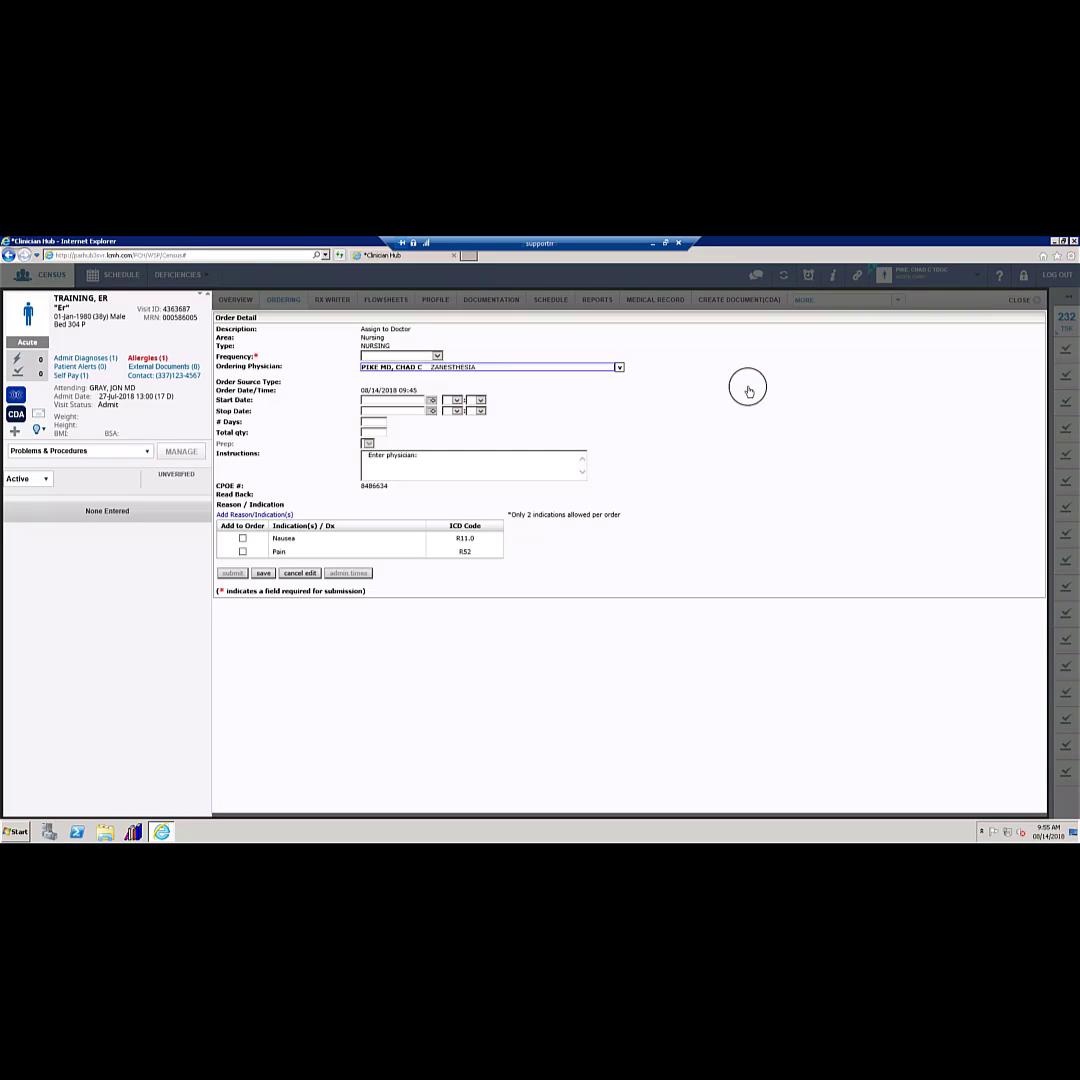
{"action": "left_click", "coordinate": [420, 358]}
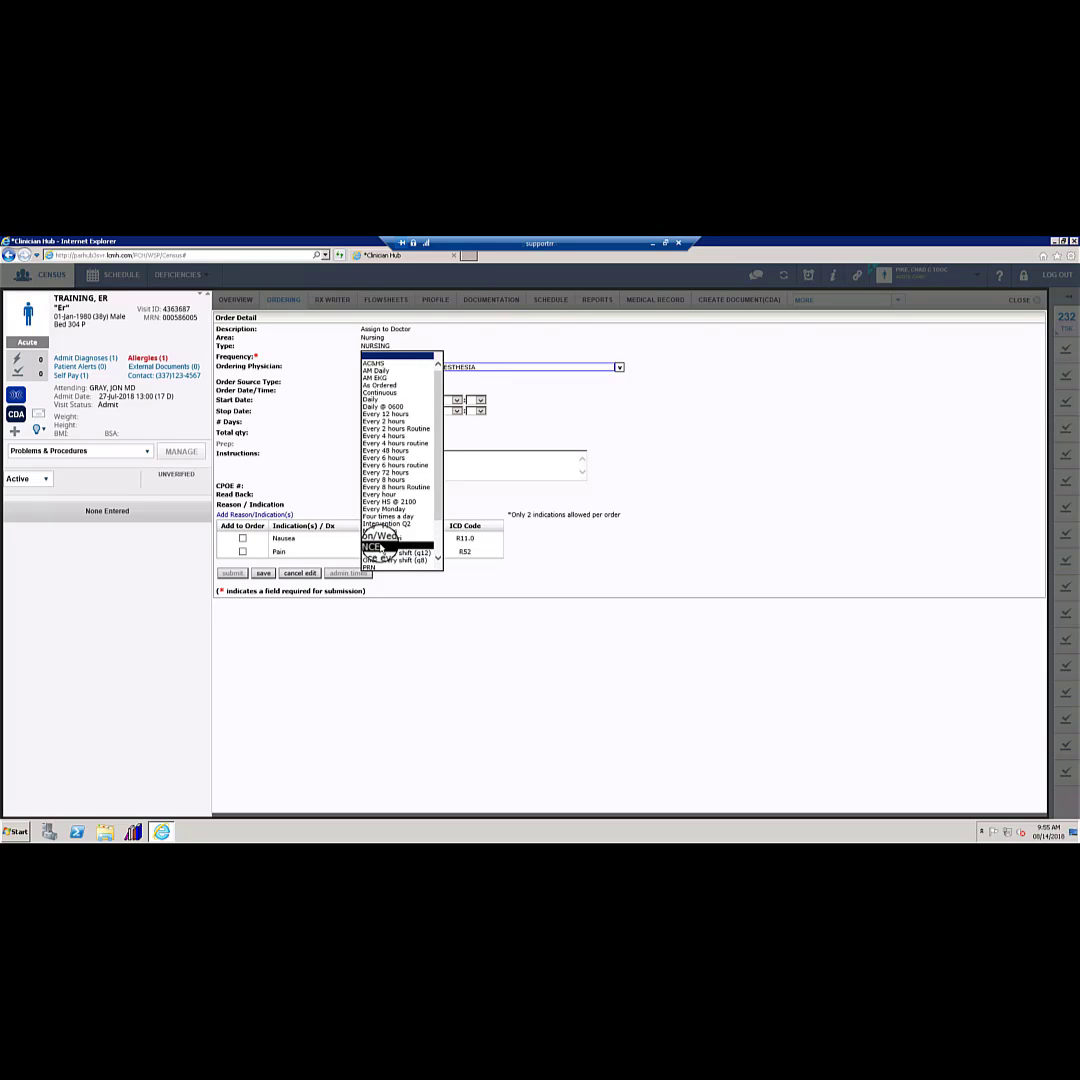
{"action": "left_click", "coordinate": [372, 547]}
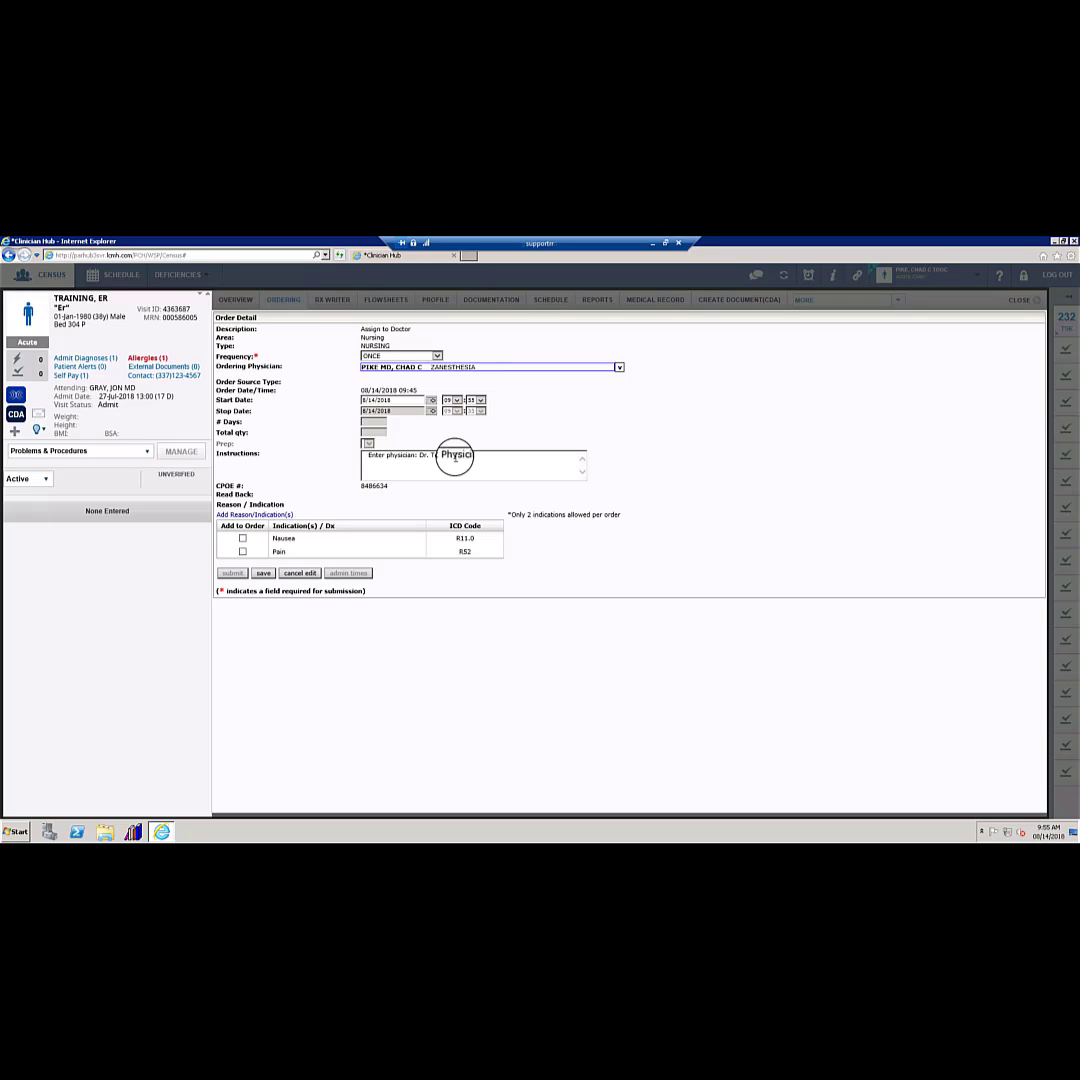
{"action": "left_click", "coordinate": [264, 573]}
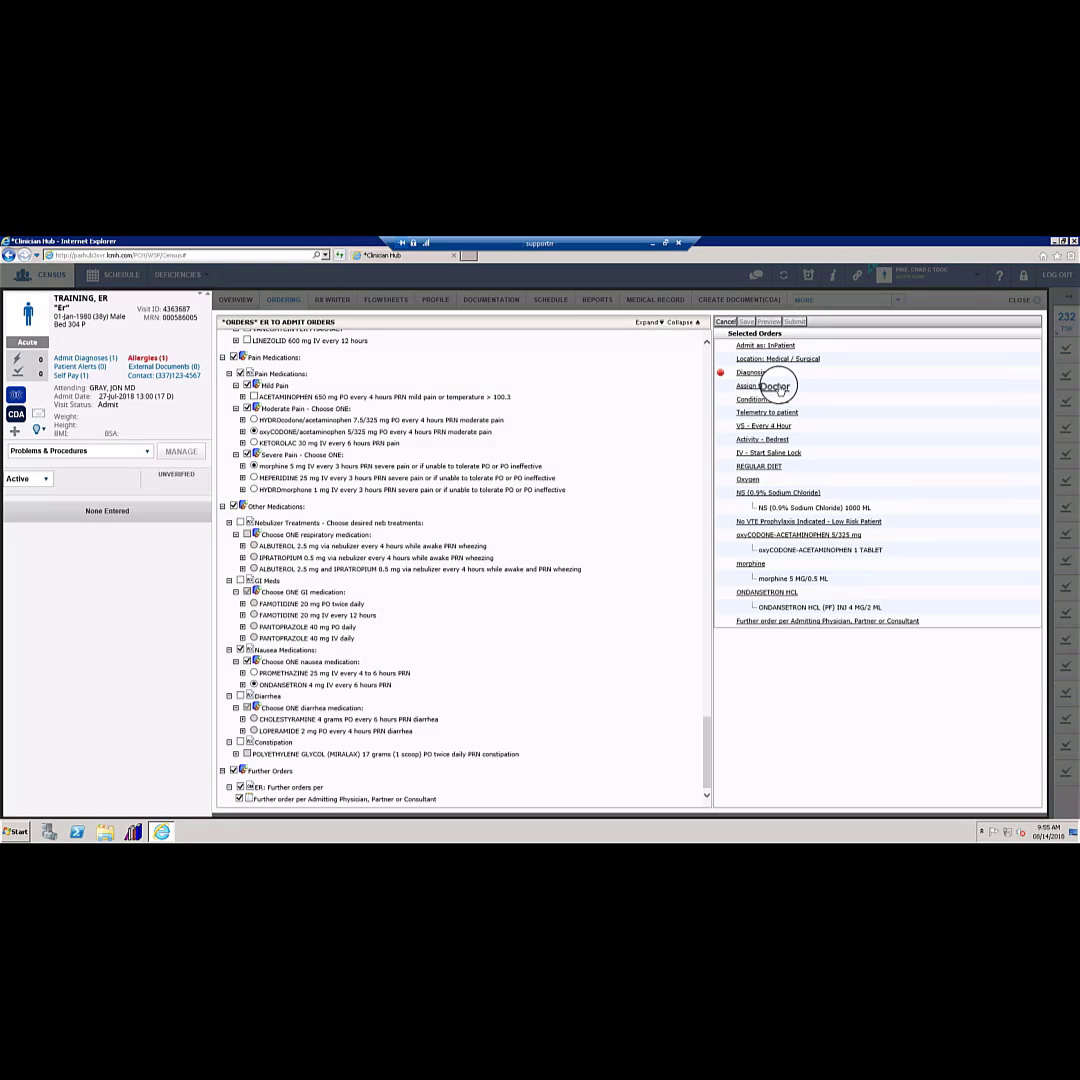
Set the Diagnosis order's frequency to ONCE.
{"action": "left_click", "coordinate": [745, 373]}
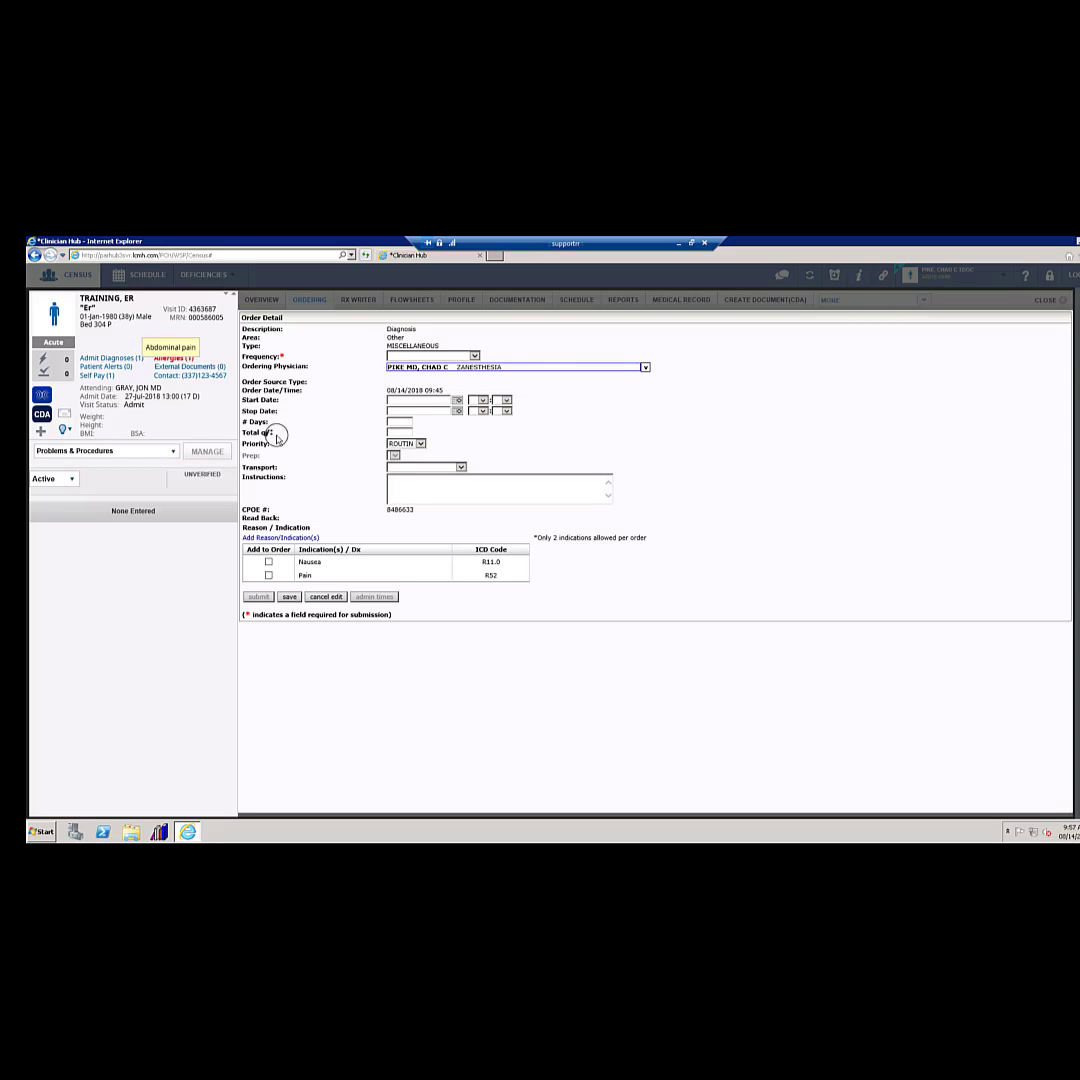
{"action": "left_click", "coordinate": [402, 357]}
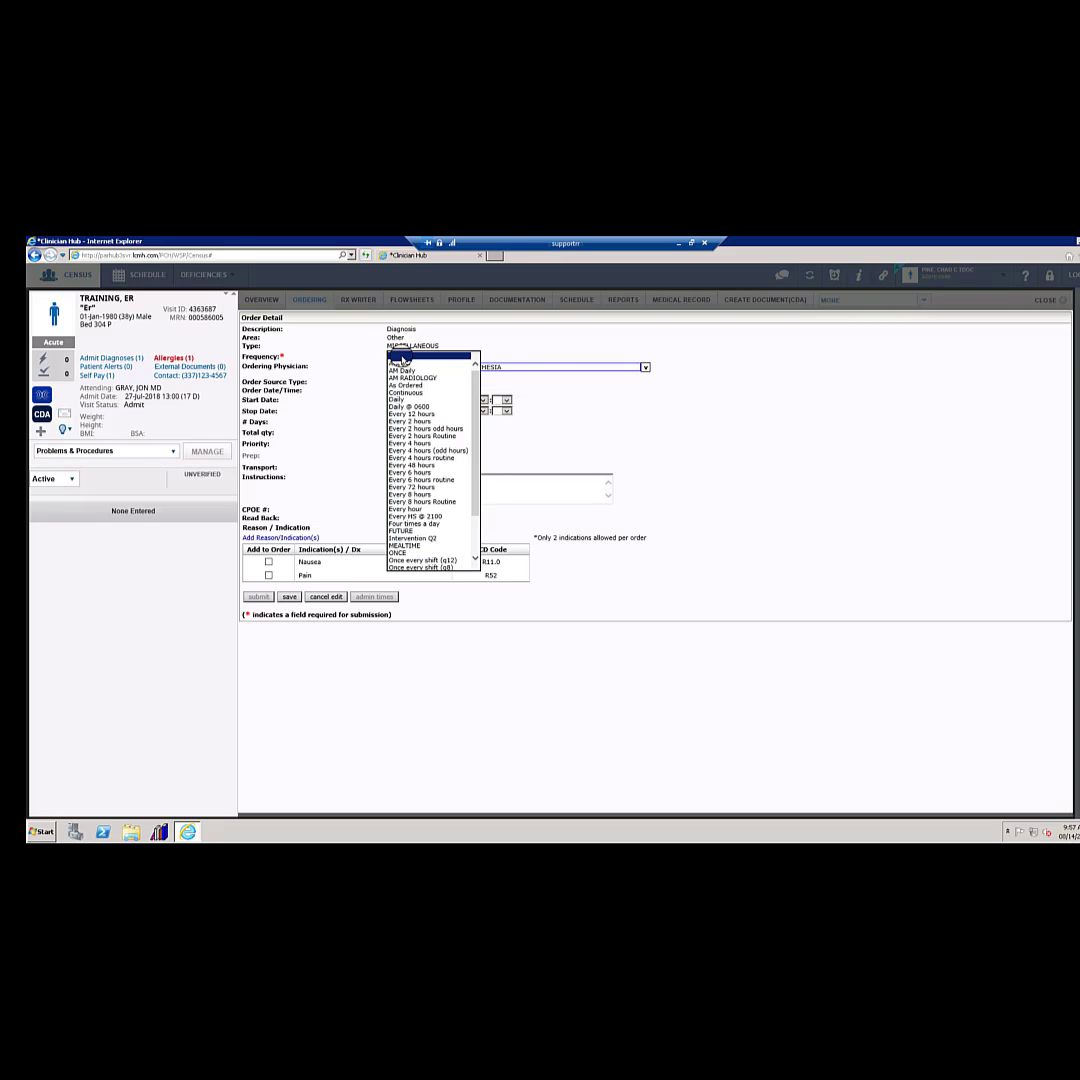
{"action": "key", "text": "o"}
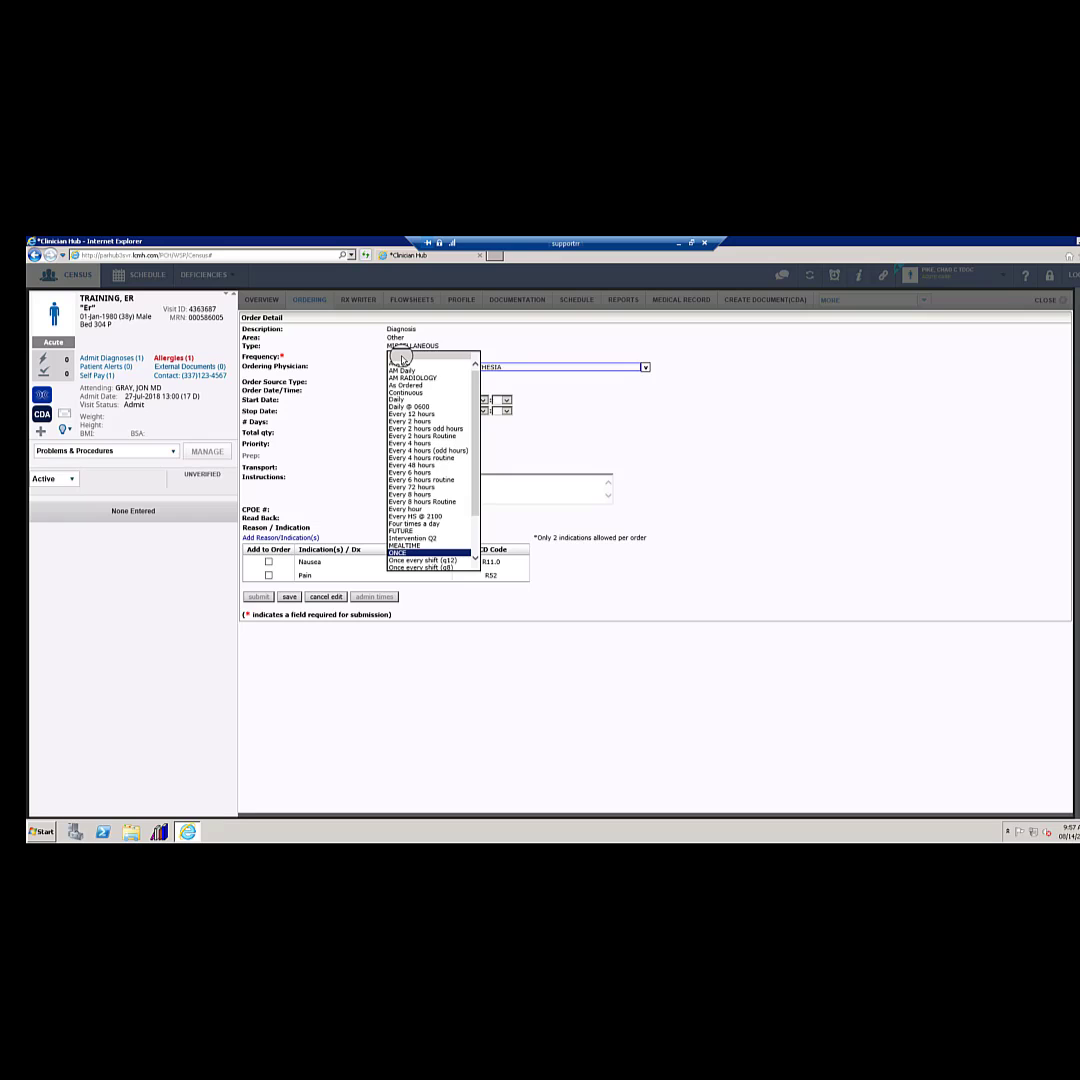
{"action": "key", "text": "Return"}
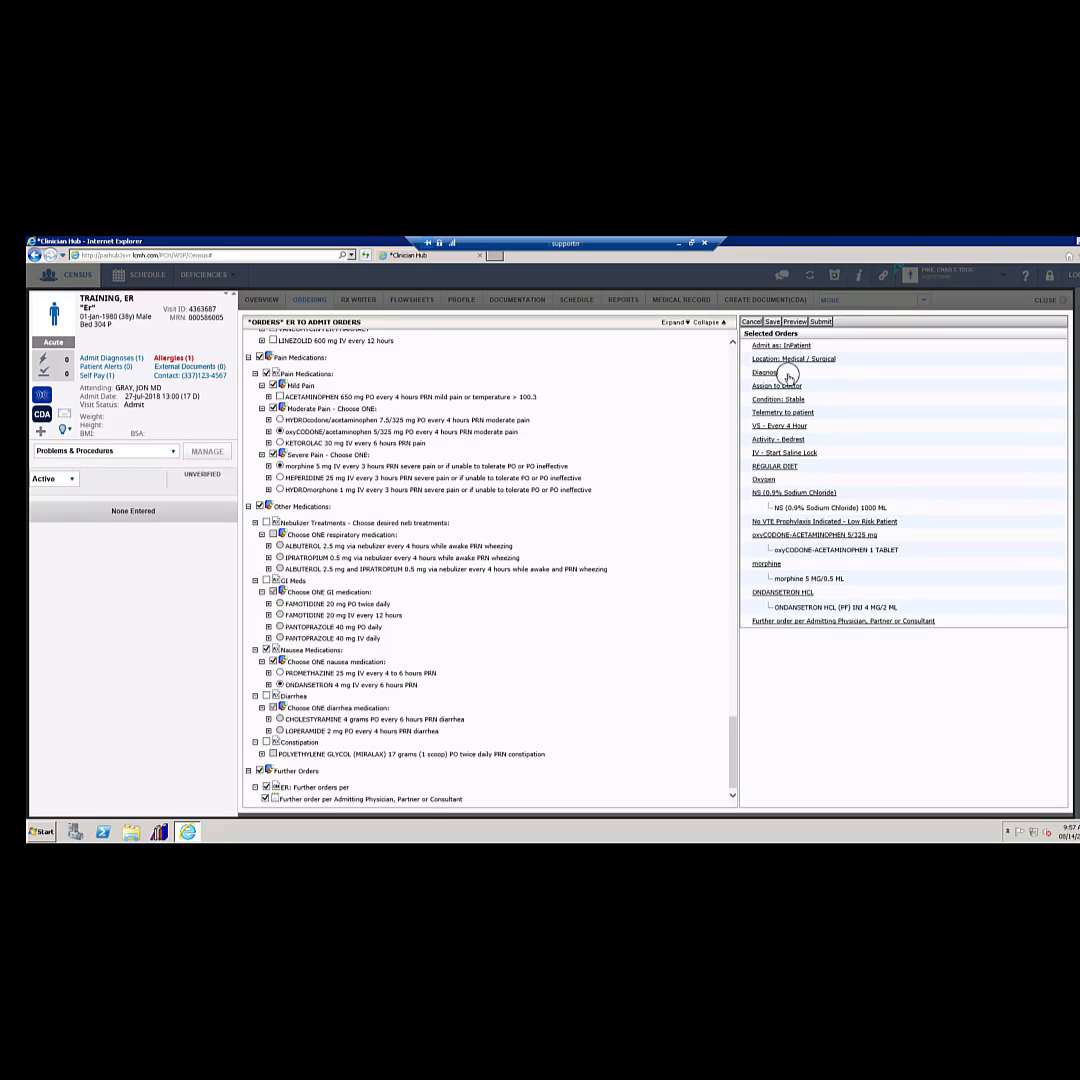
Review the CPOE Orders Report print preview to the bottom, then close it.
{"action": "left_click", "coordinate": [792, 323]}
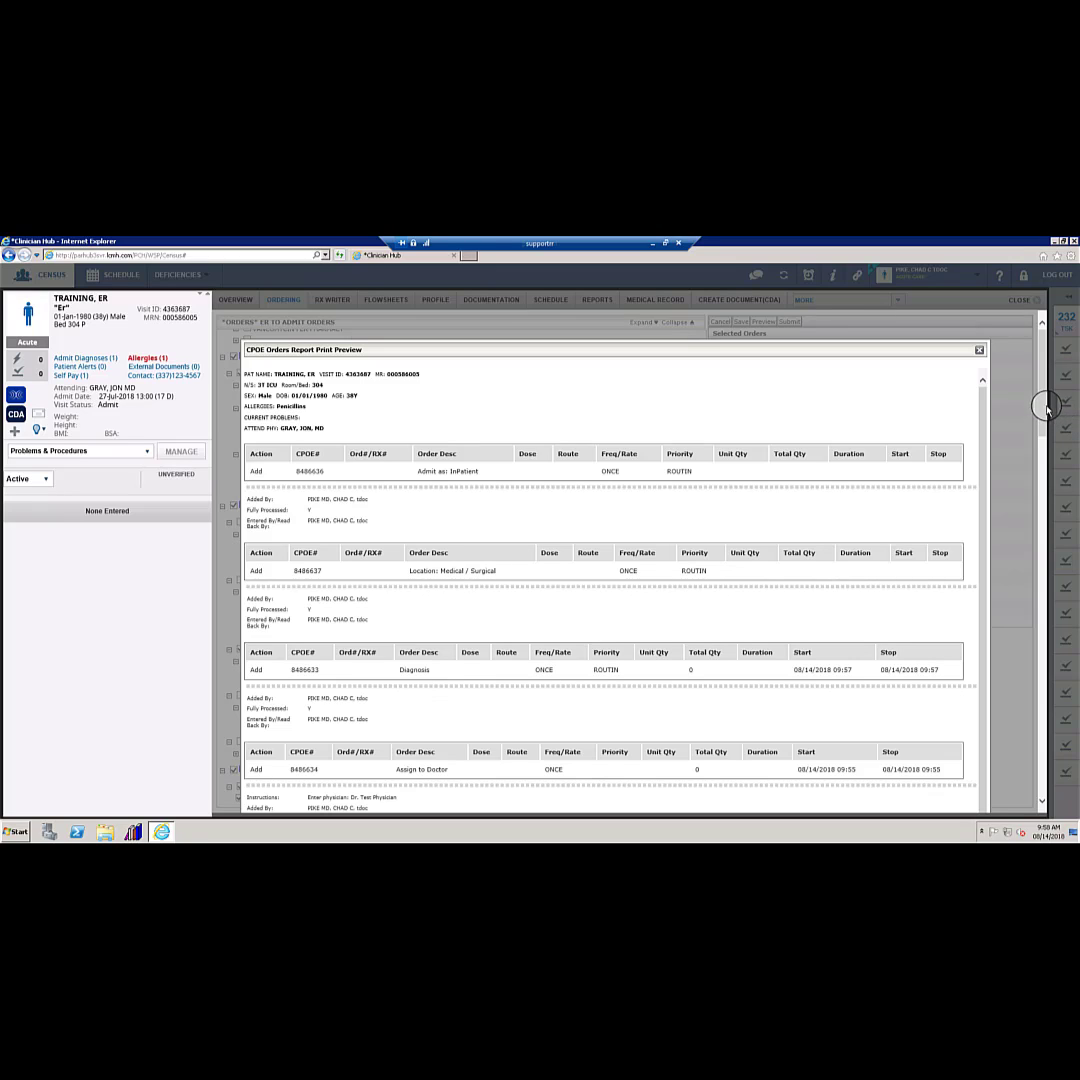
{"action": "left_click_drag", "start_coordinate": [1041, 418], "coordinate": [1041, 562]}
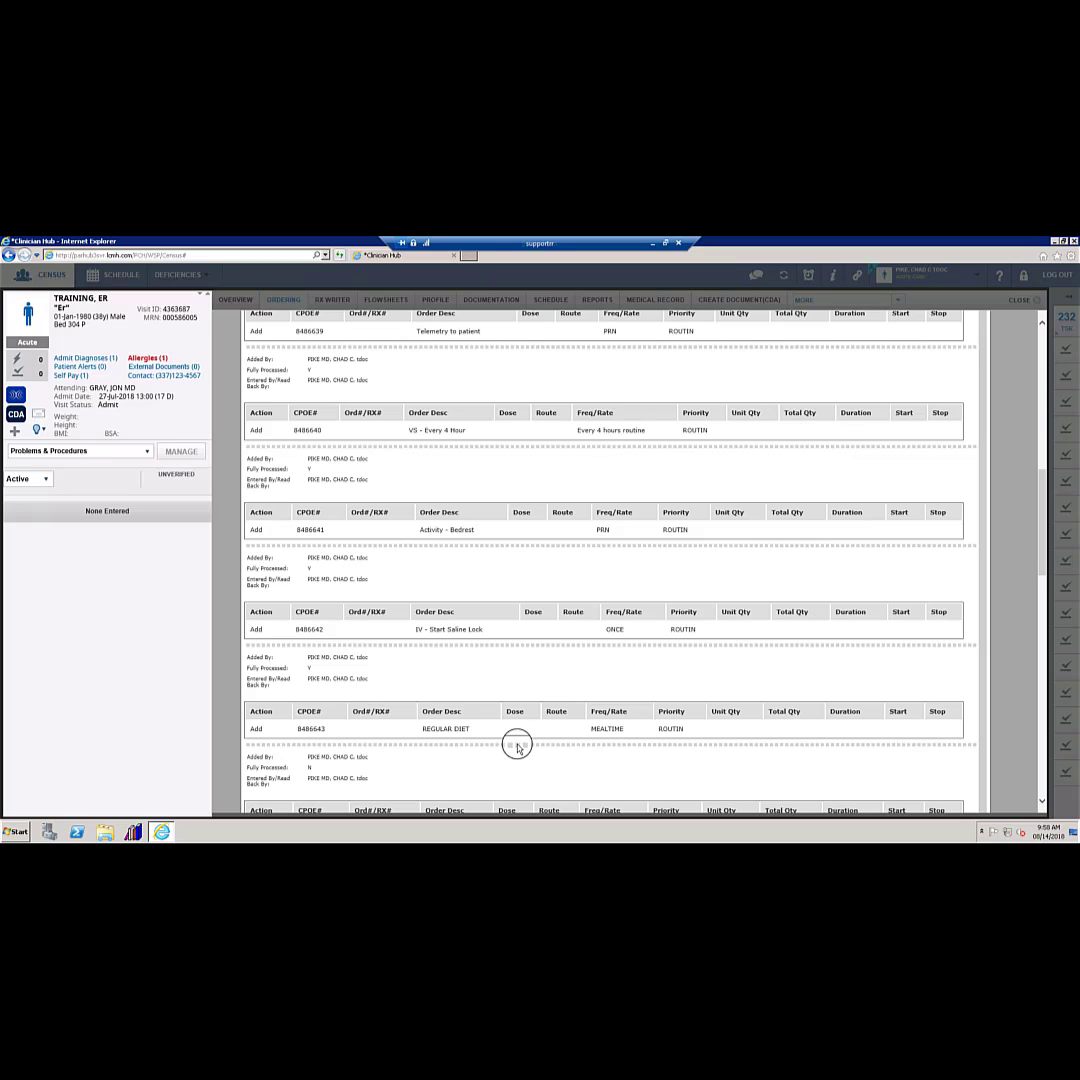
{"action": "scroll", "coordinate": [930, 601], "scroll_direction": "down", "scroll_amount": 1}
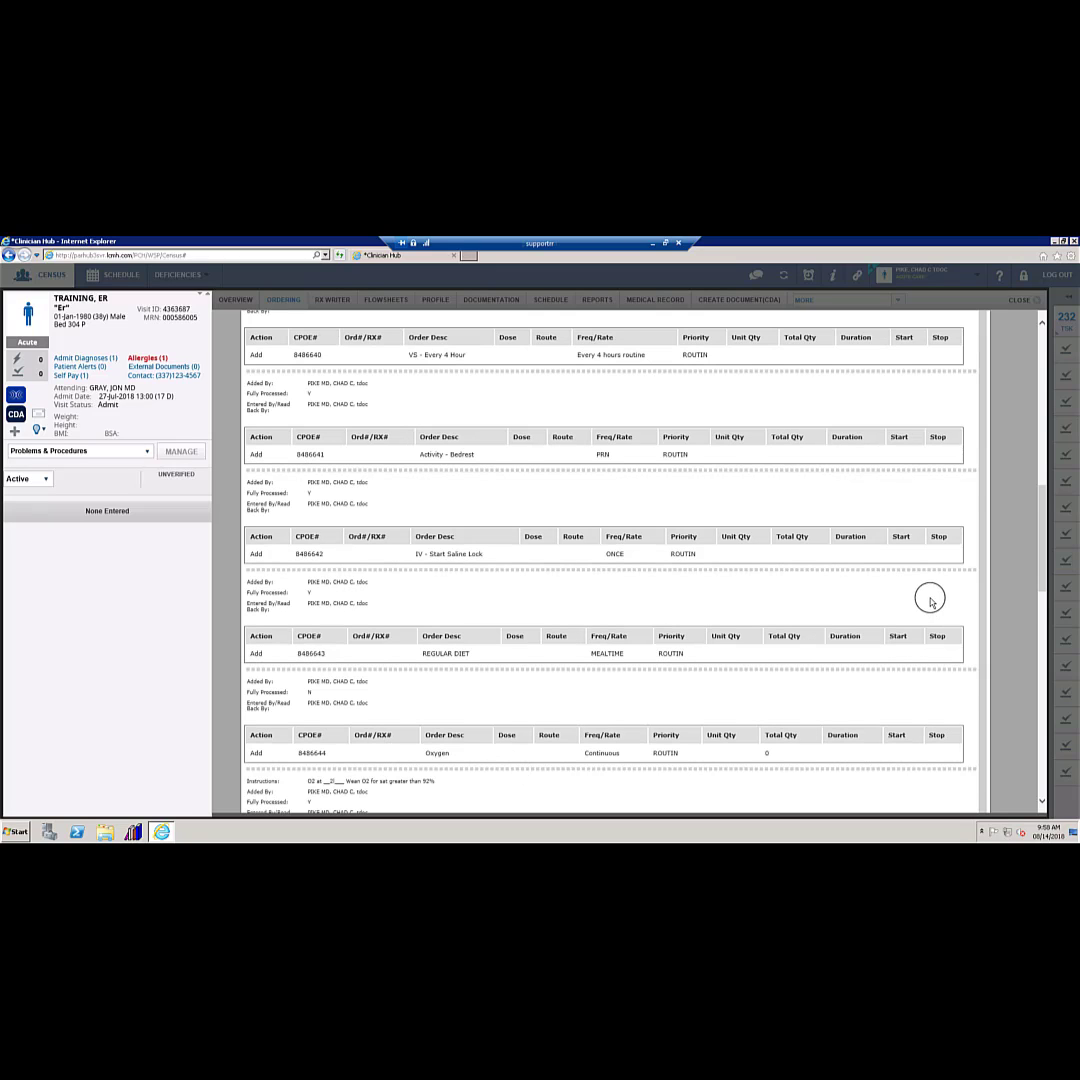
{"action": "scroll", "coordinate": [930, 601], "scroll_direction": "down", "scroll_amount": 1}
{"action": "scroll", "coordinate": [930, 601], "scroll_direction": "down", "scroll_amount": 1}
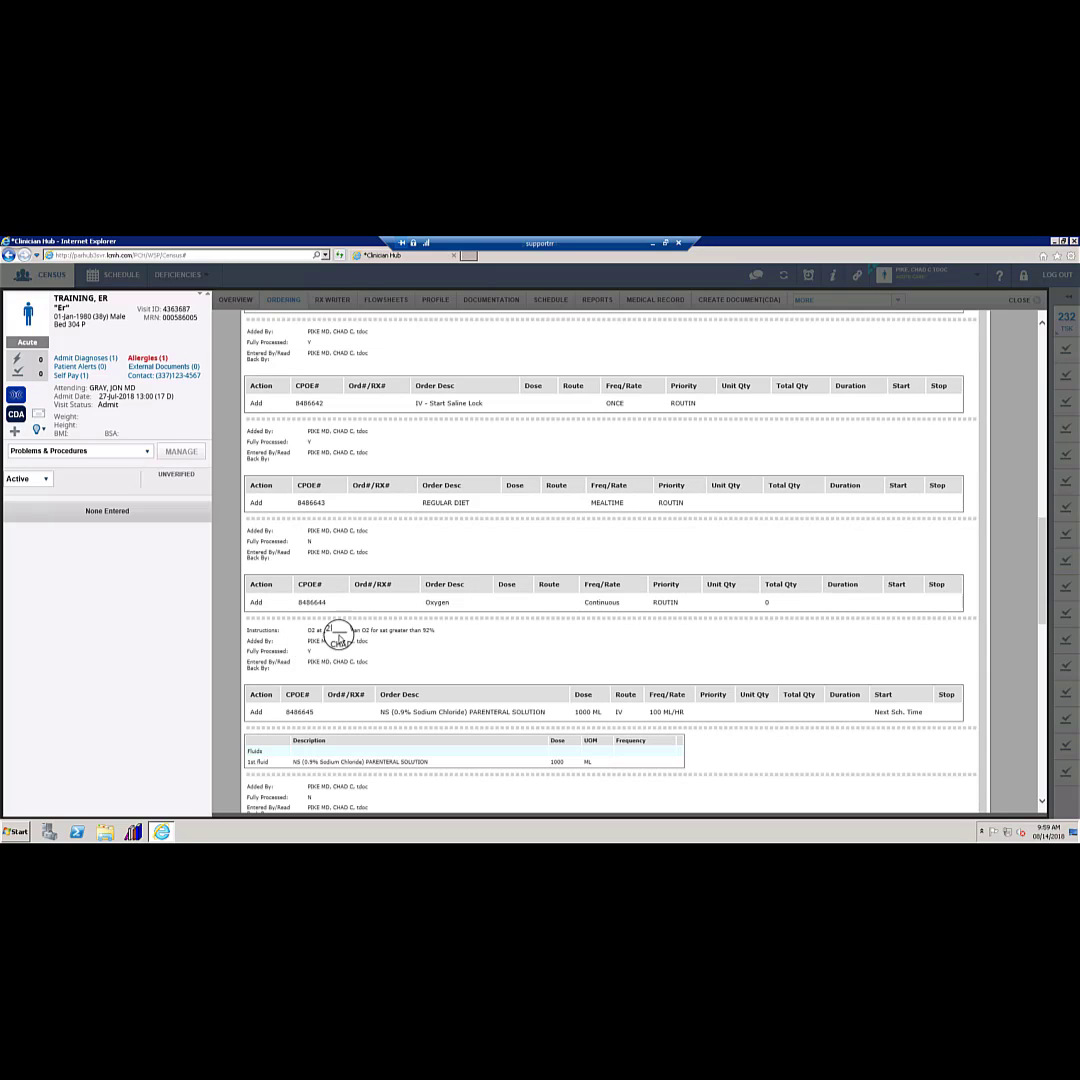
{"action": "scroll", "coordinate": [385, 659], "scroll_direction": "down", "scroll_amount": 1}
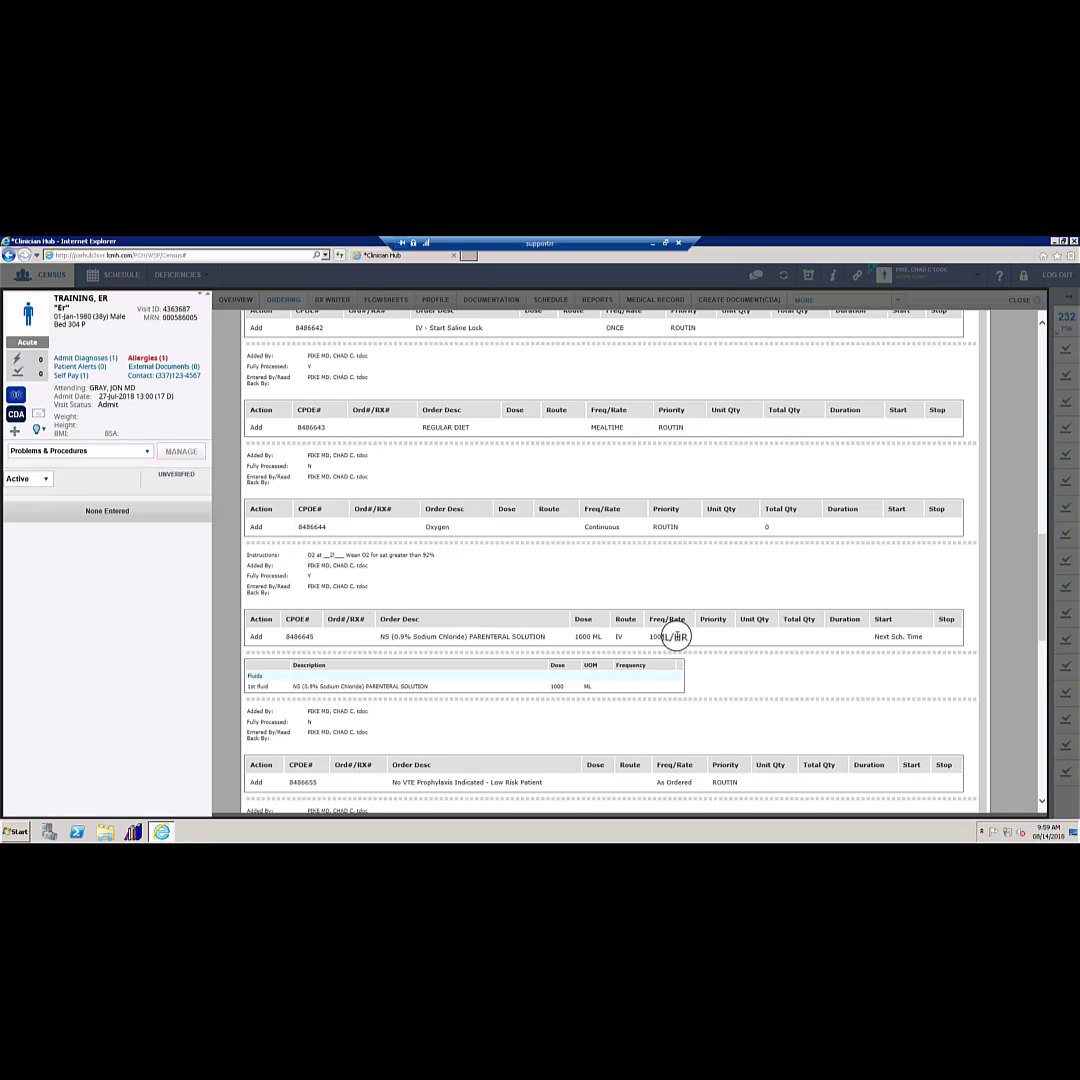
{"action": "scroll", "coordinate": [676, 636], "scroll_direction": "down", "scroll_amount": 3}
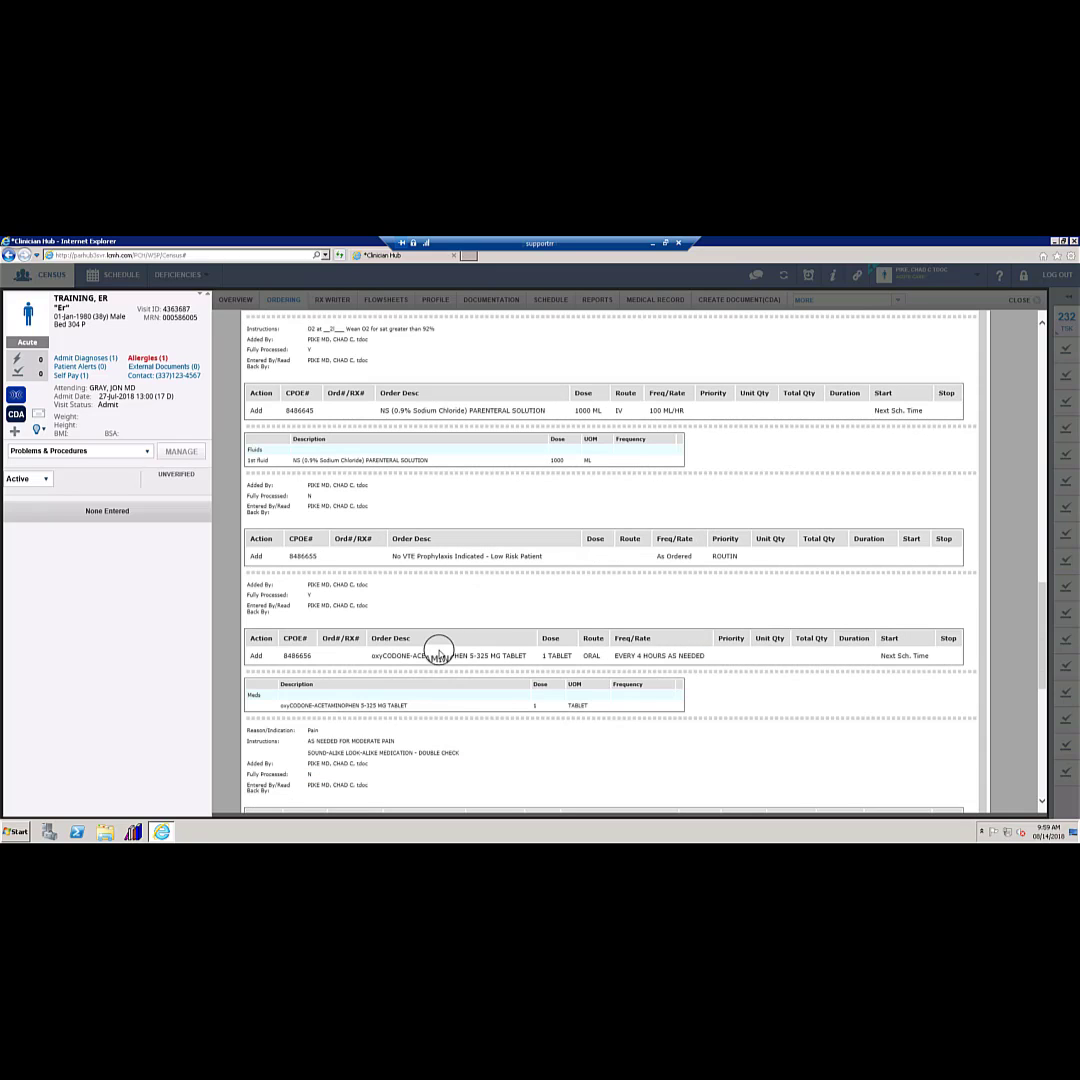
{"action": "scroll", "coordinate": [438, 652], "scroll_direction": "down", "scroll_amount": 2}
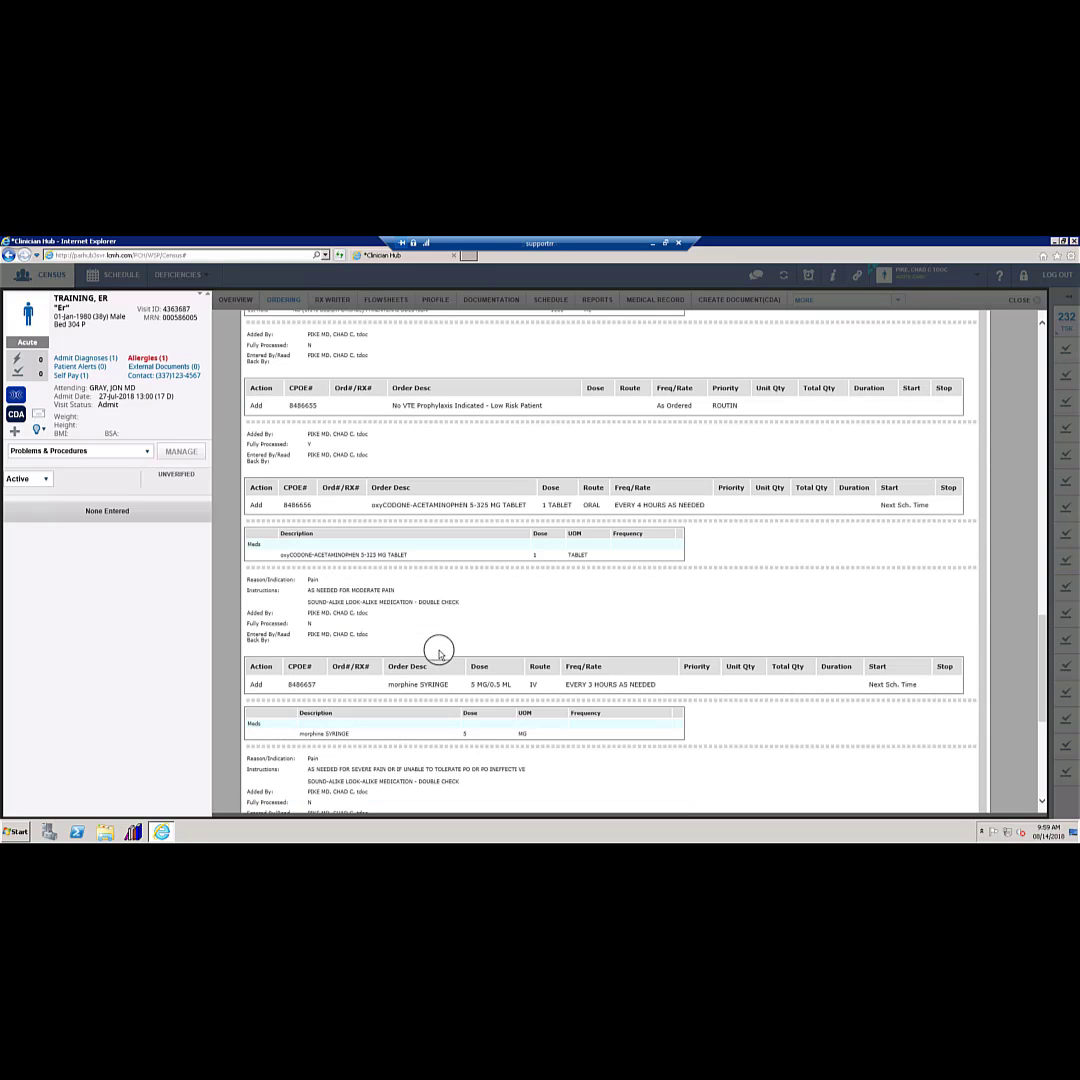
{"action": "scroll", "coordinate": [438, 652], "scroll_direction": "down", "scroll_amount": 3}
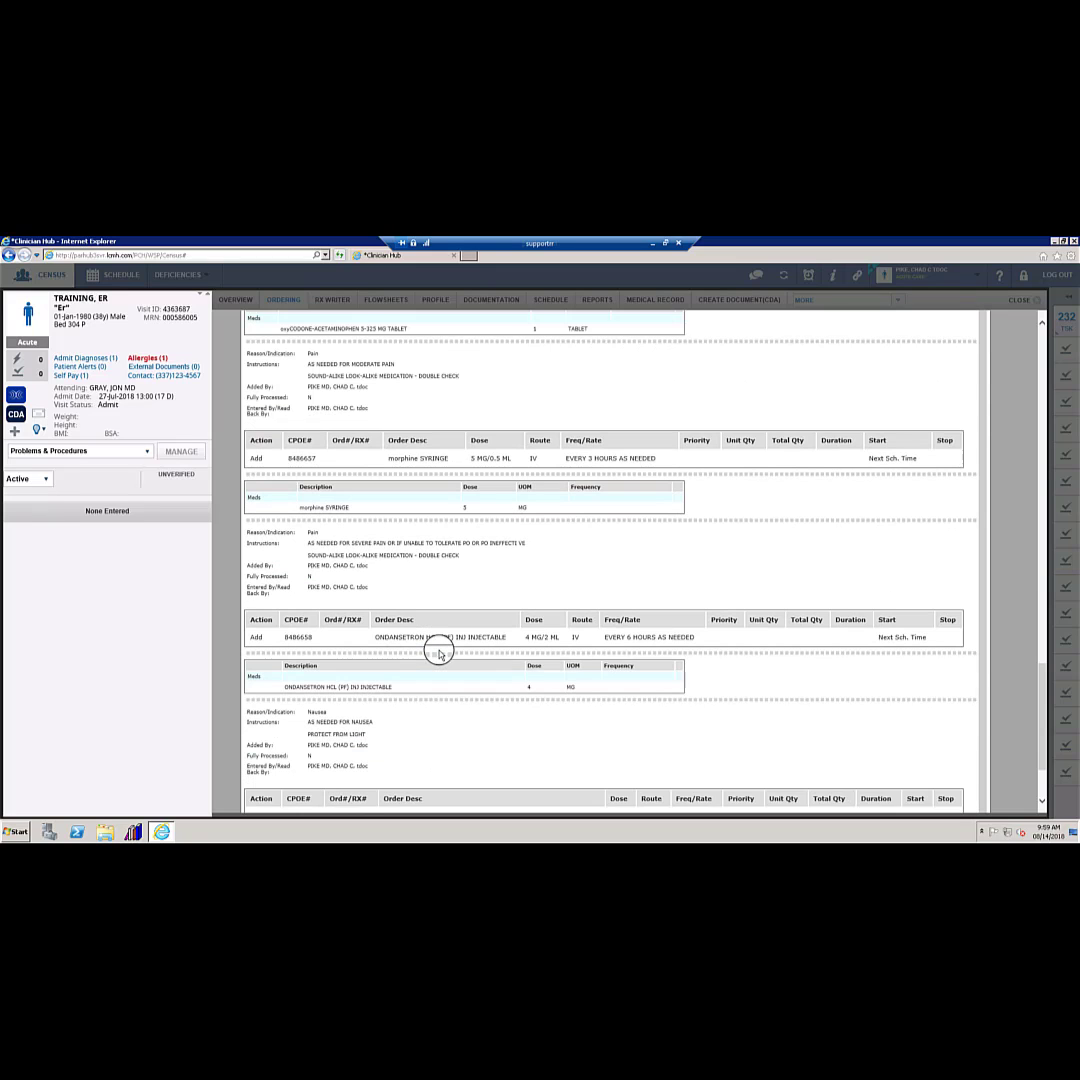
{"action": "scroll", "coordinate": [438, 652], "scroll_direction": "down", "scroll_amount": 1}
{"action": "scroll", "coordinate": [438, 652], "scroll_direction": "down", "scroll_amount": 1}
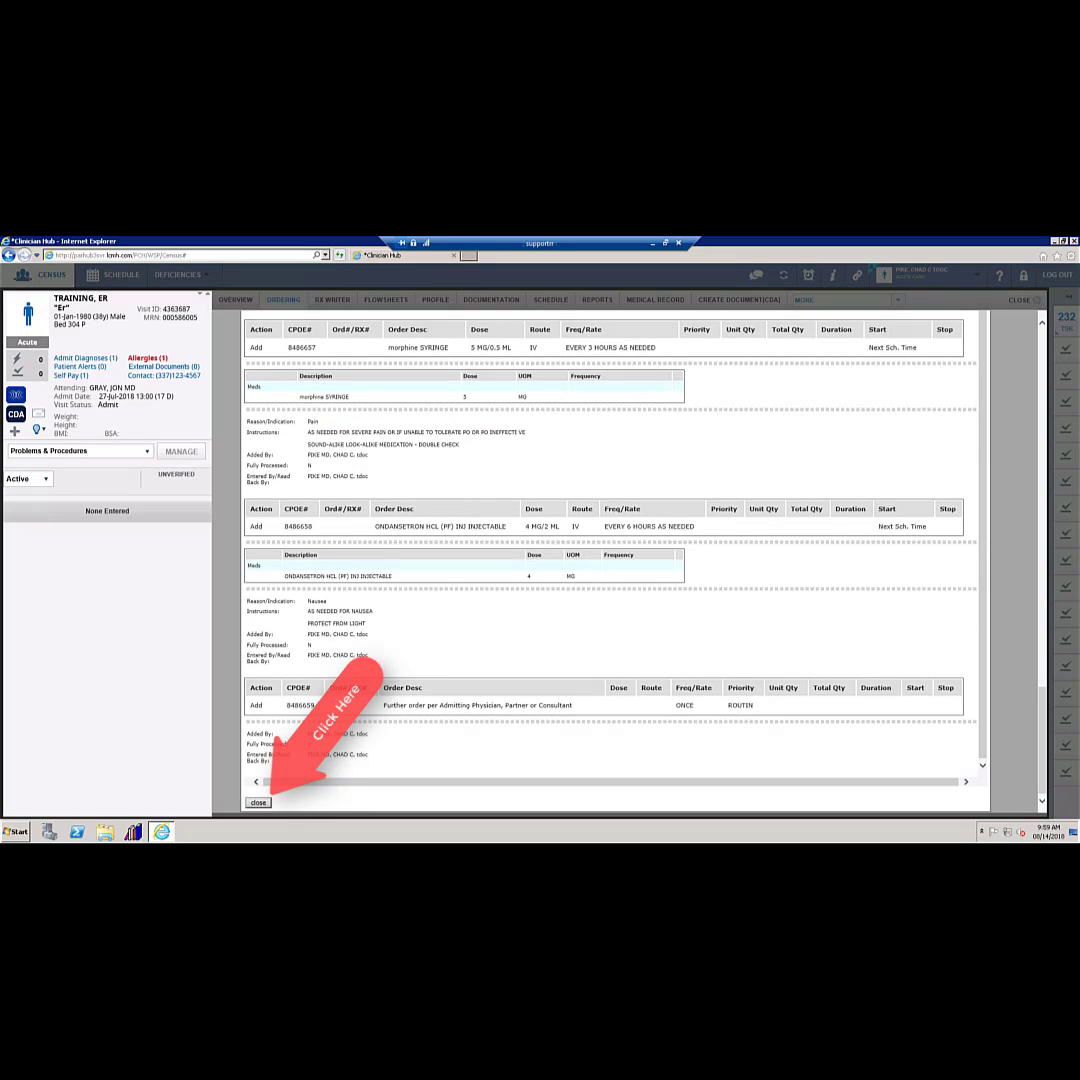
{"action": "left_click", "coordinate": [258, 802]}
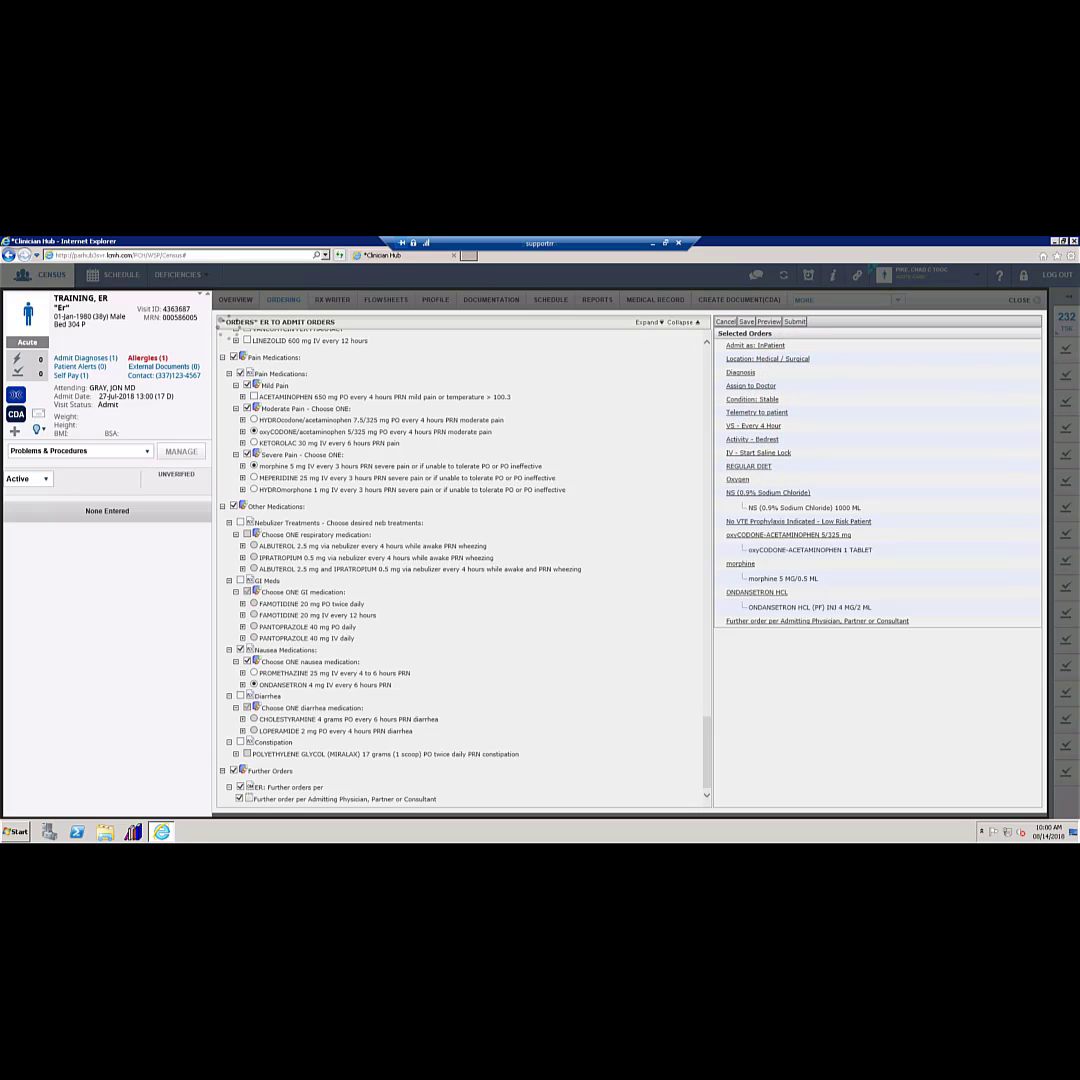
Submit the completed ER to Admit order set.
{"action": "left_click", "coordinate": [746, 321]}
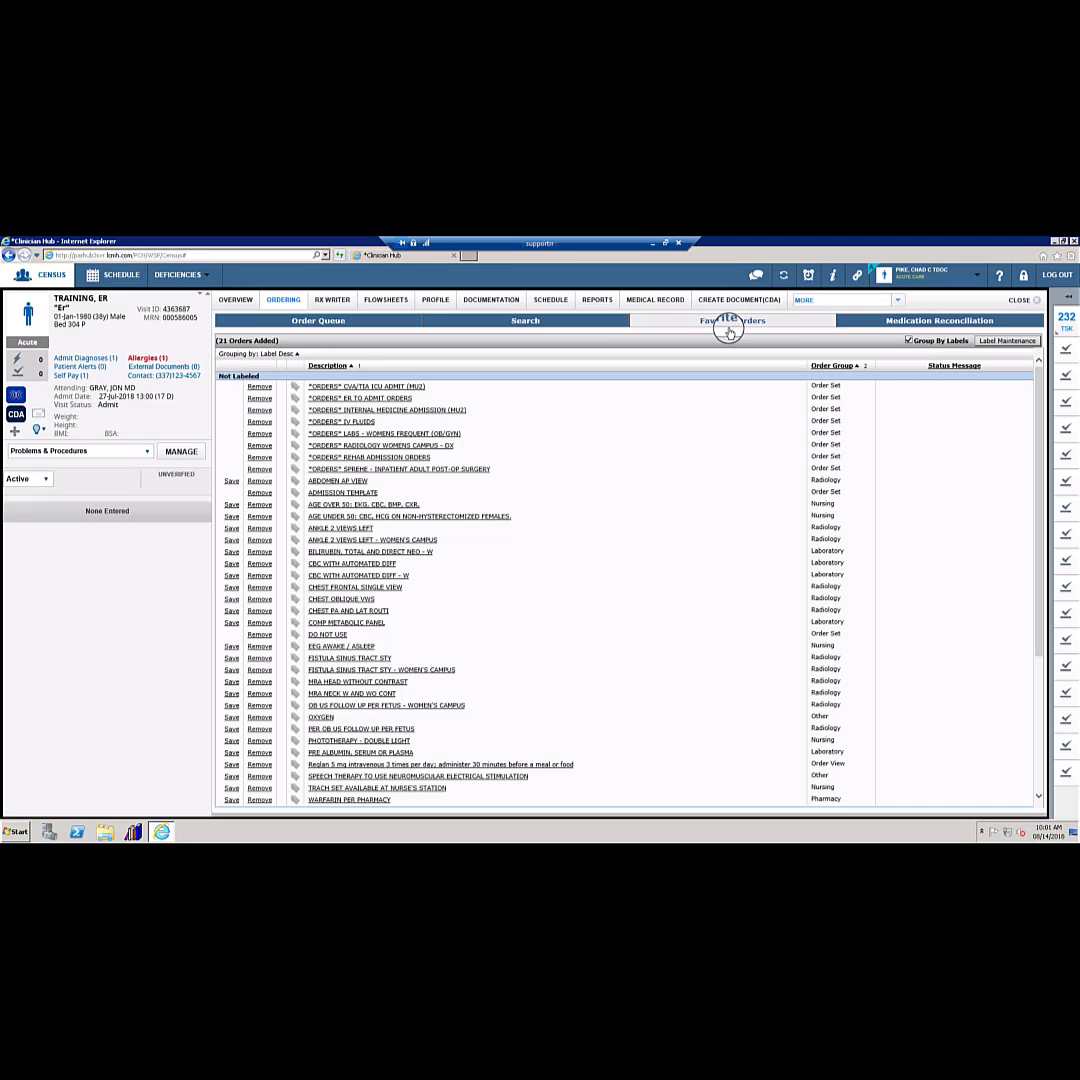
Switch to the Order Queue.
{"action": "left_click", "coordinate": [320, 322]}
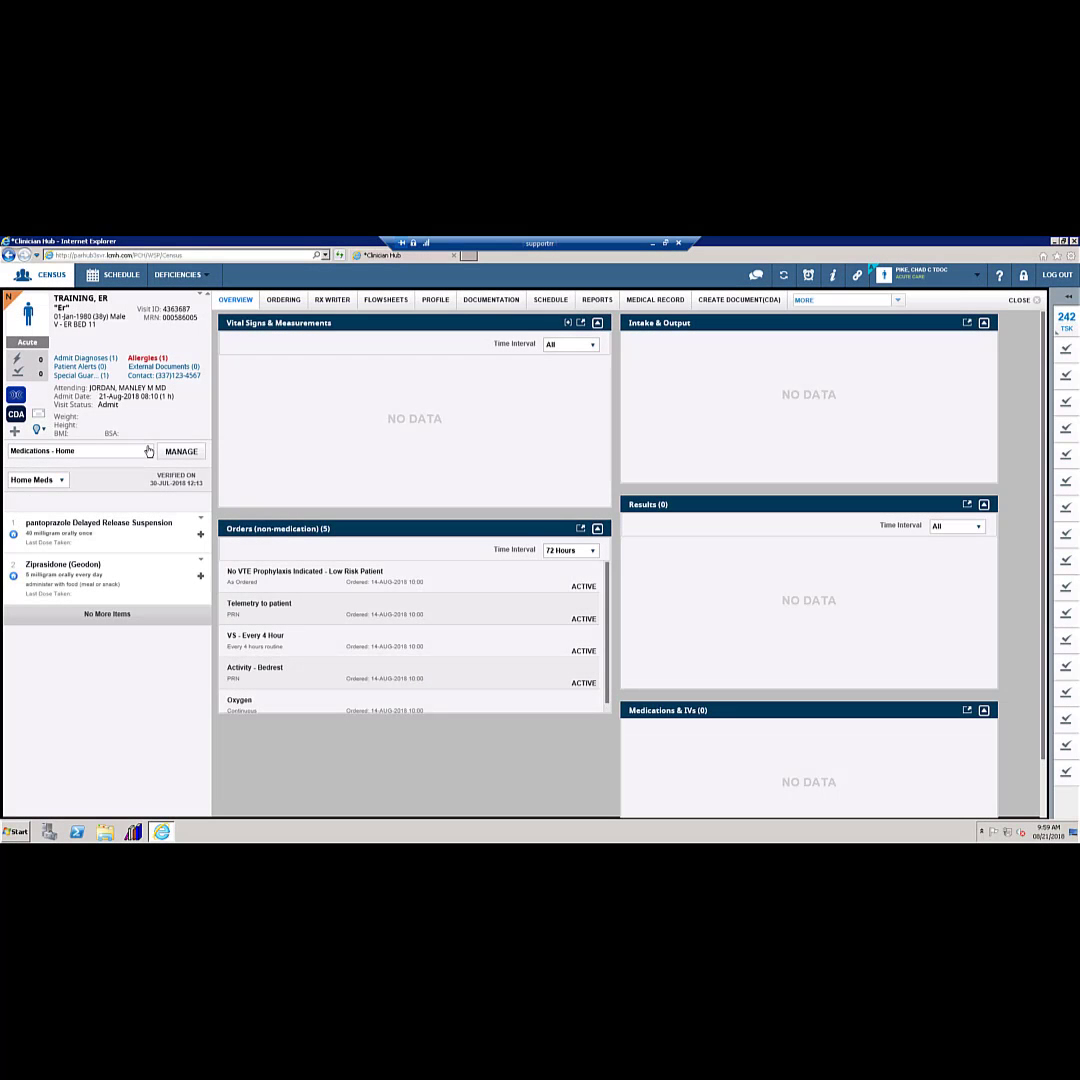
Show Problems & Procedures in the side panel and open Manage Problems.
{"action": "left_click", "coordinate": [145, 453]}
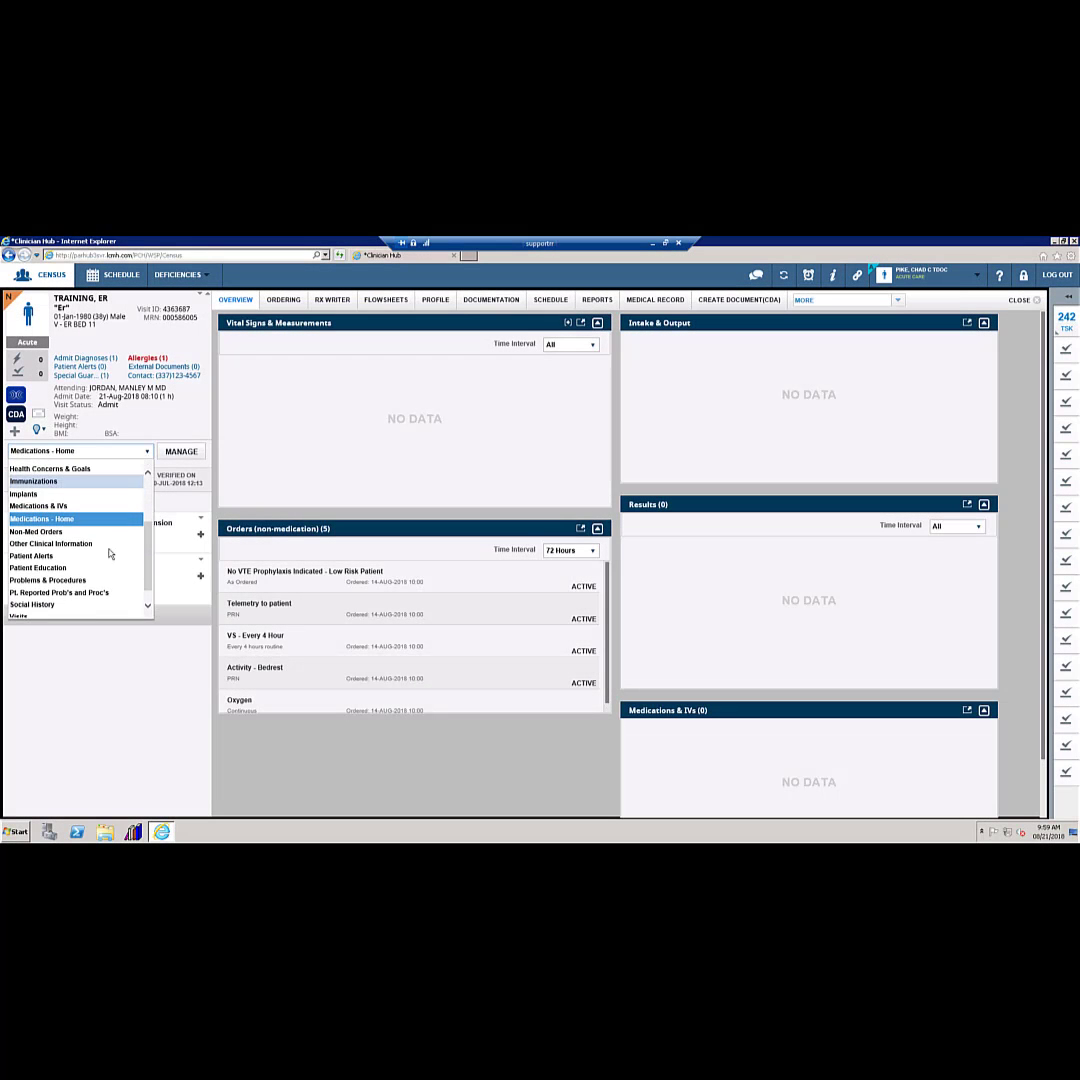
{"action": "left_click", "coordinate": [89, 580]}
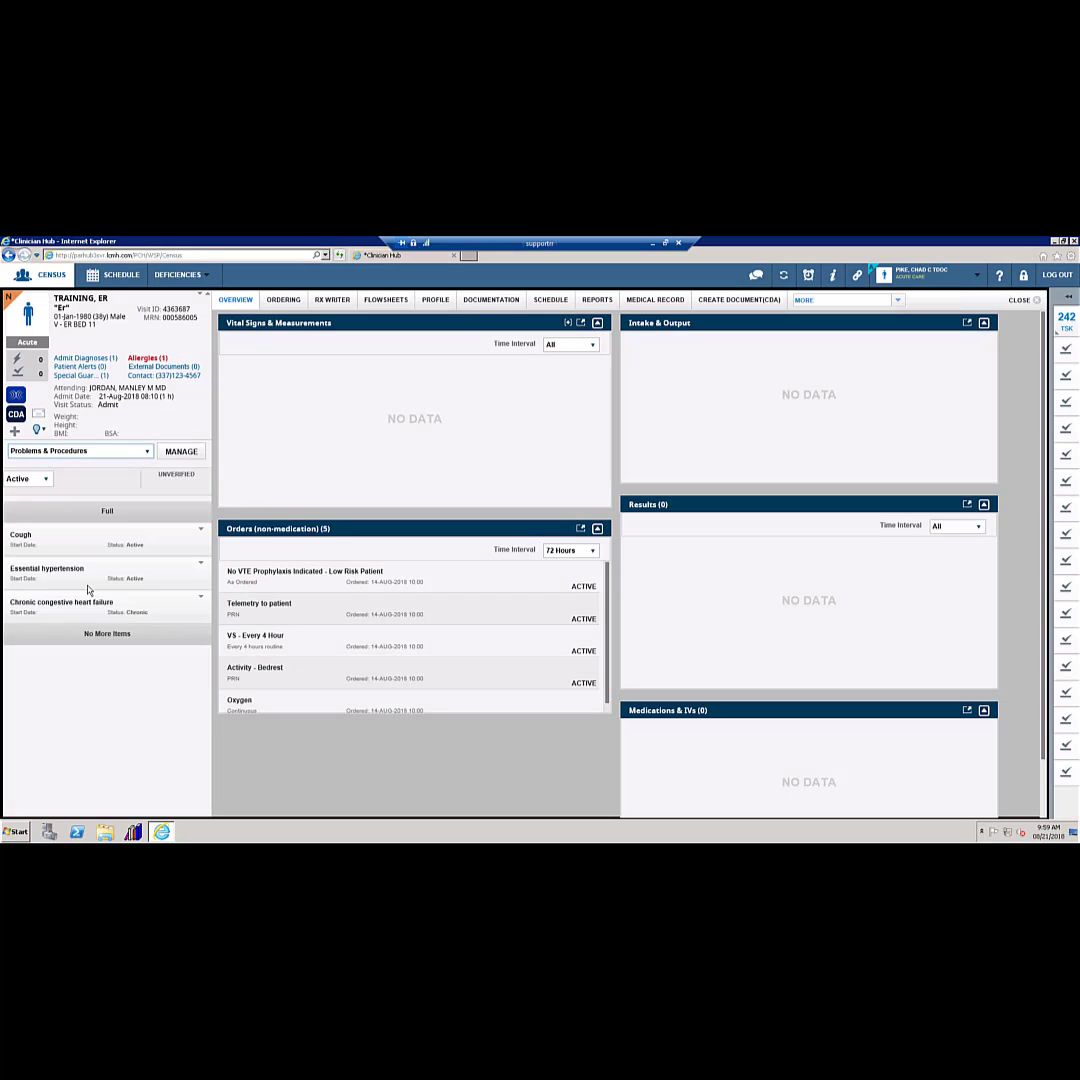
{"action": "left_click", "coordinate": [179, 459]}
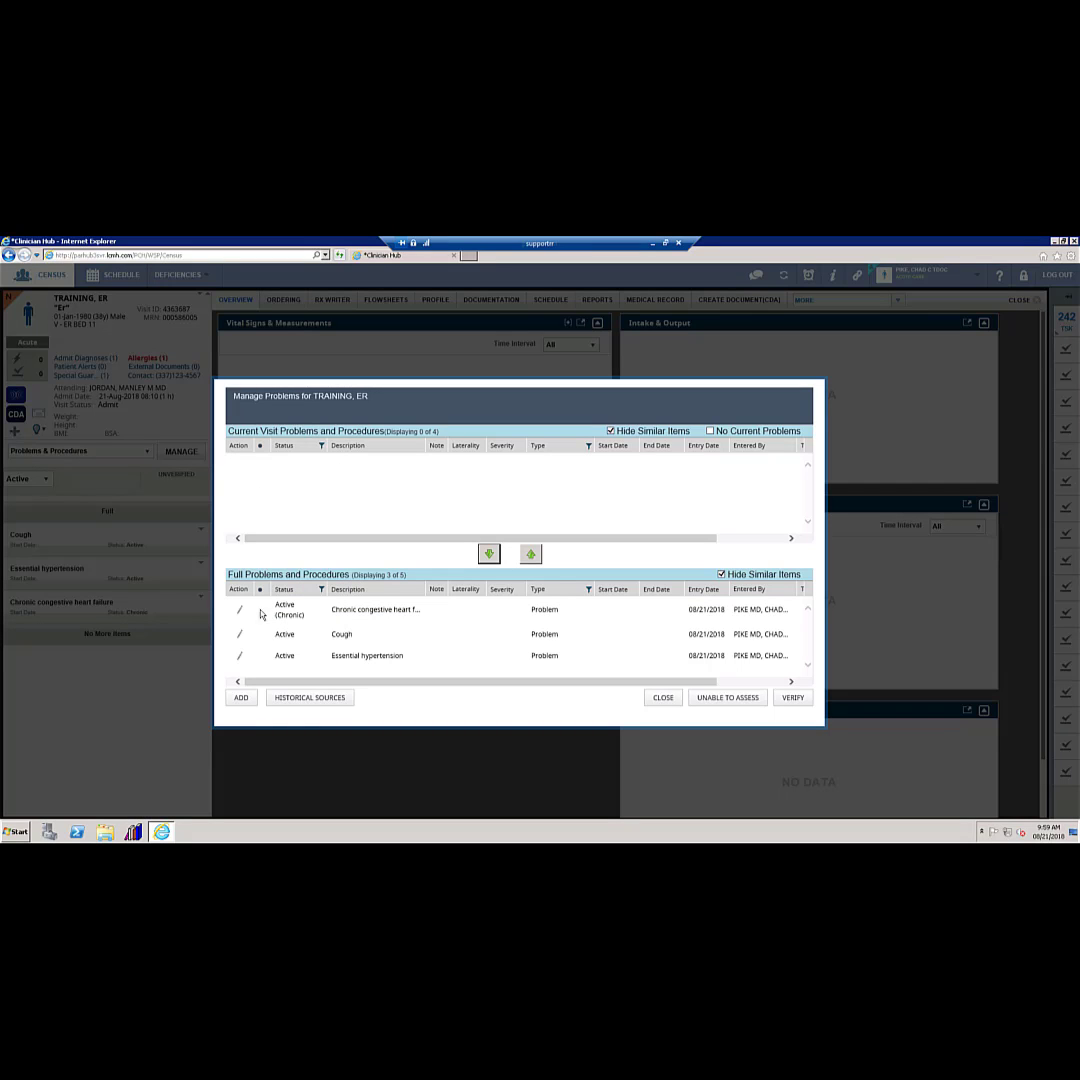
Add a new problem by searching 'chest pain' and choosing CHEST PAIN, UNSPECIFIED (R07.9).
{"action": "left_click", "coordinate": [241, 699]}
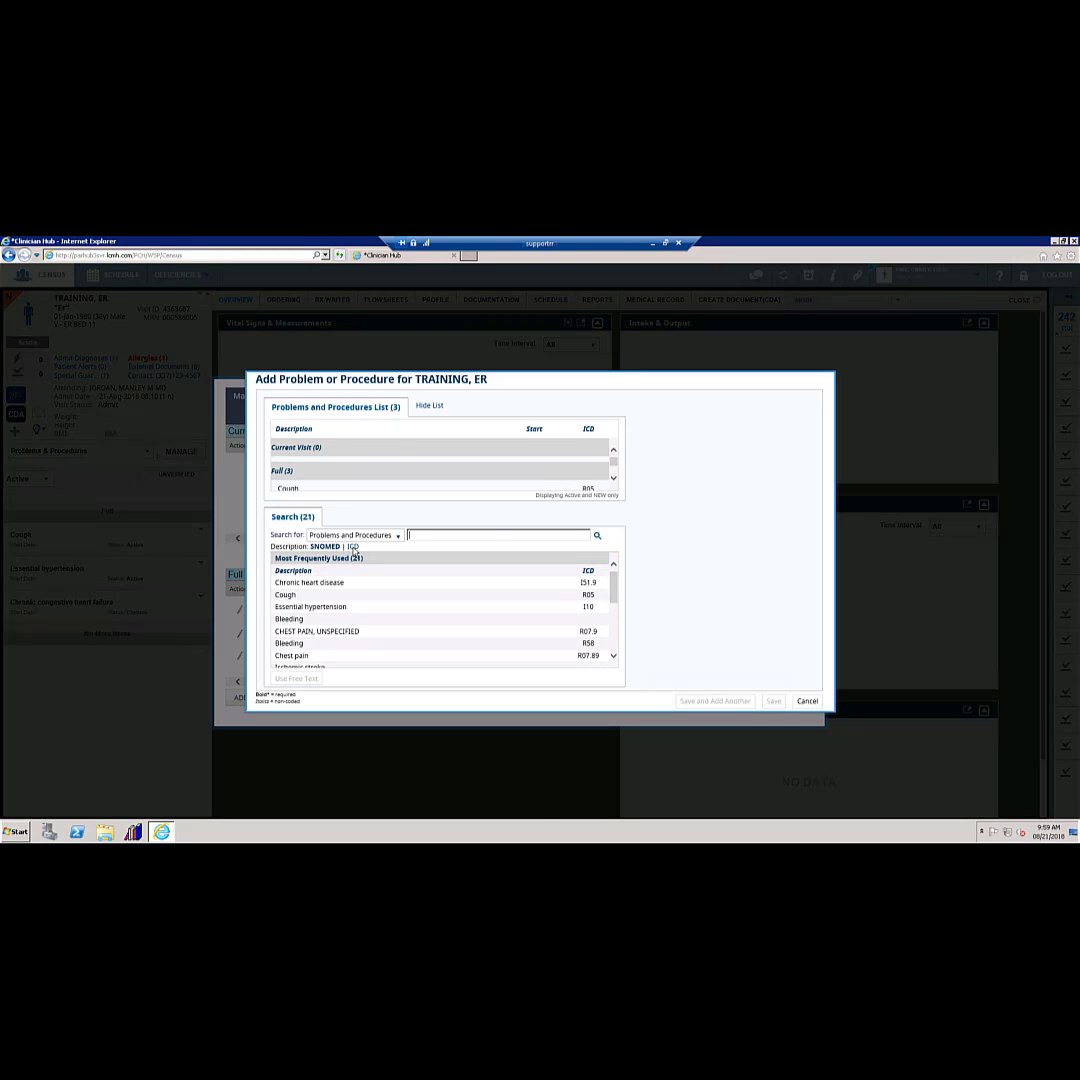
{"action": "left_click", "coordinate": [477, 534]}
{"action": "type", "text": "ch"}
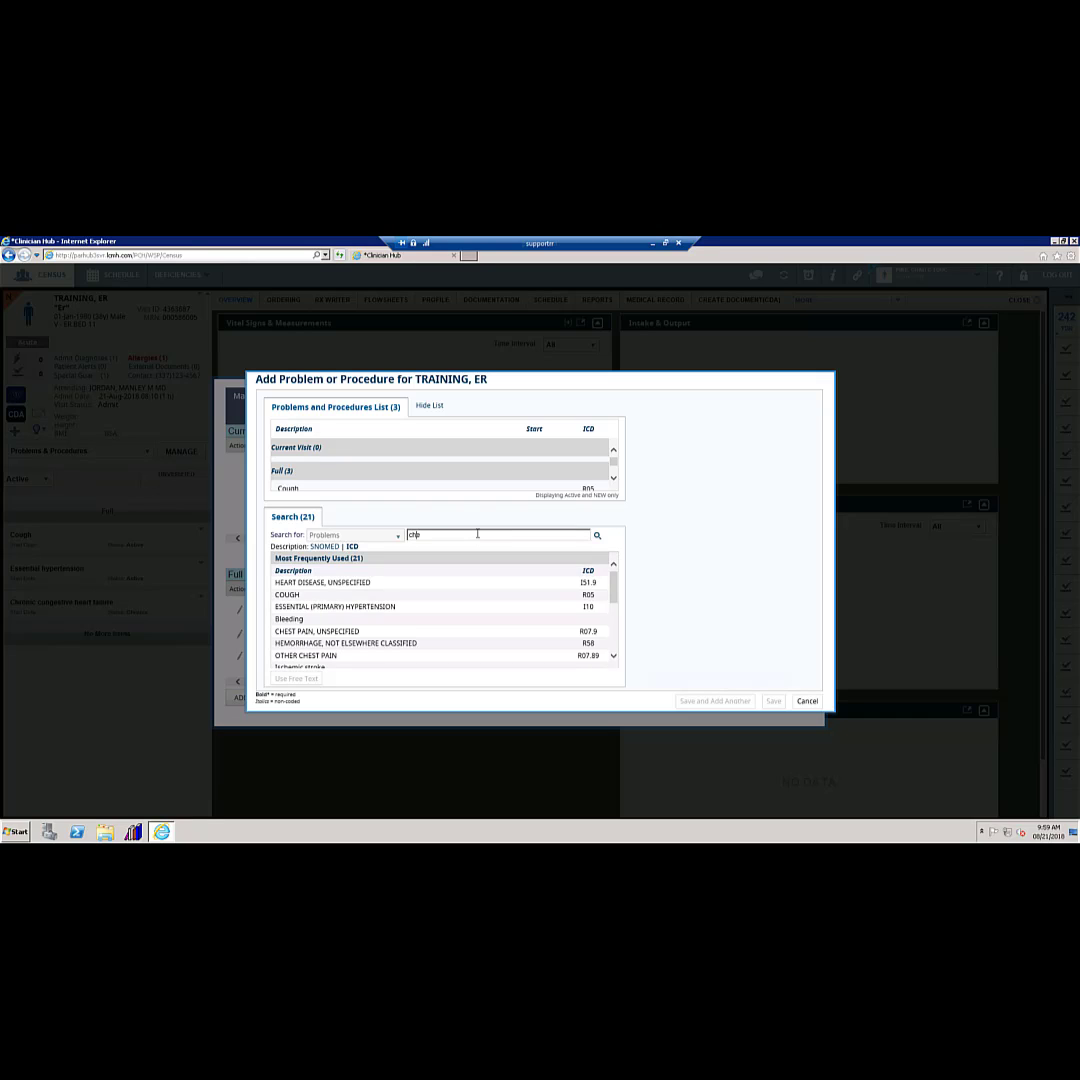
{"action": "type", "text": "est pain"}
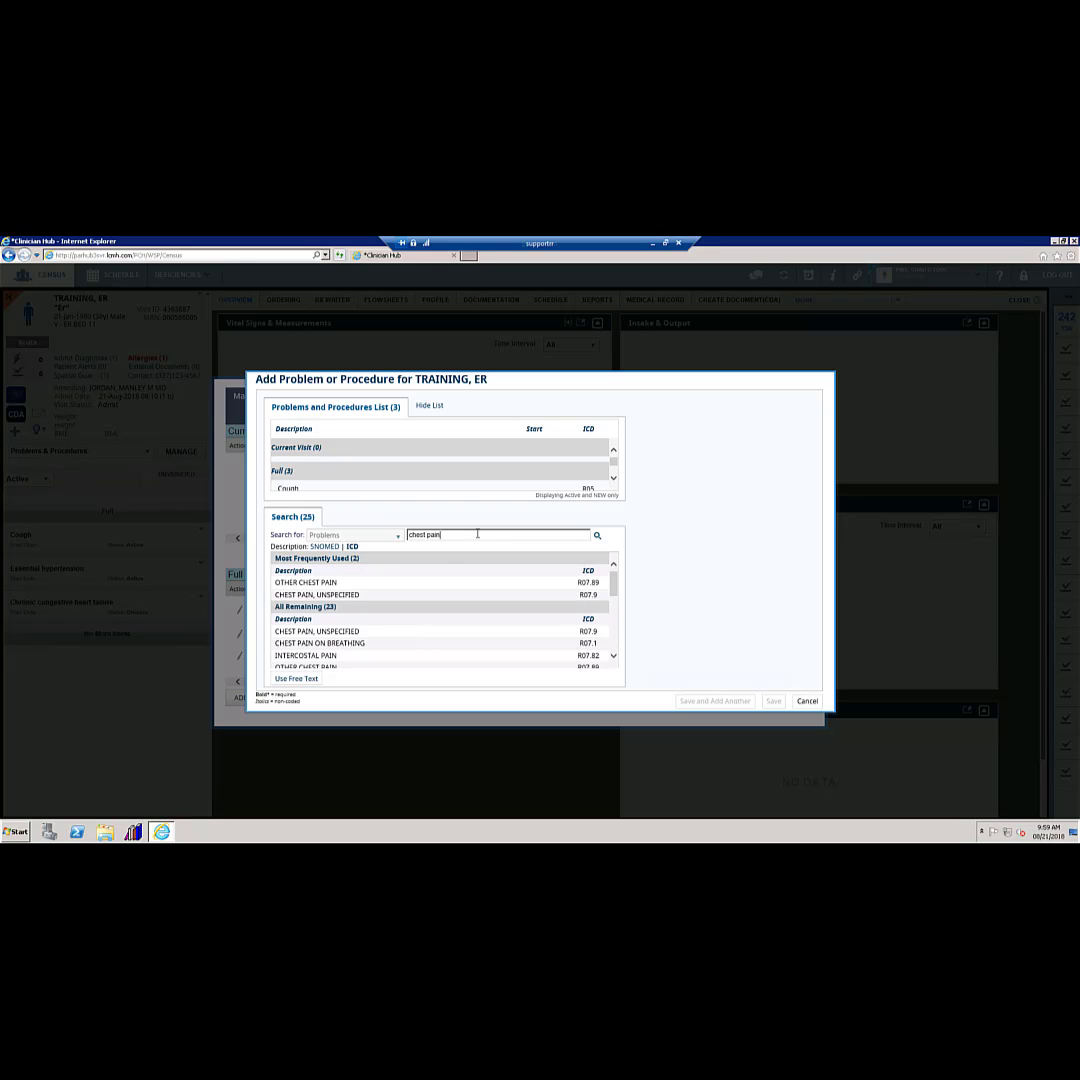
{"action": "left_click", "coordinate": [335, 595]}
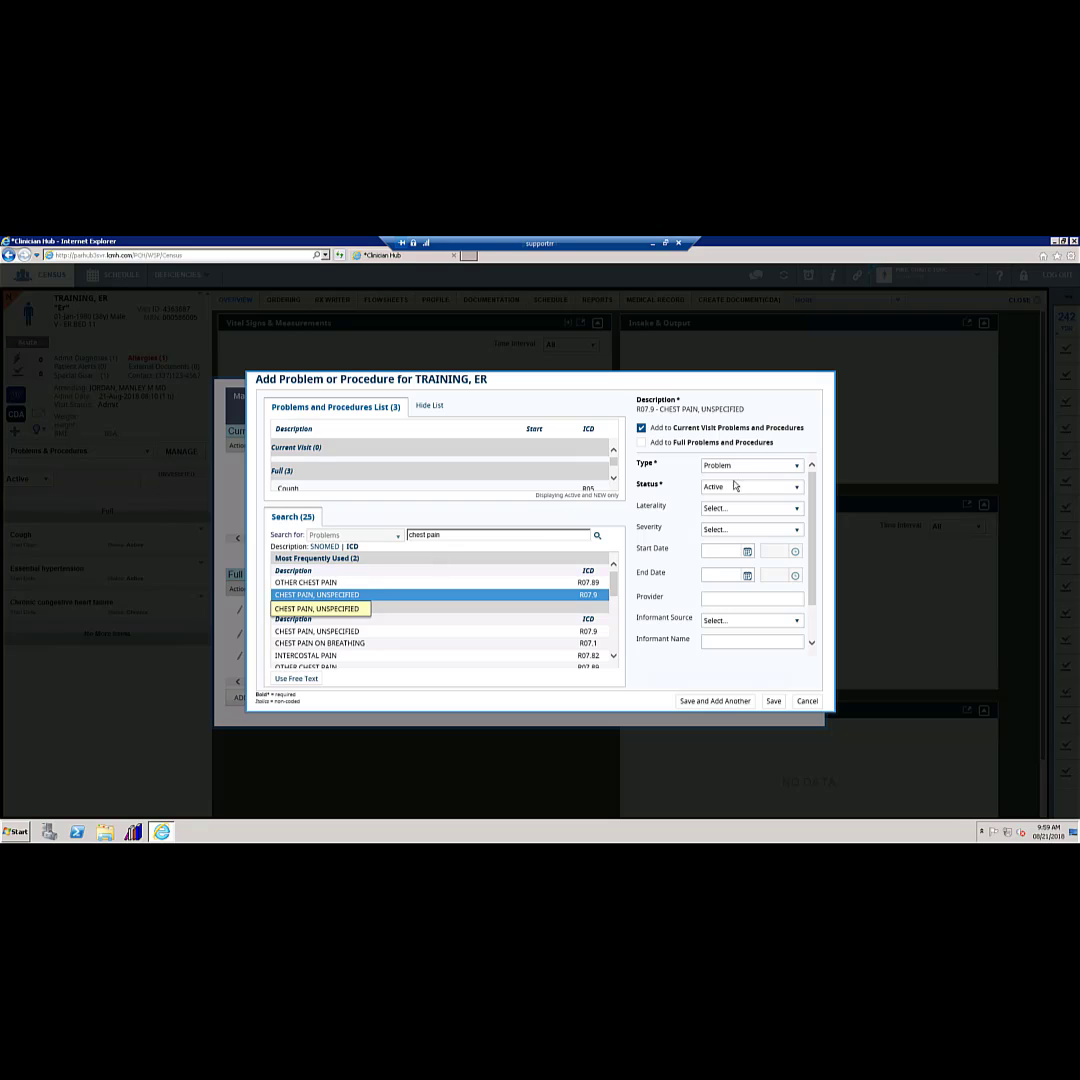
Set start date 08/21/2018 and informant source Patient, then save the problem.
{"action": "left_click", "coordinate": [748, 552]}
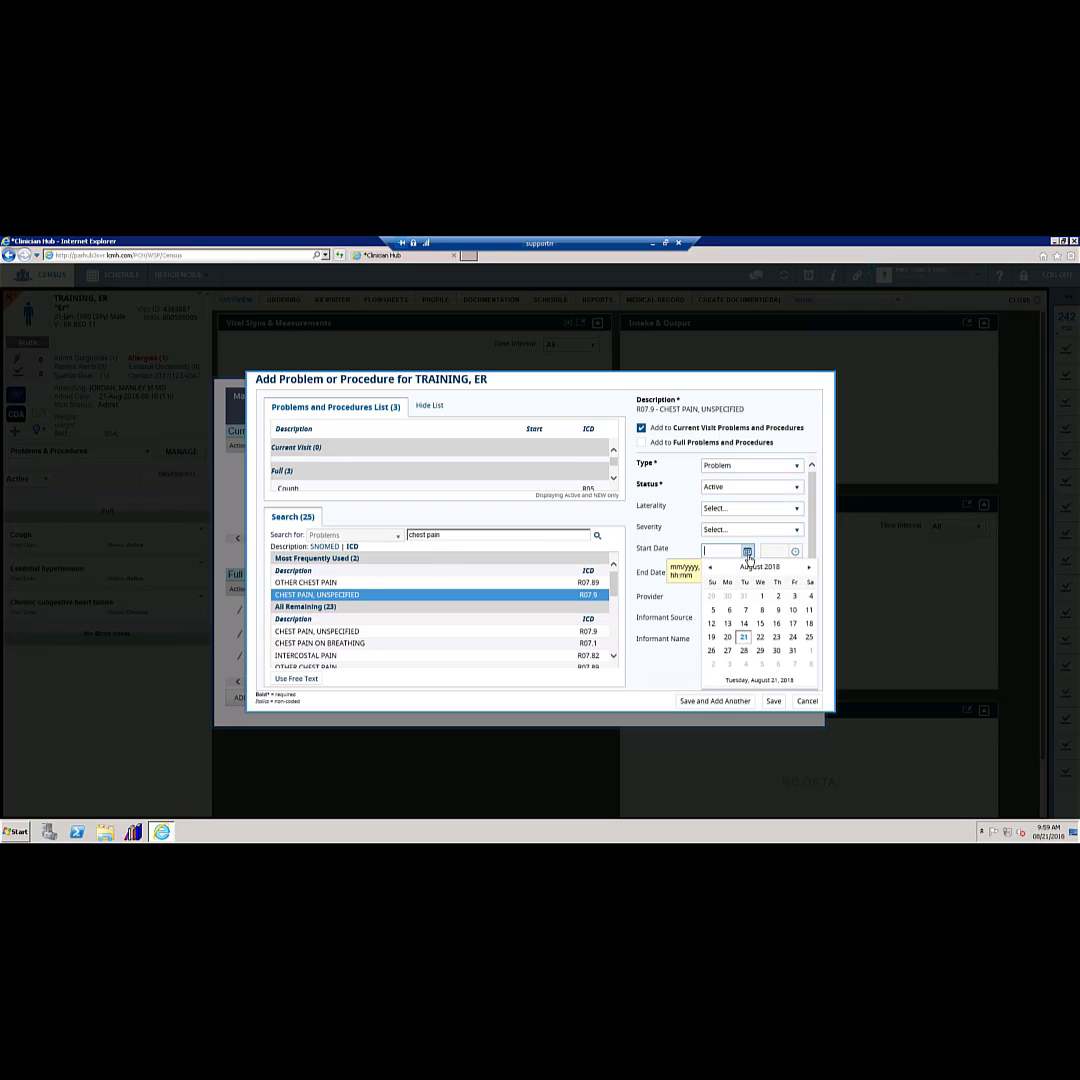
{"action": "left_click", "coordinate": [744, 639]}
{"action": "left_click", "coordinate": [795, 622]}
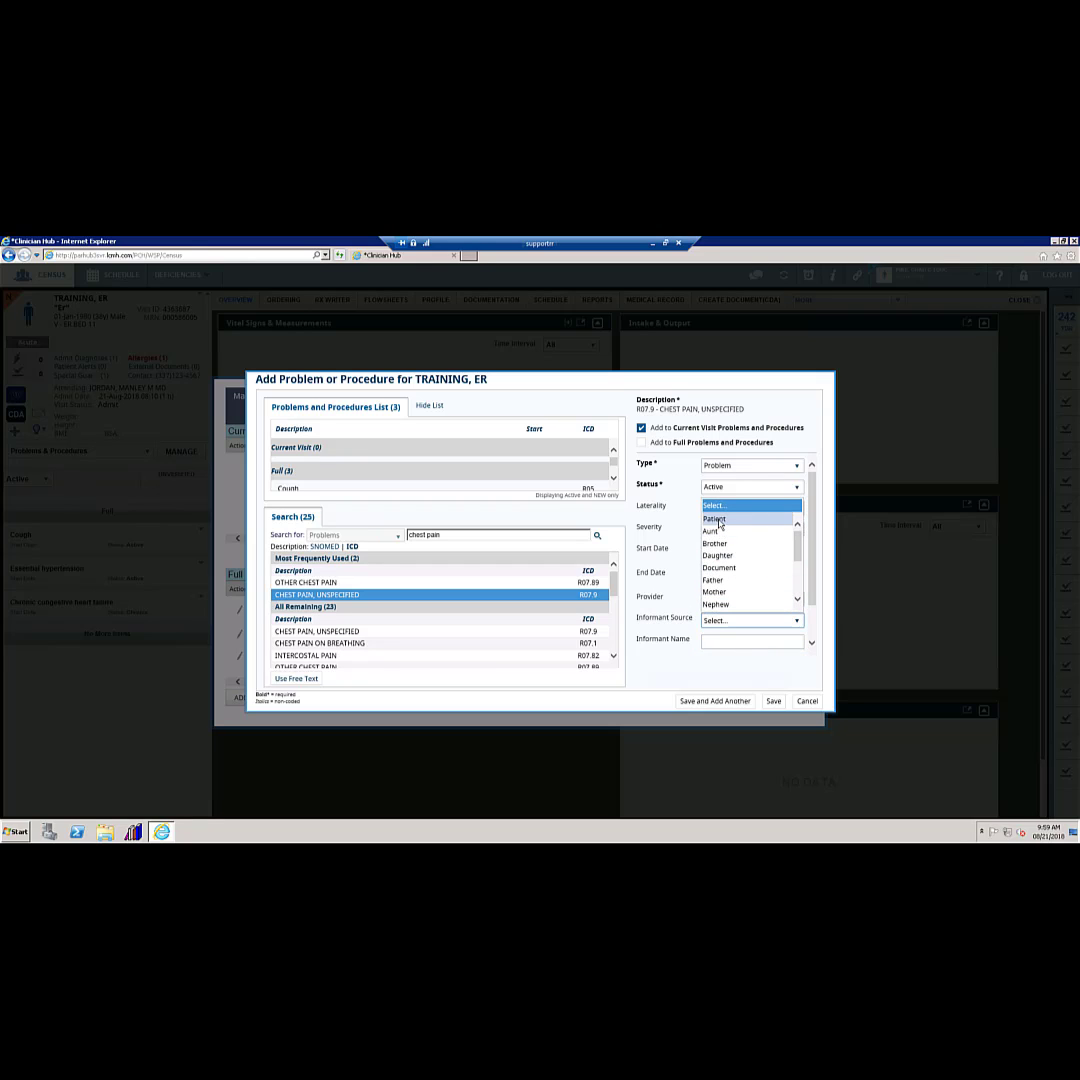
{"action": "left_click", "coordinate": [715, 519]}
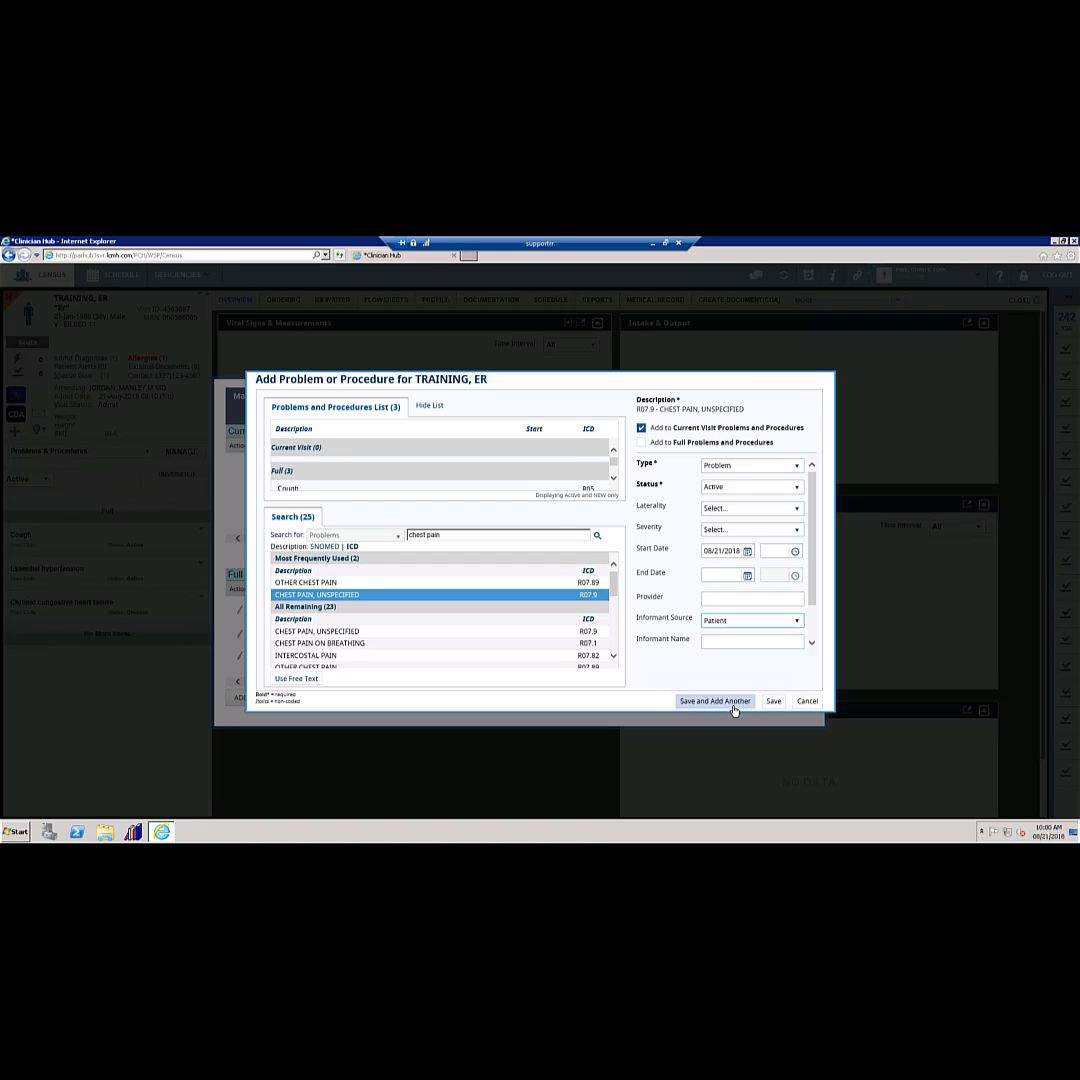
{"action": "left_click", "coordinate": [774, 701]}
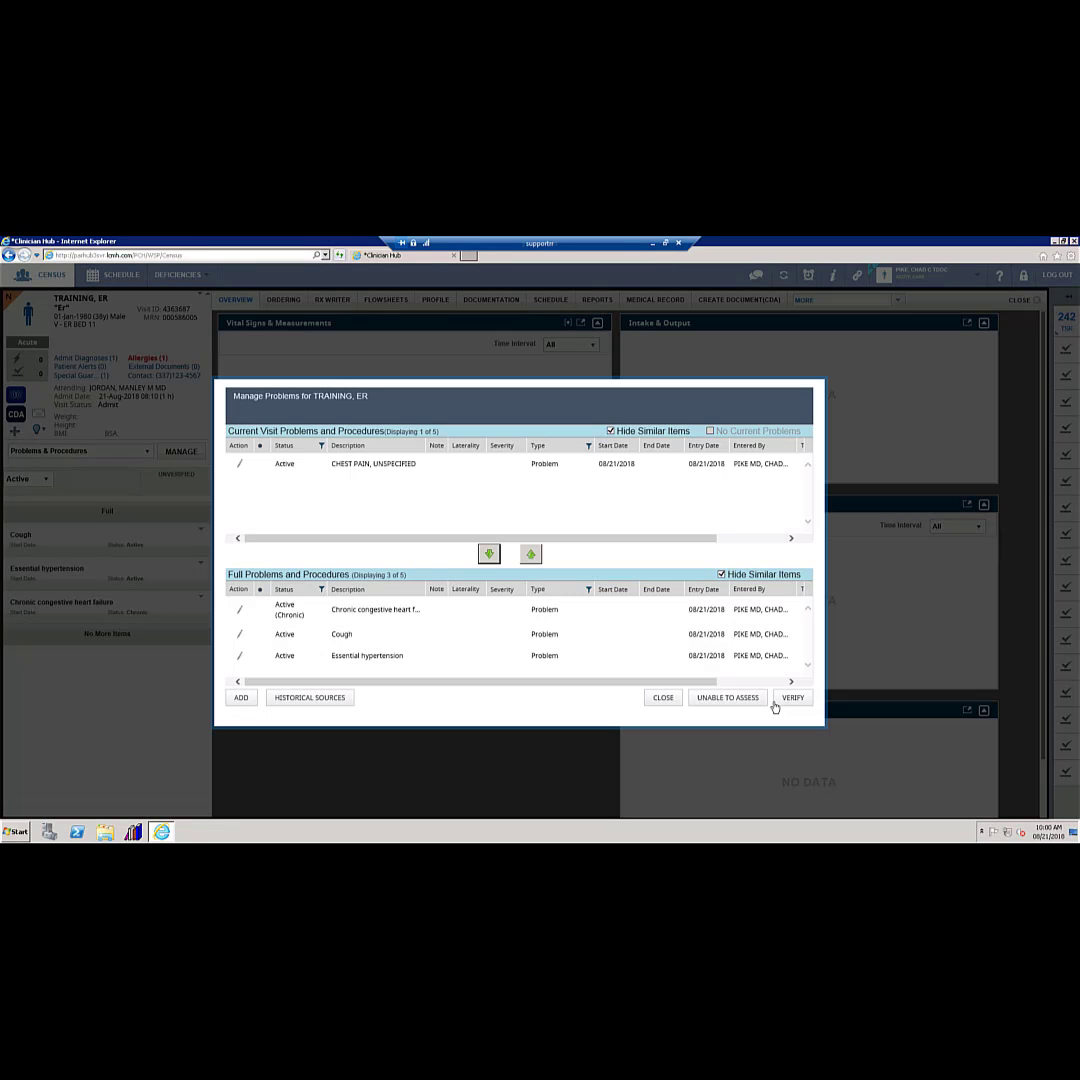
Move Chronic congestive heart failure into the current visit list and close Manage Problems.
{"action": "left_click", "coordinate": [389, 610]}
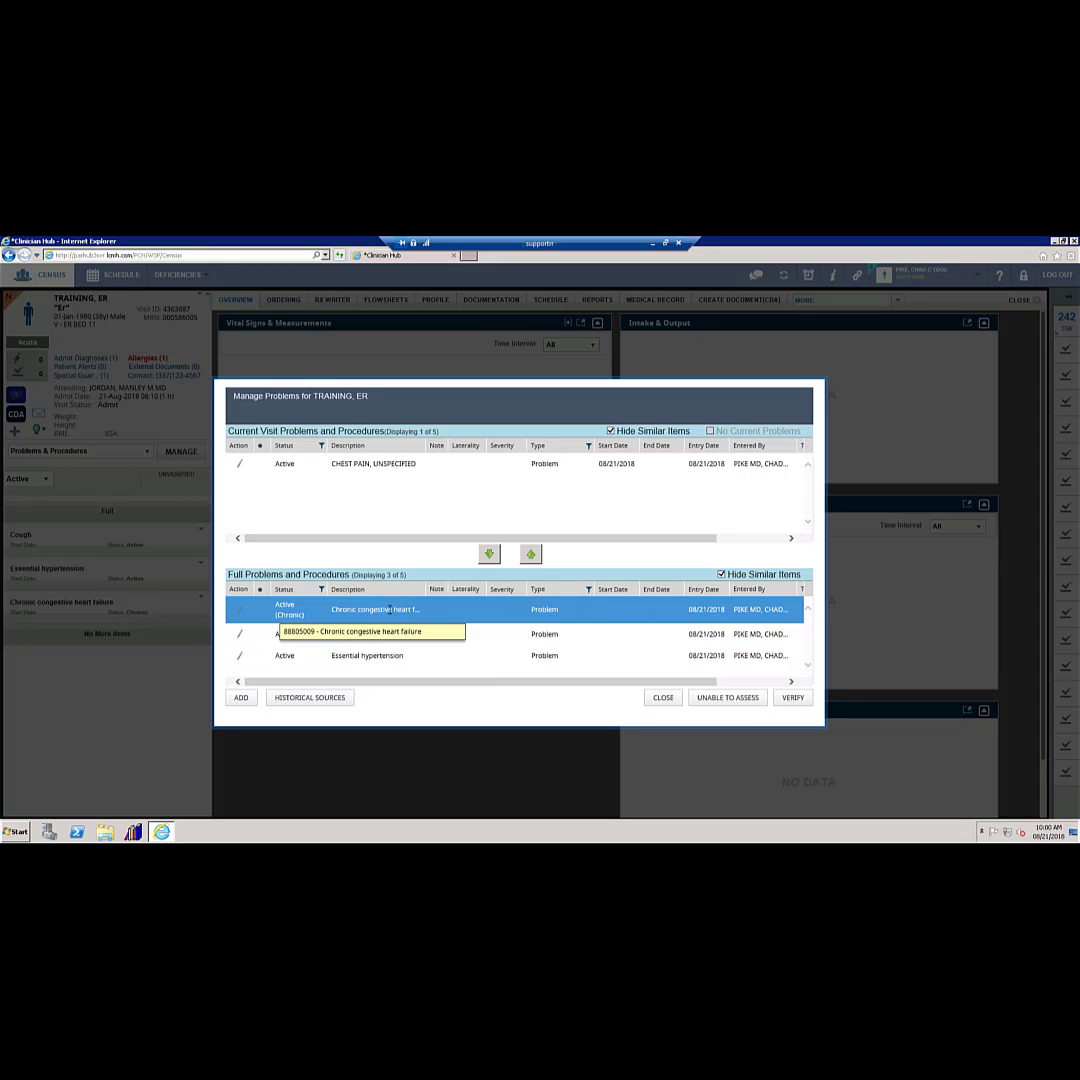
{"action": "left_click", "coordinate": [532, 555]}
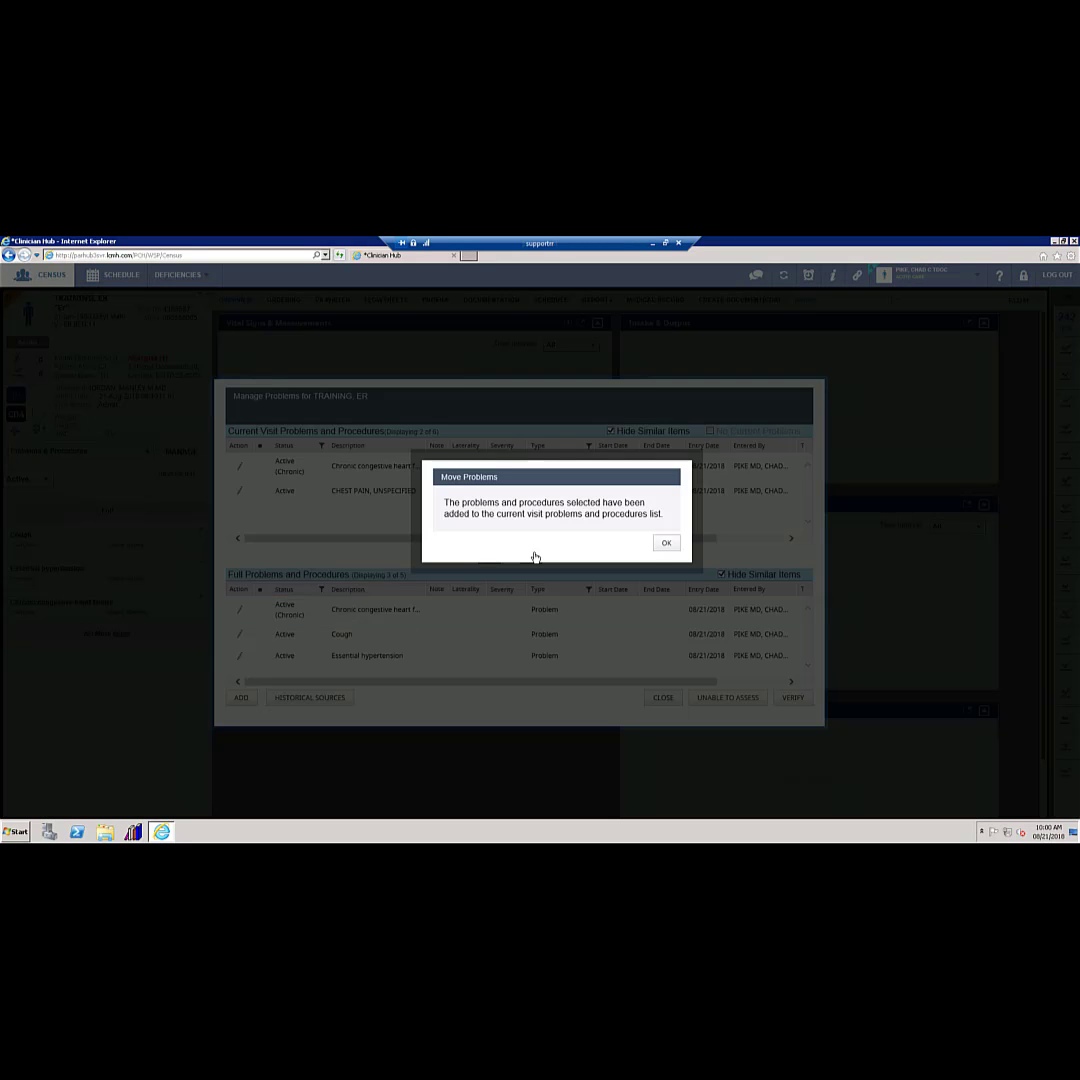
{"action": "left_click", "coordinate": [672, 546]}
{"action": "left_click", "coordinate": [451, 493]}
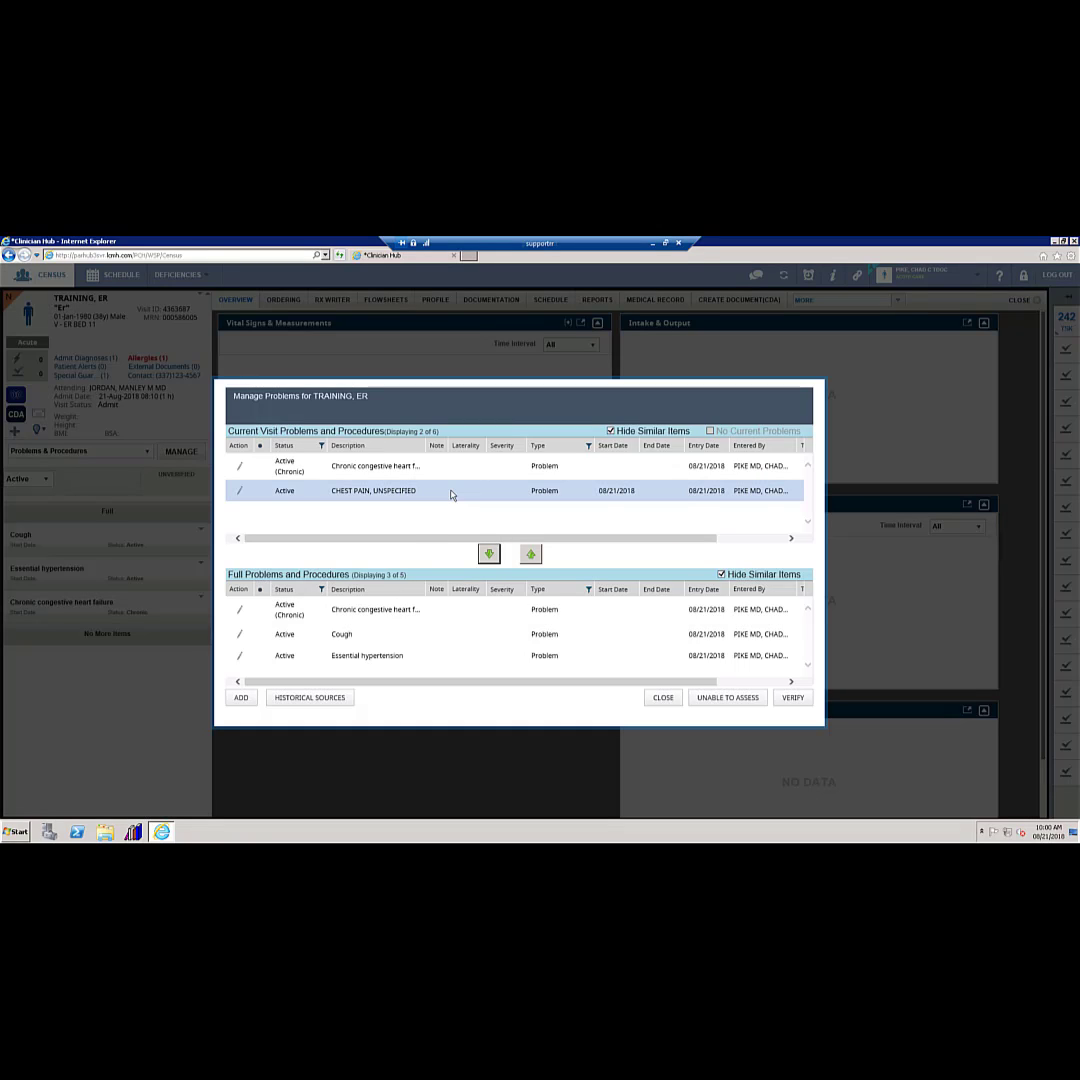
{"action": "left_click", "coordinate": [488, 551]}
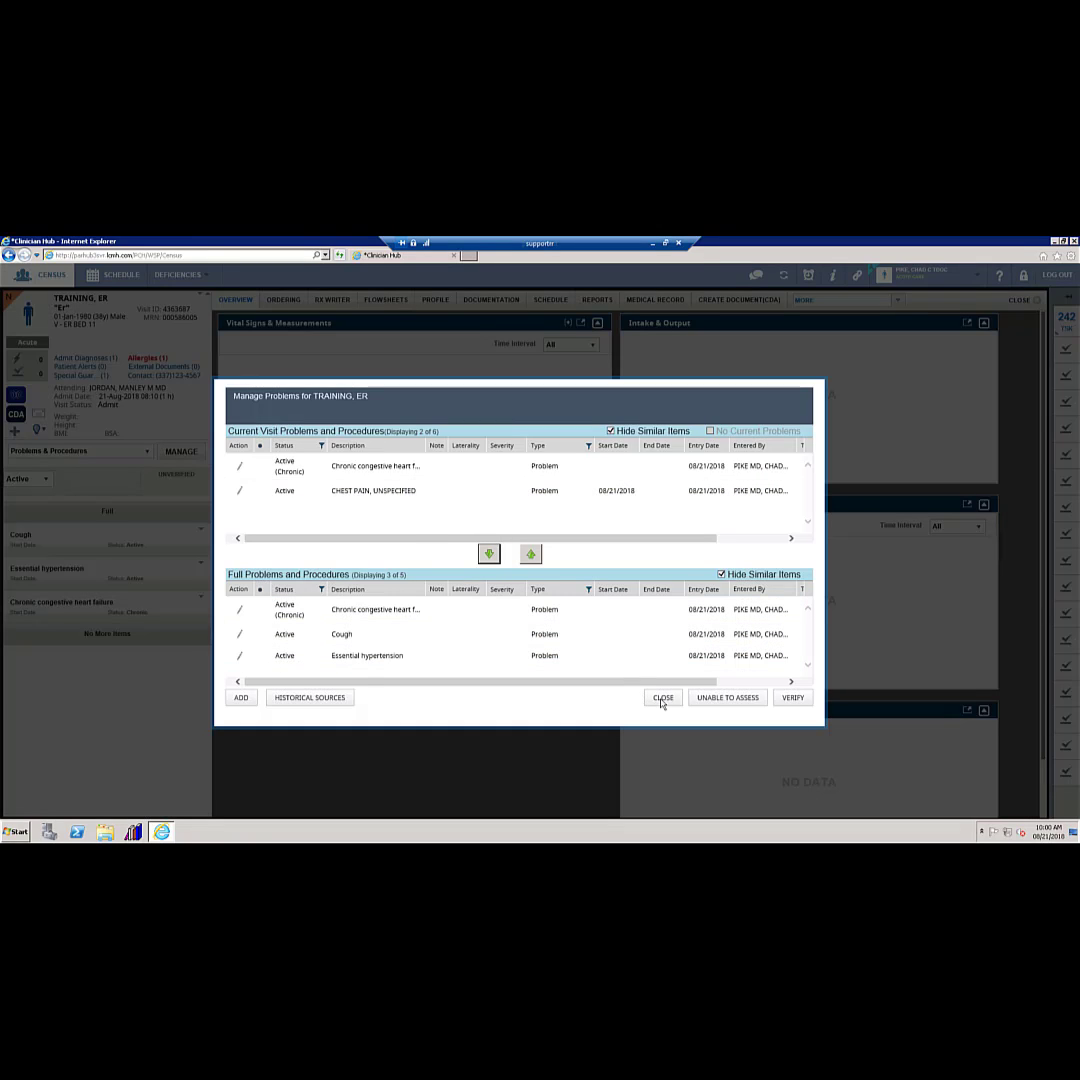
{"action": "left_click", "coordinate": [663, 698]}
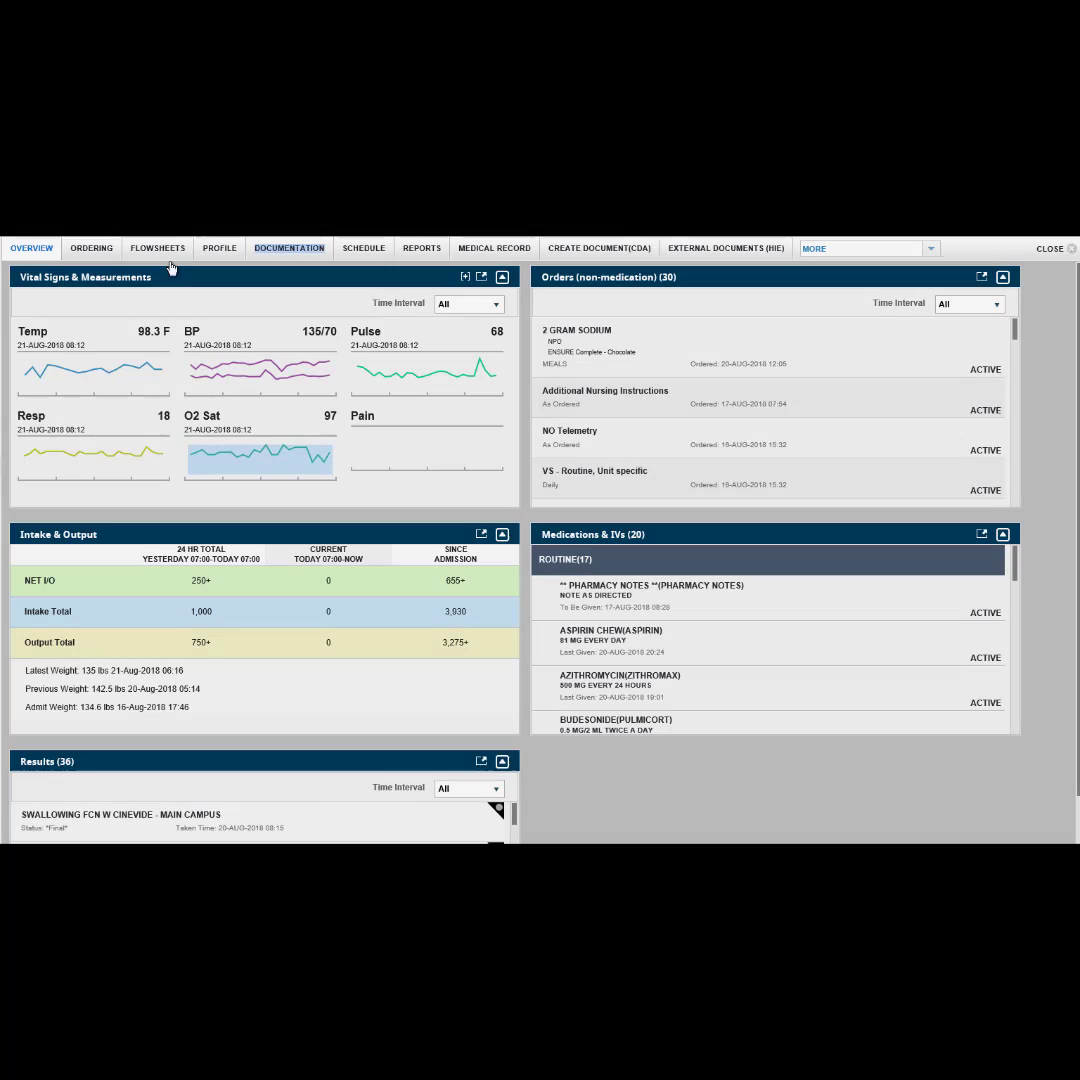
Review the vital-signs and Radiology flowsheets and open the AUG 16, 2018 chest X-ray image.
{"action": "left_click", "coordinate": [160, 250]}
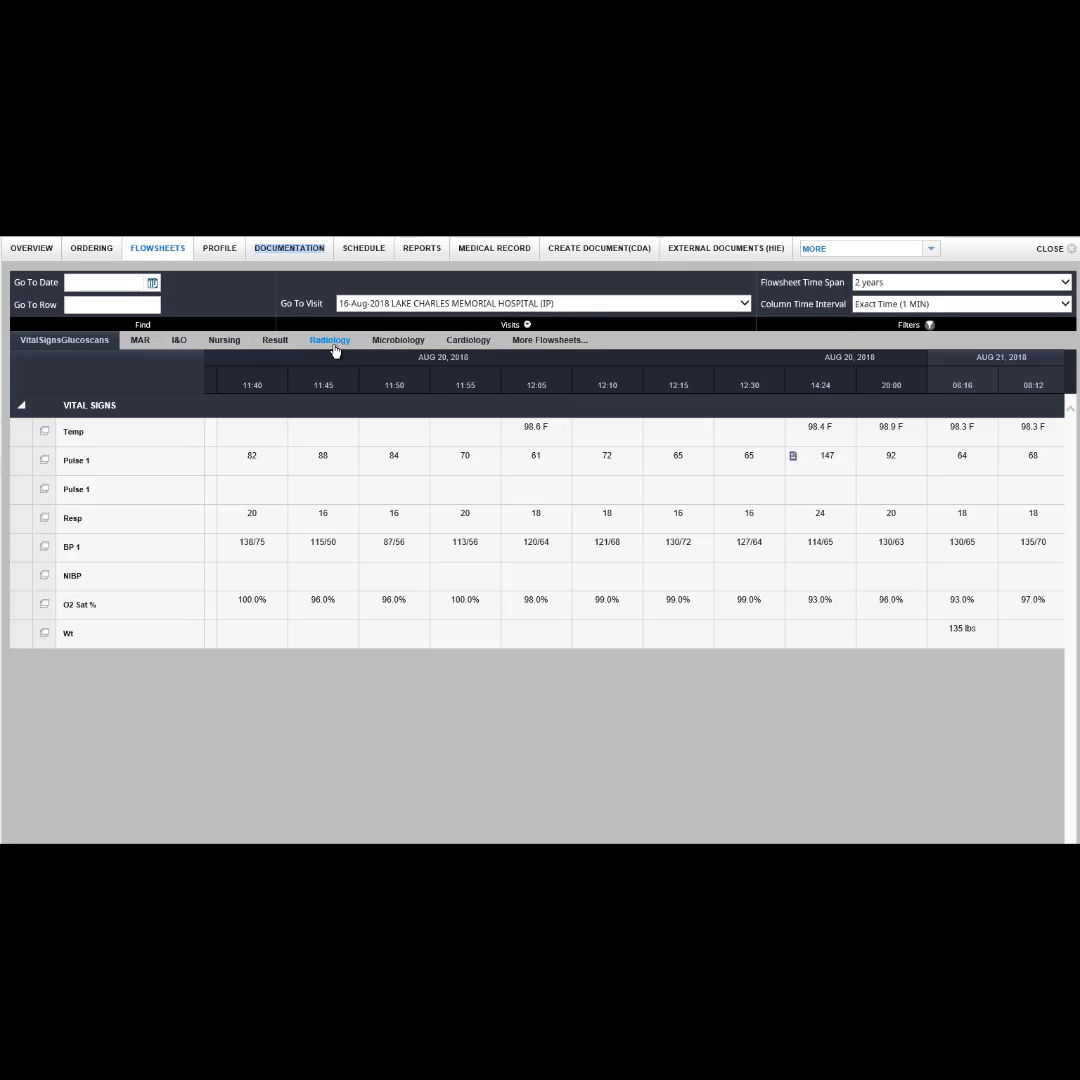
{"action": "left_click", "coordinate": [333, 345]}
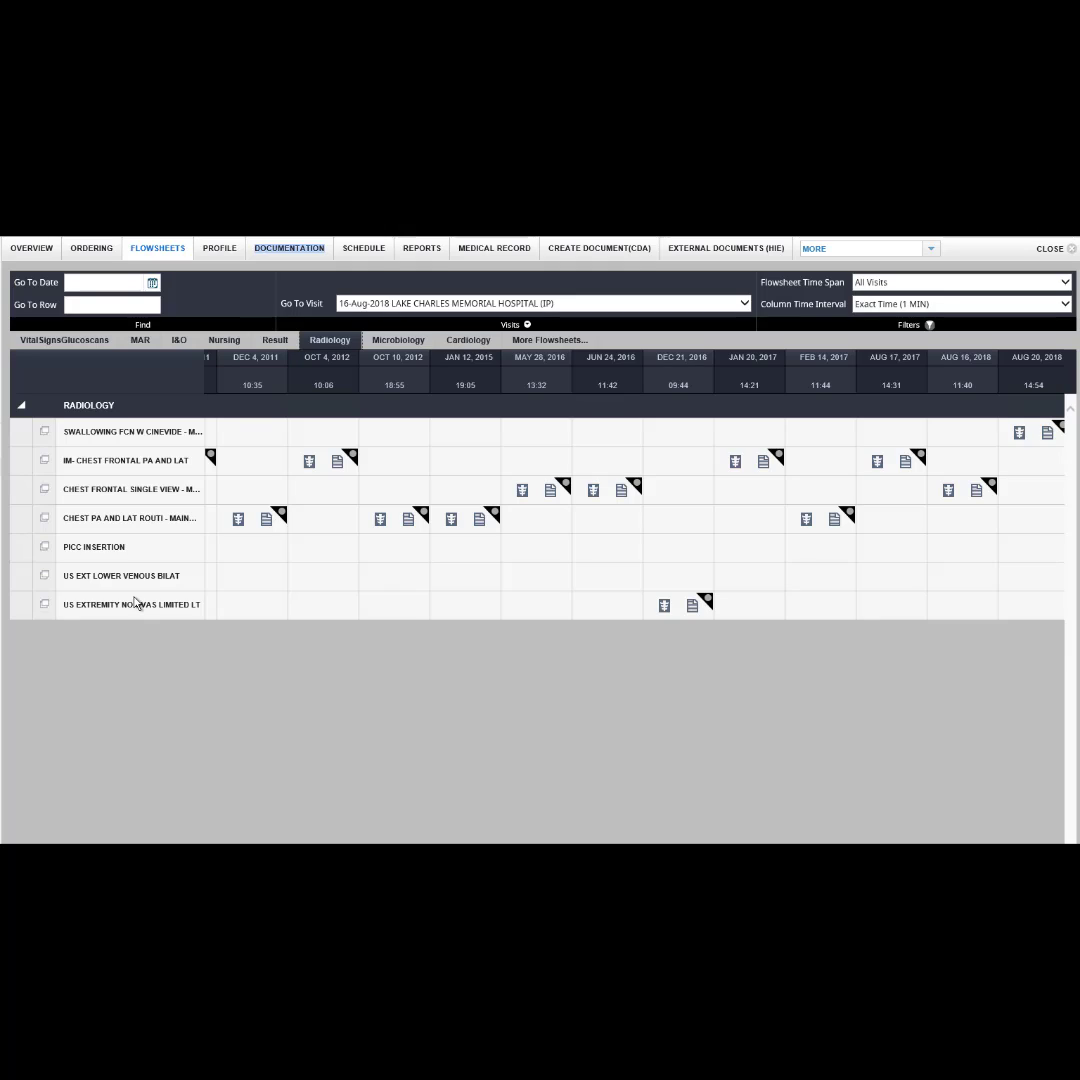
{"action": "left_click", "coordinate": [947, 497]}
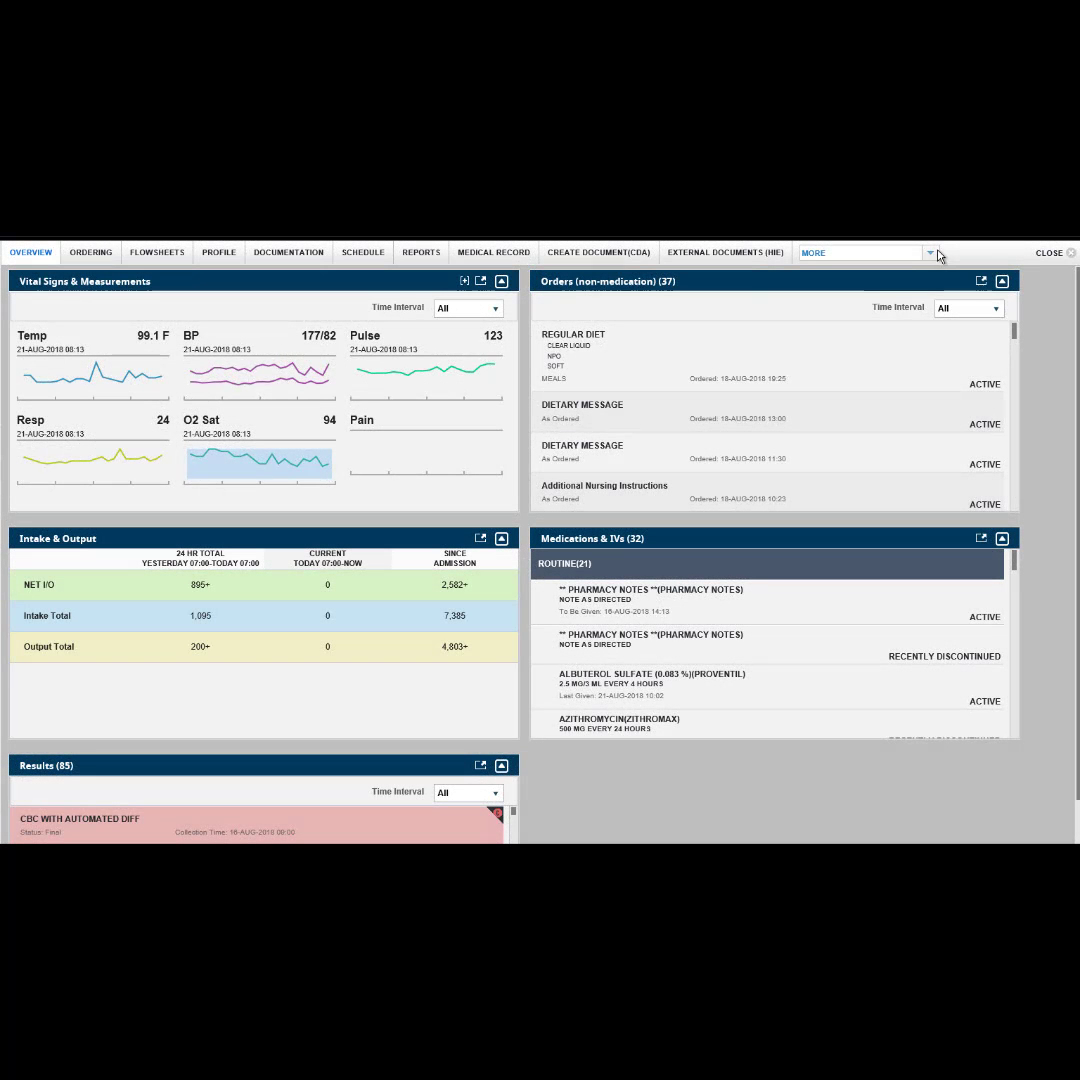
Open the Medical Record section from the MORE menu to list all documents by encounter.
{"action": "left_click", "coordinate": [932, 253]}
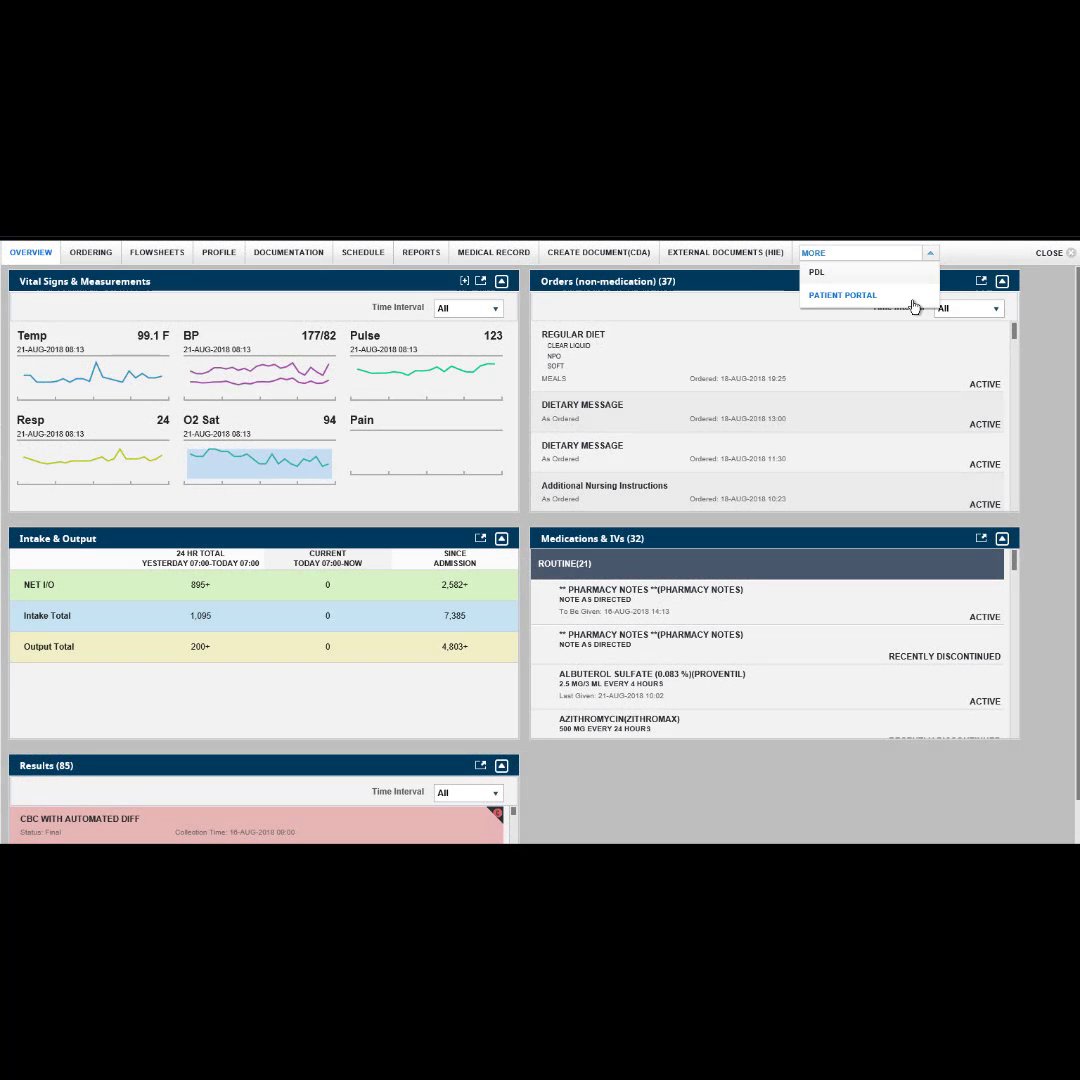
{"action": "left_click", "coordinate": [499, 254]}
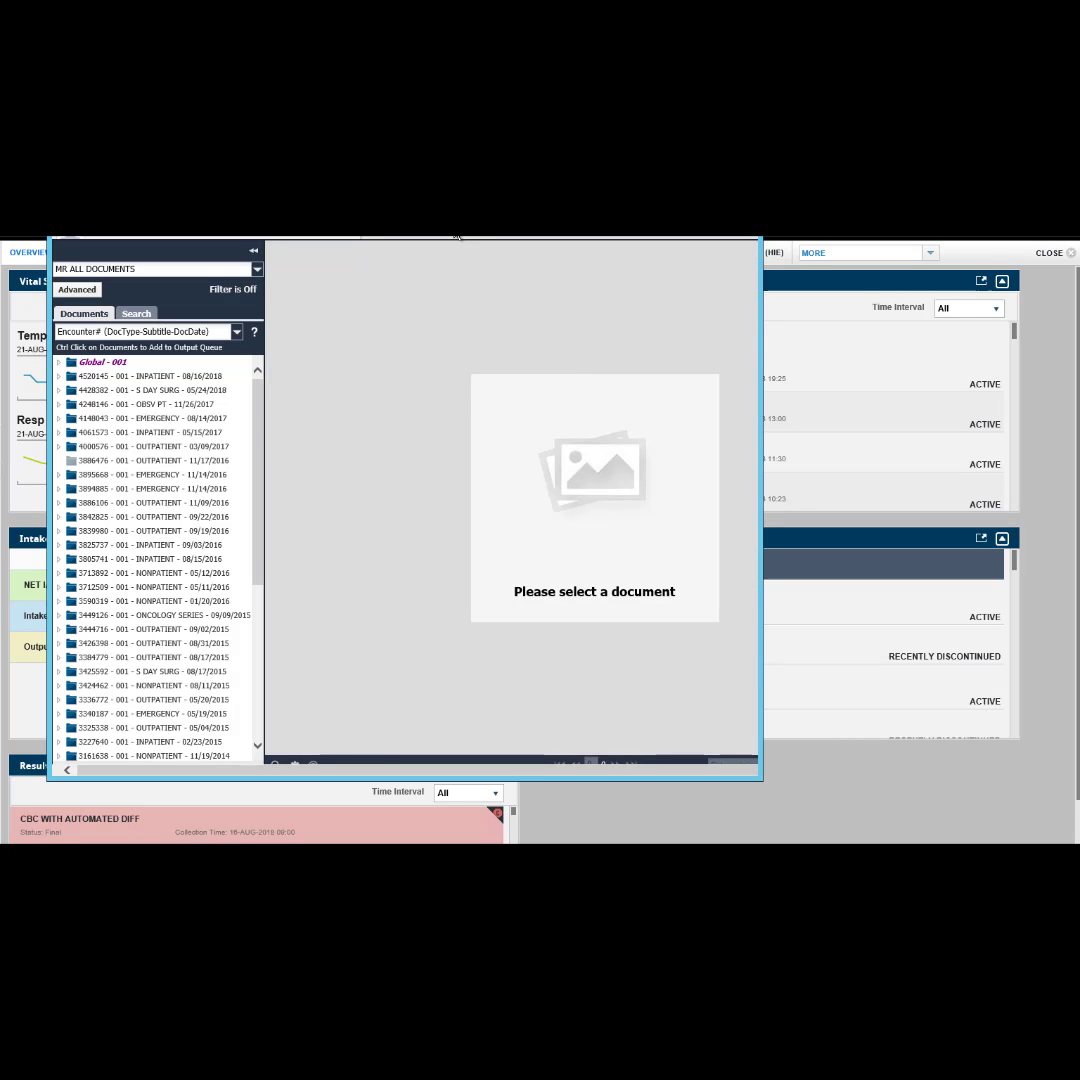
Keep the current document sort order and expand the 08/16/2018 inpatient encounter folder.
{"action": "left_click", "coordinate": [236, 332]}
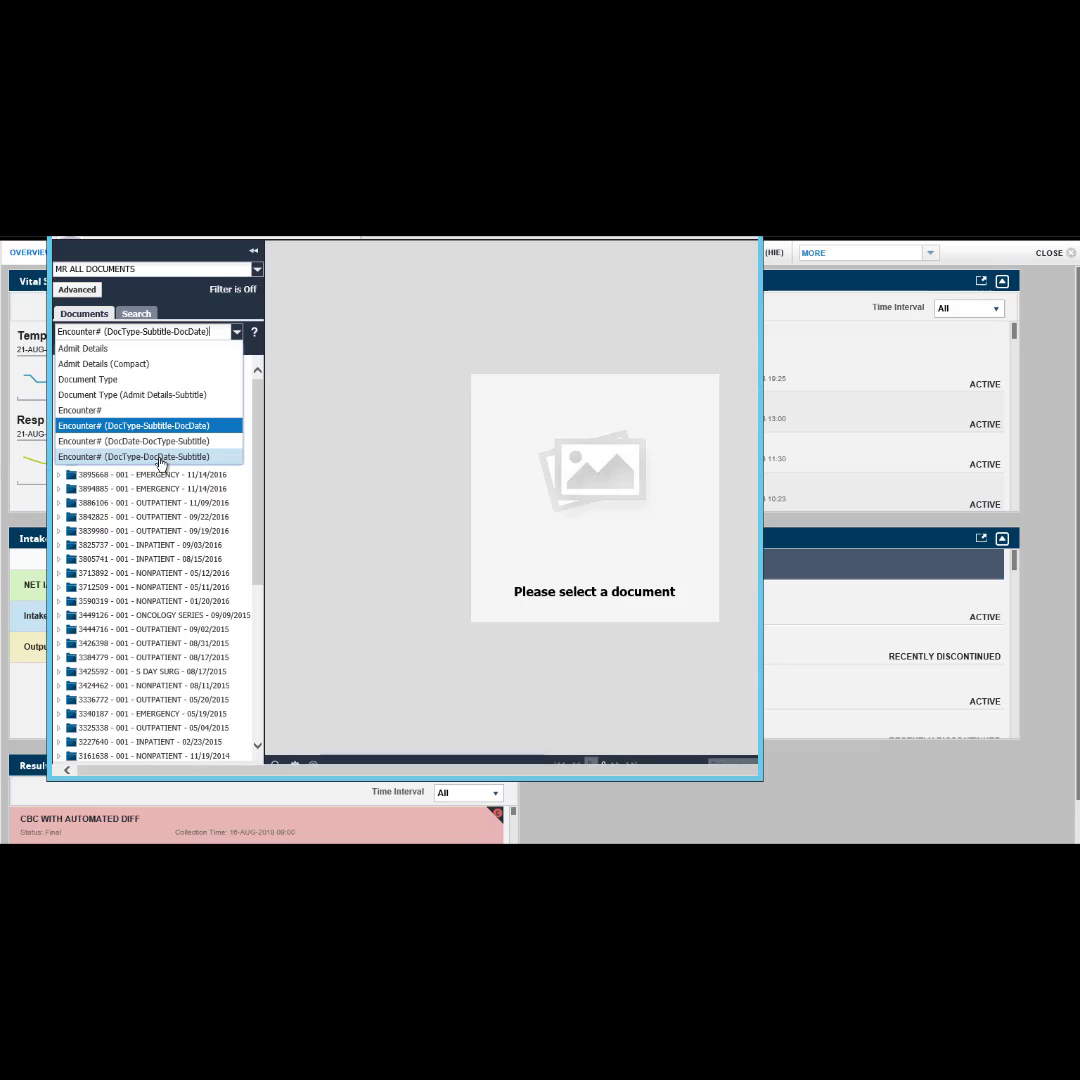
{"action": "left_click", "coordinate": [303, 430]}
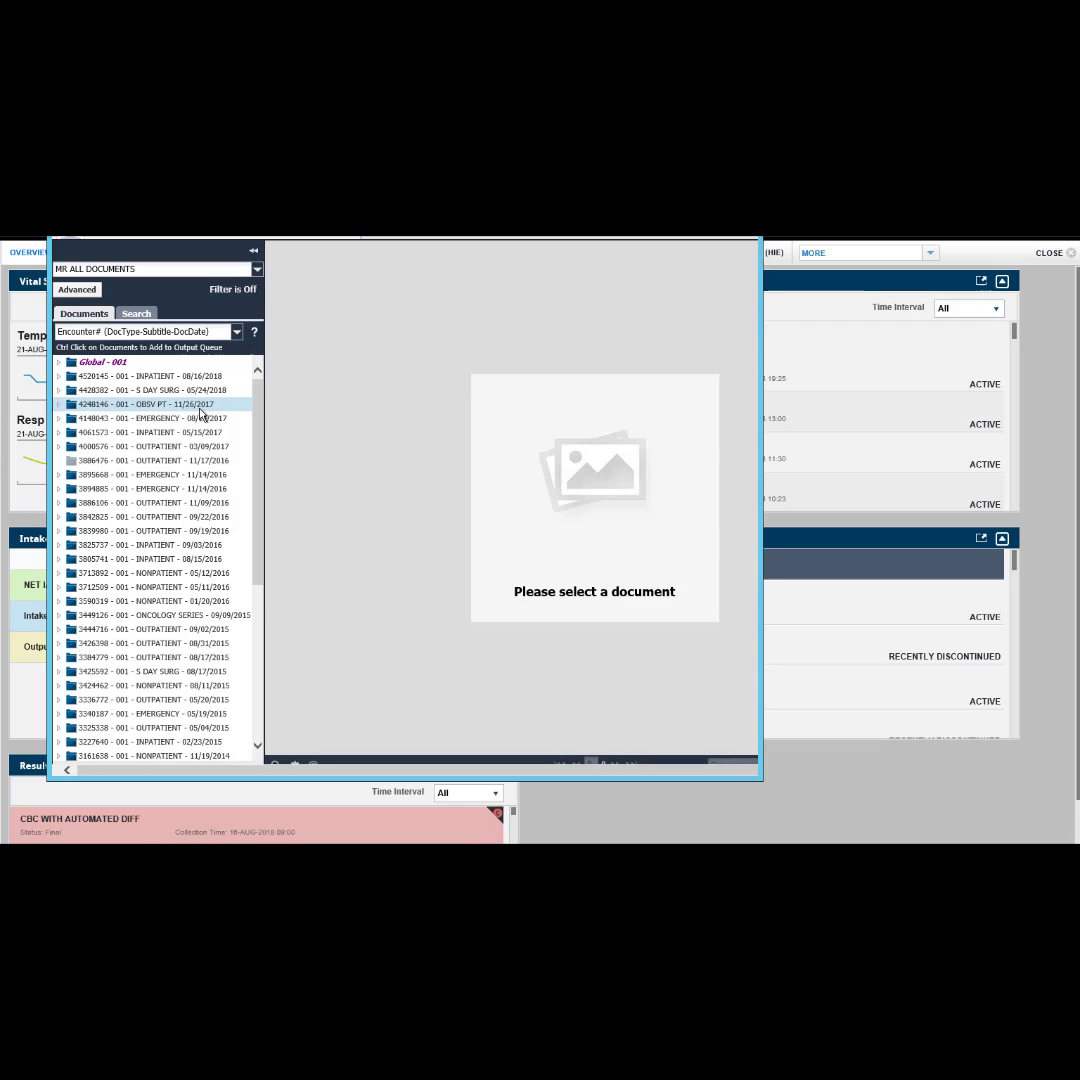
{"action": "left_click", "coordinate": [173, 378]}
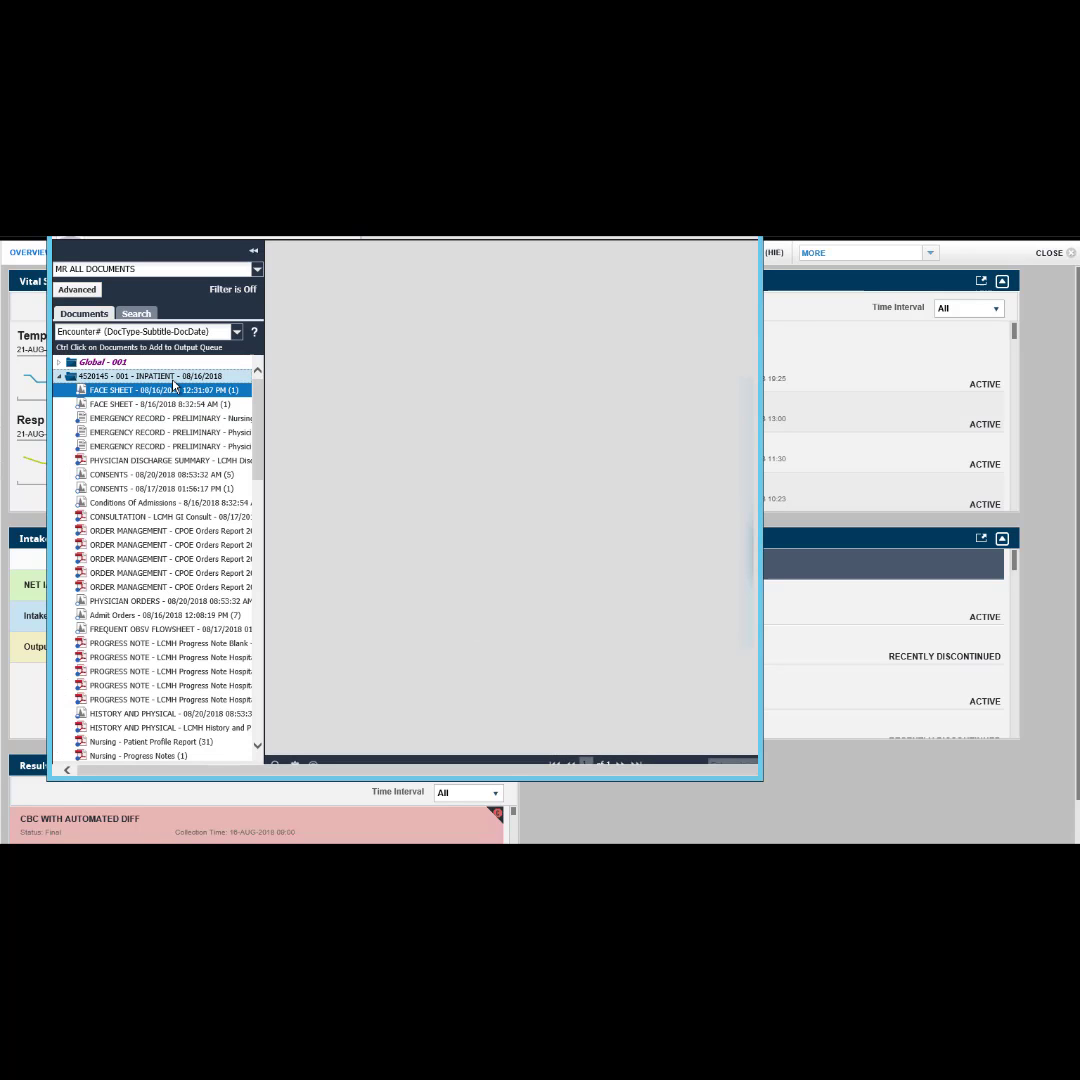
{"action": "scroll", "coordinate": [165, 430], "scroll_direction": "down", "scroll_amount": 3}
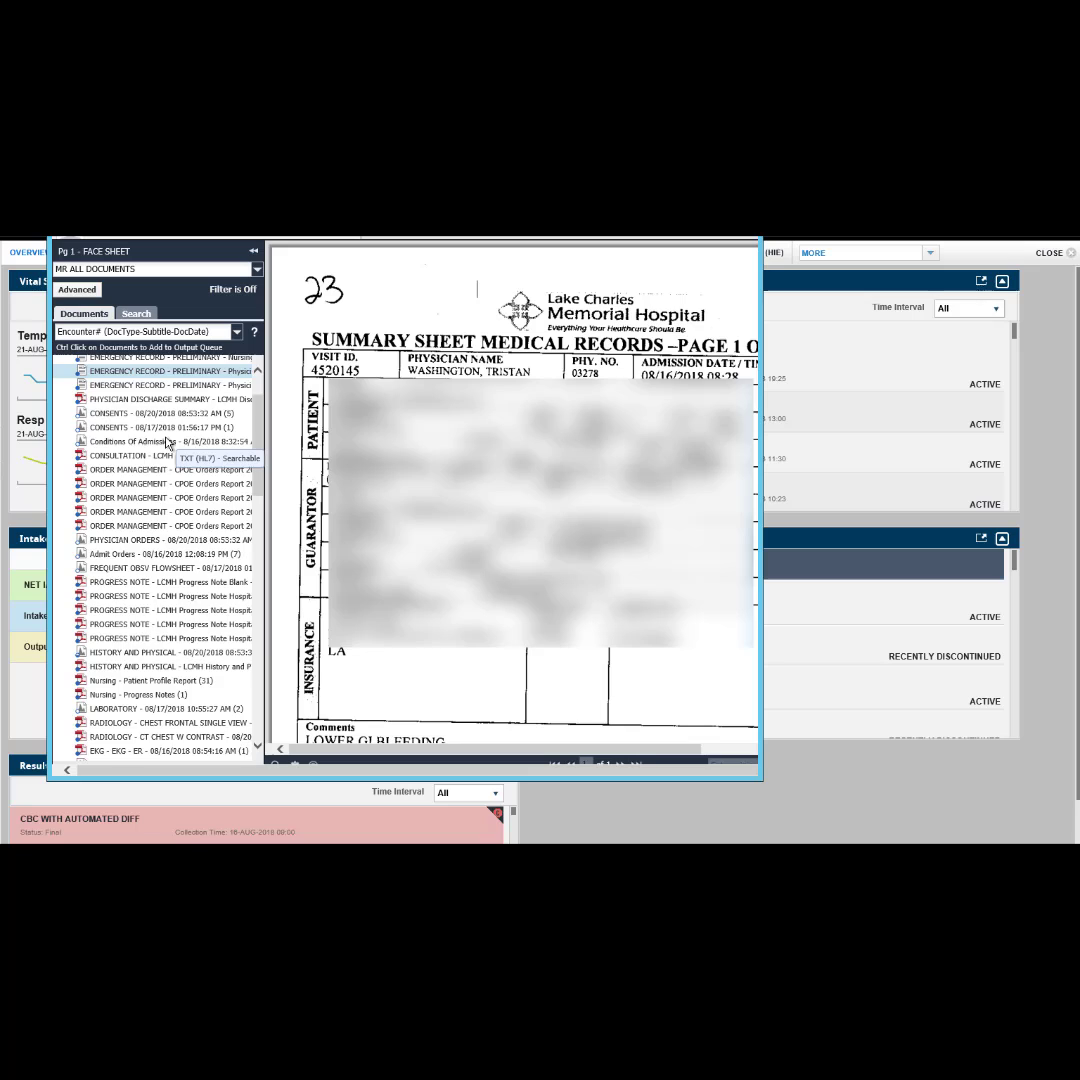
{"action": "scroll", "coordinate": [168, 443], "scroll_direction": "down", "scroll_amount": 2}
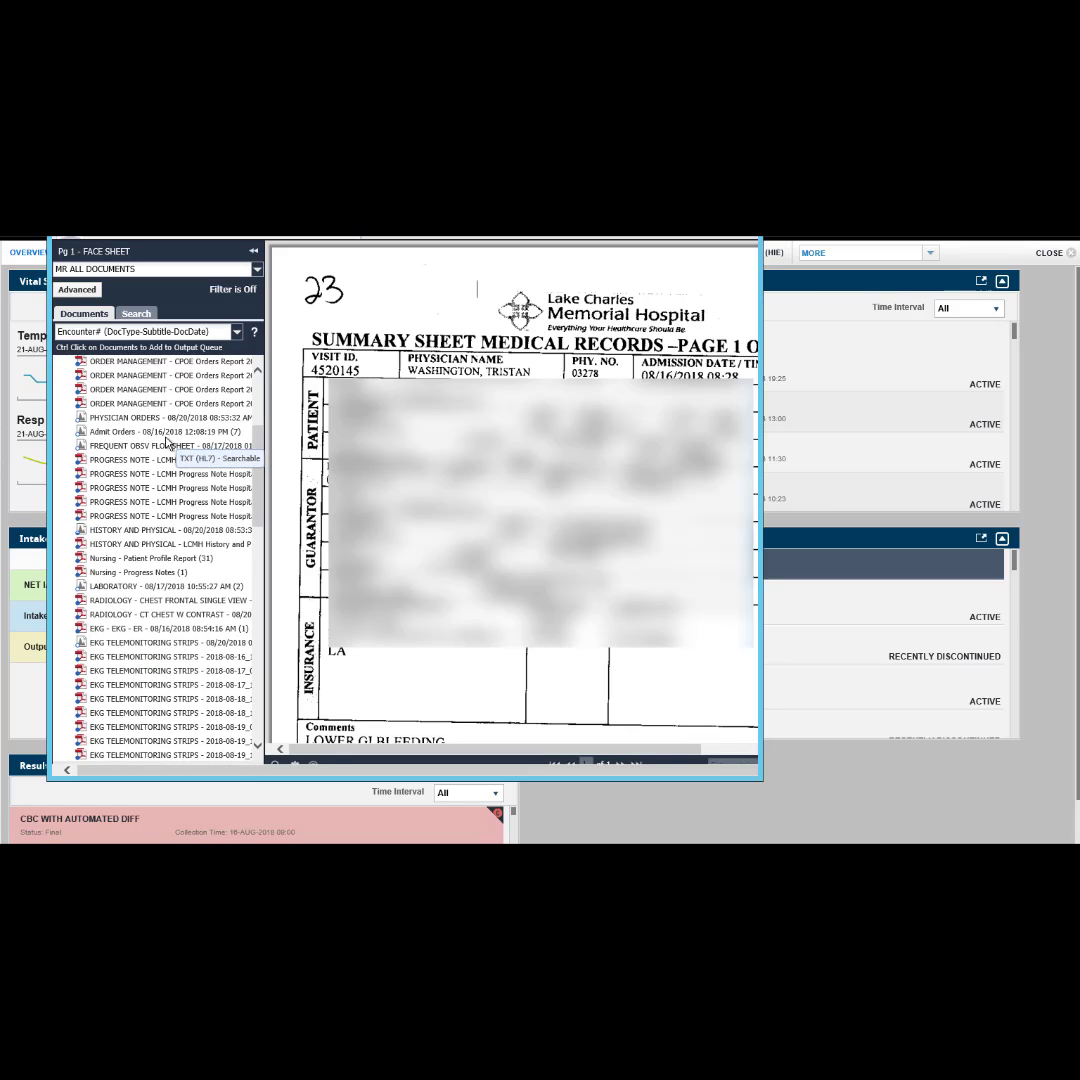
{"action": "scroll", "coordinate": [165, 443], "scroll_direction": "down", "scroll_amount": 2}
View the encounter's progress note, 2018-08-16 EKG telemonitoring strips and EKG - ER document.
{"action": "left_click", "coordinate": [165, 441]}
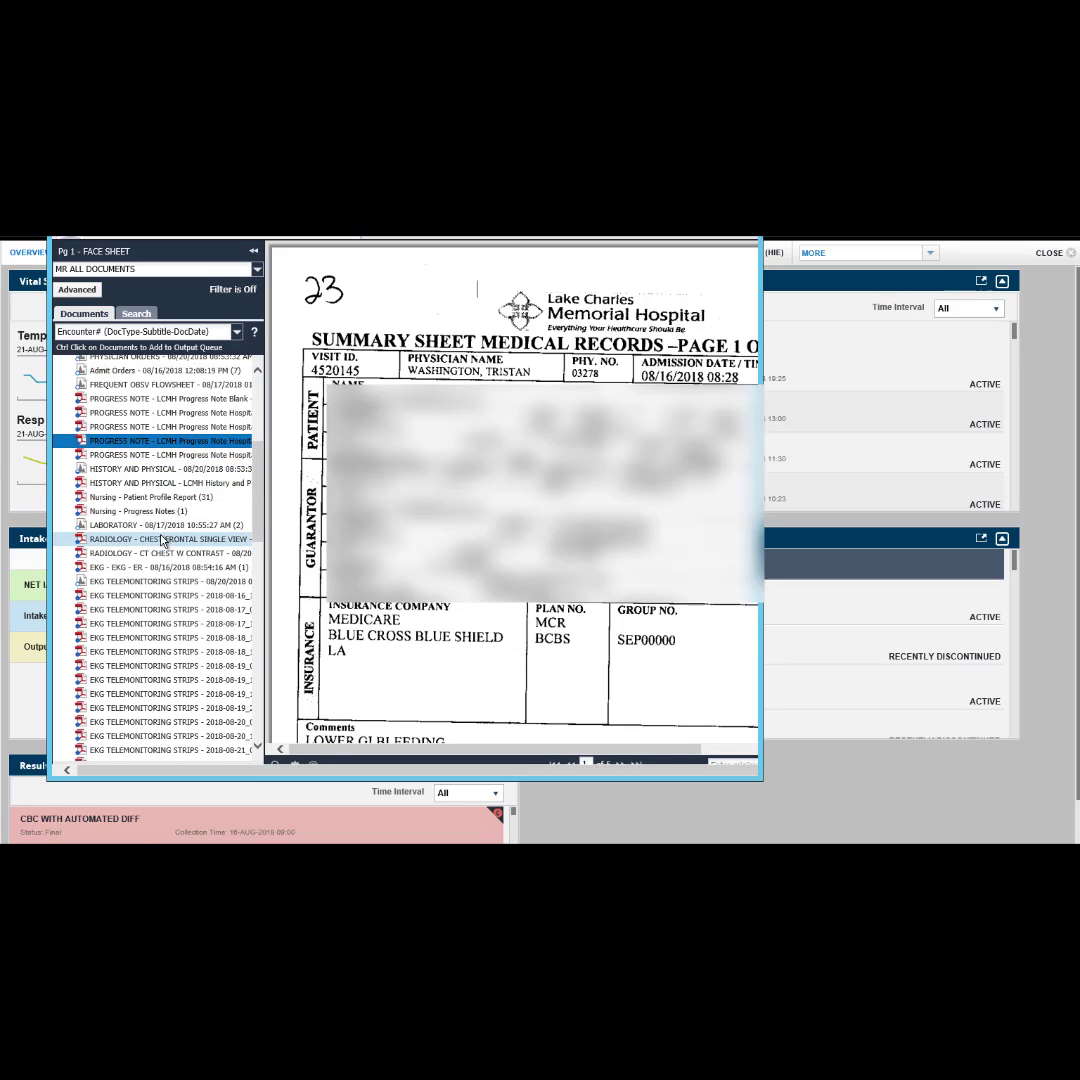
{"action": "left_click", "coordinate": [163, 596]}
{"action": "scroll", "coordinate": [163, 601], "scroll_direction": "down", "scroll_amount": 6}
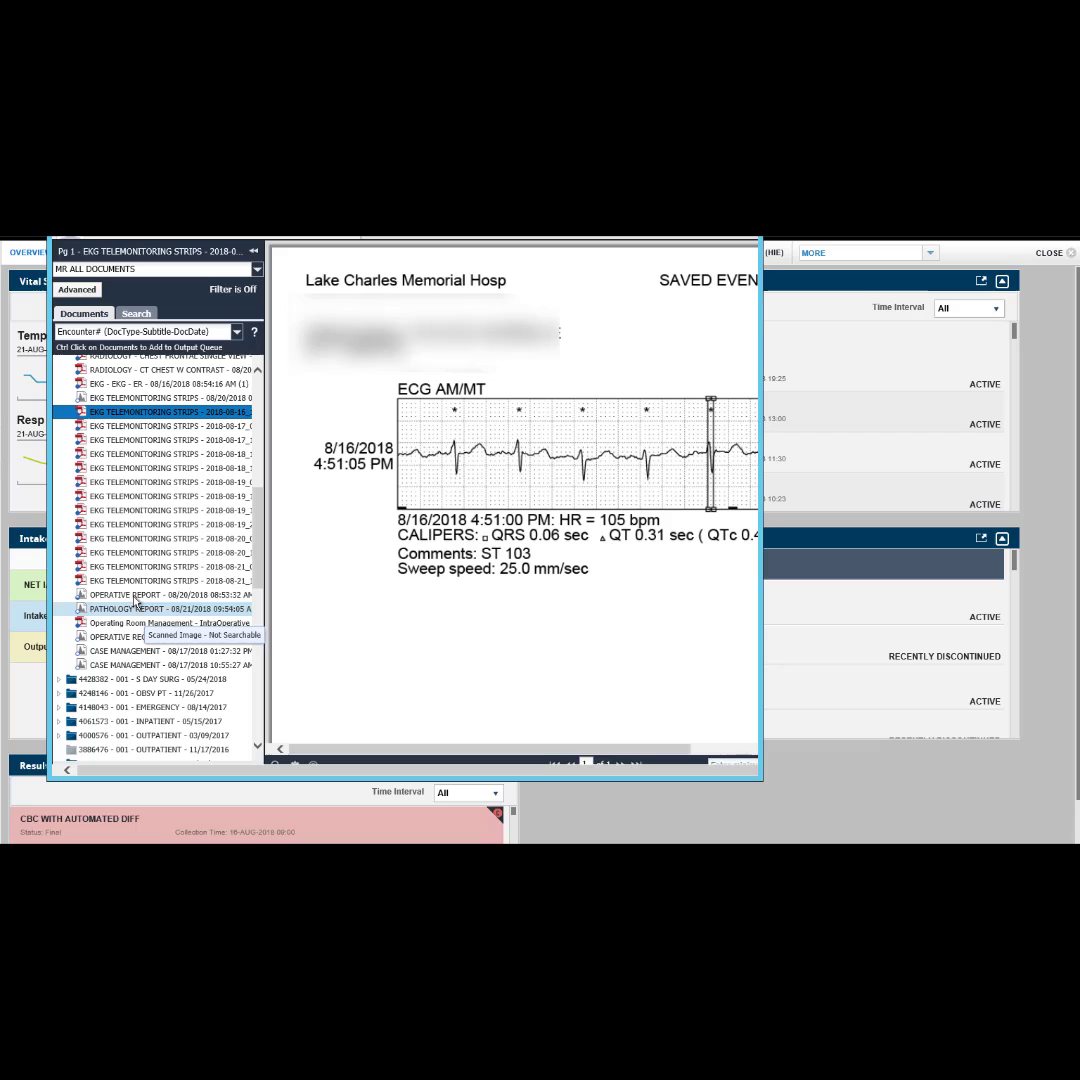
{"action": "left_click", "coordinate": [160, 386]}
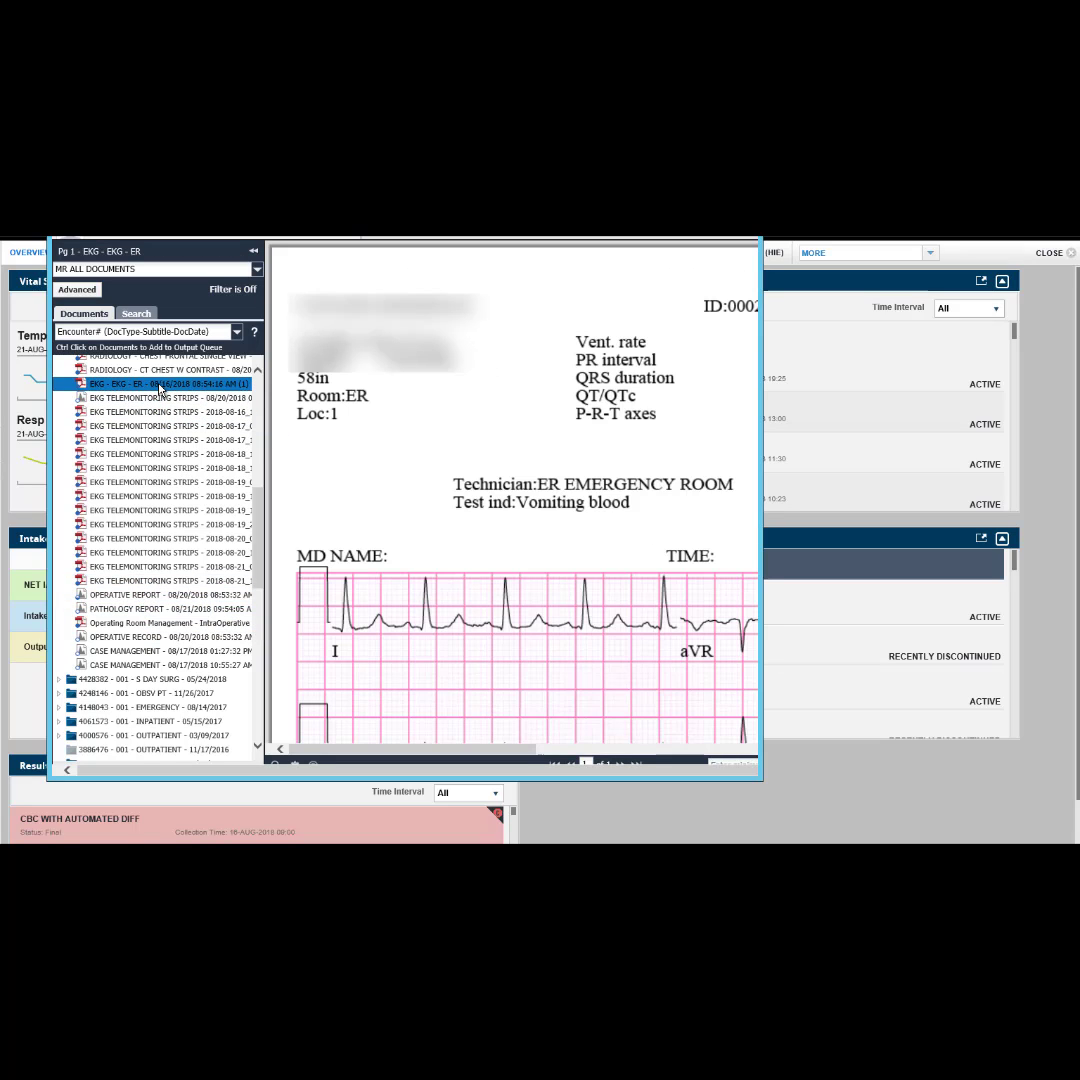
View the 08/20/2018 operative record and the 01:27:32 PM and 10:55:27 AM case management documents.
{"action": "scroll", "coordinate": [103, 549], "scroll_direction": "down", "scroll_amount": 2}
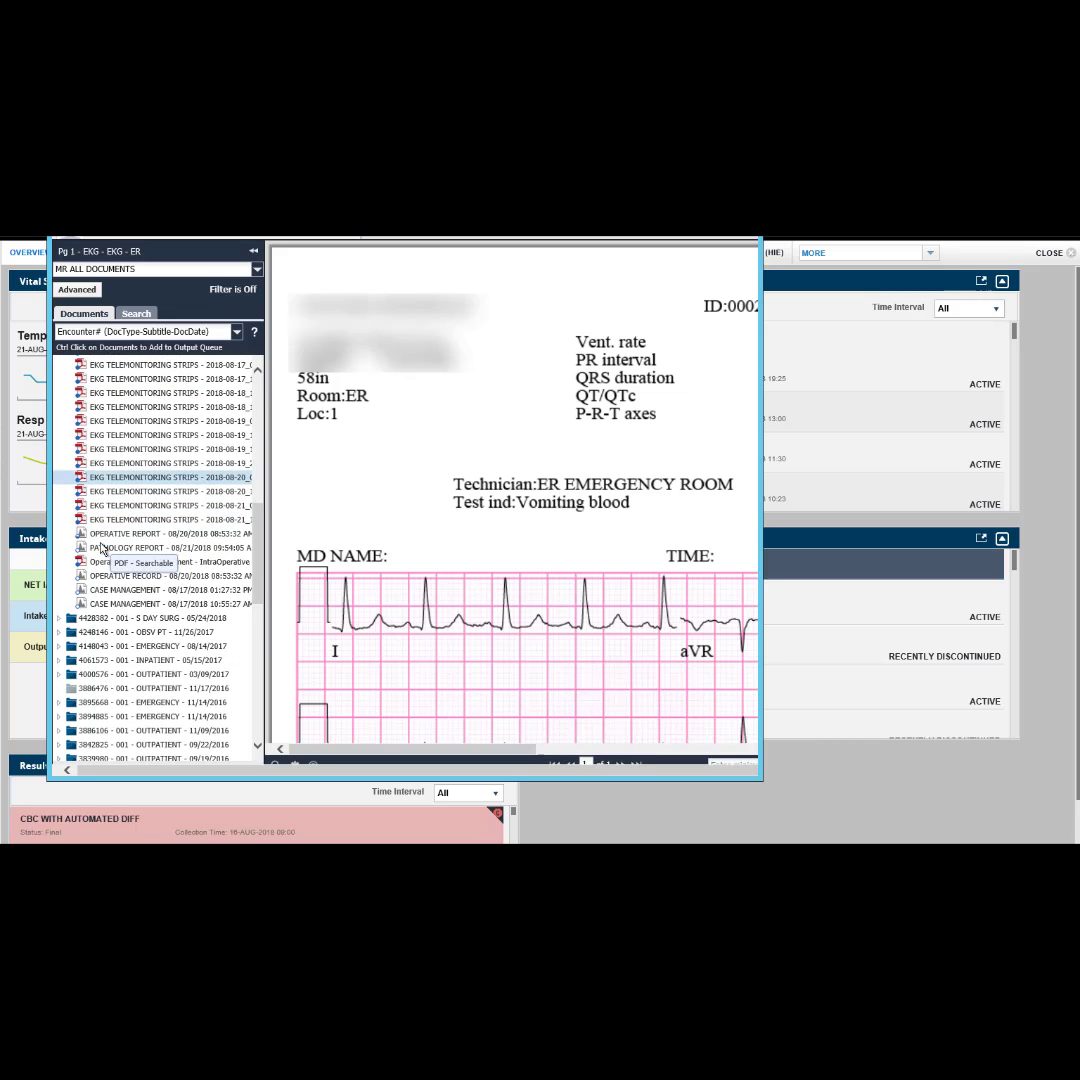
{"action": "left_click", "coordinate": [128, 577]}
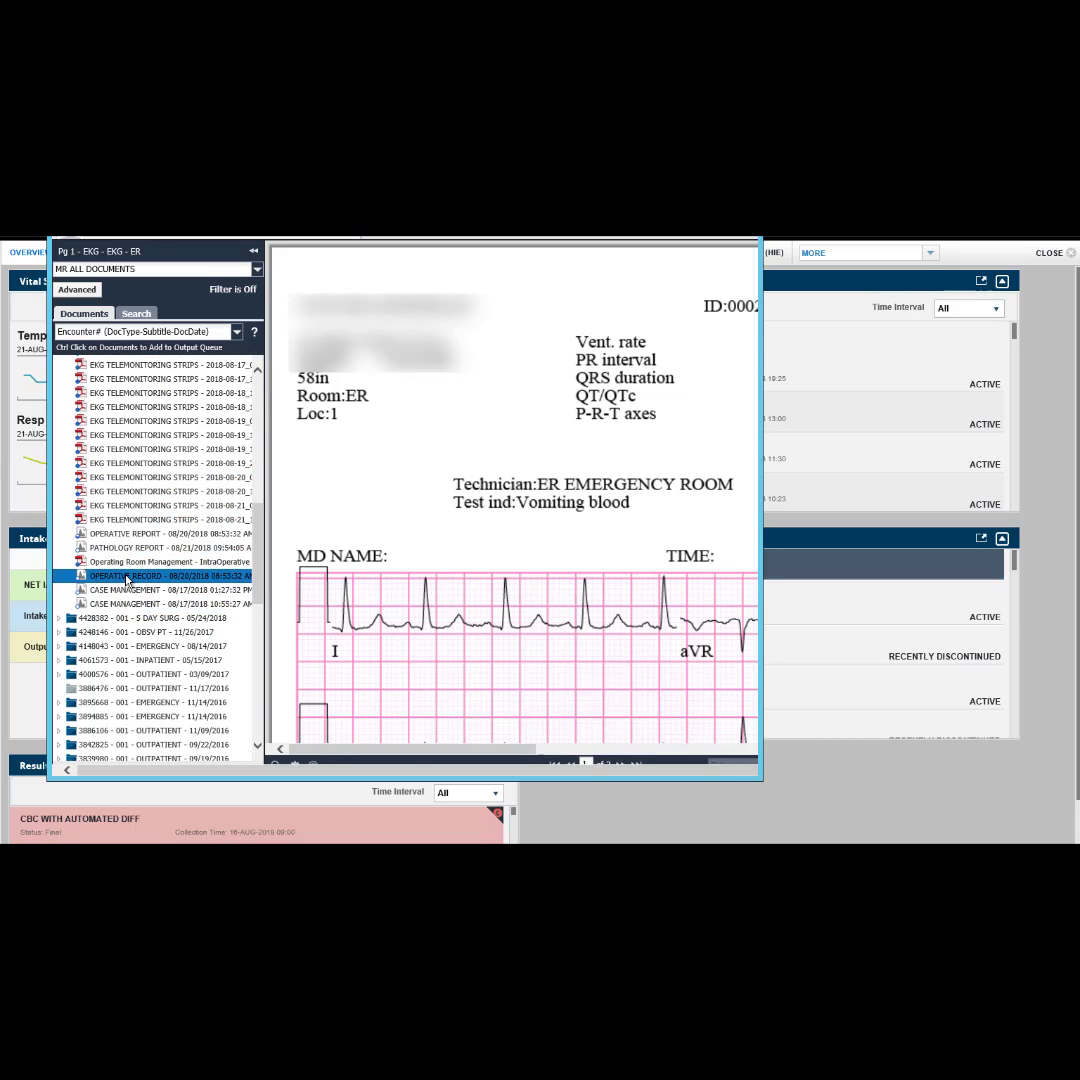
{"action": "left_click", "coordinate": [120, 590]}
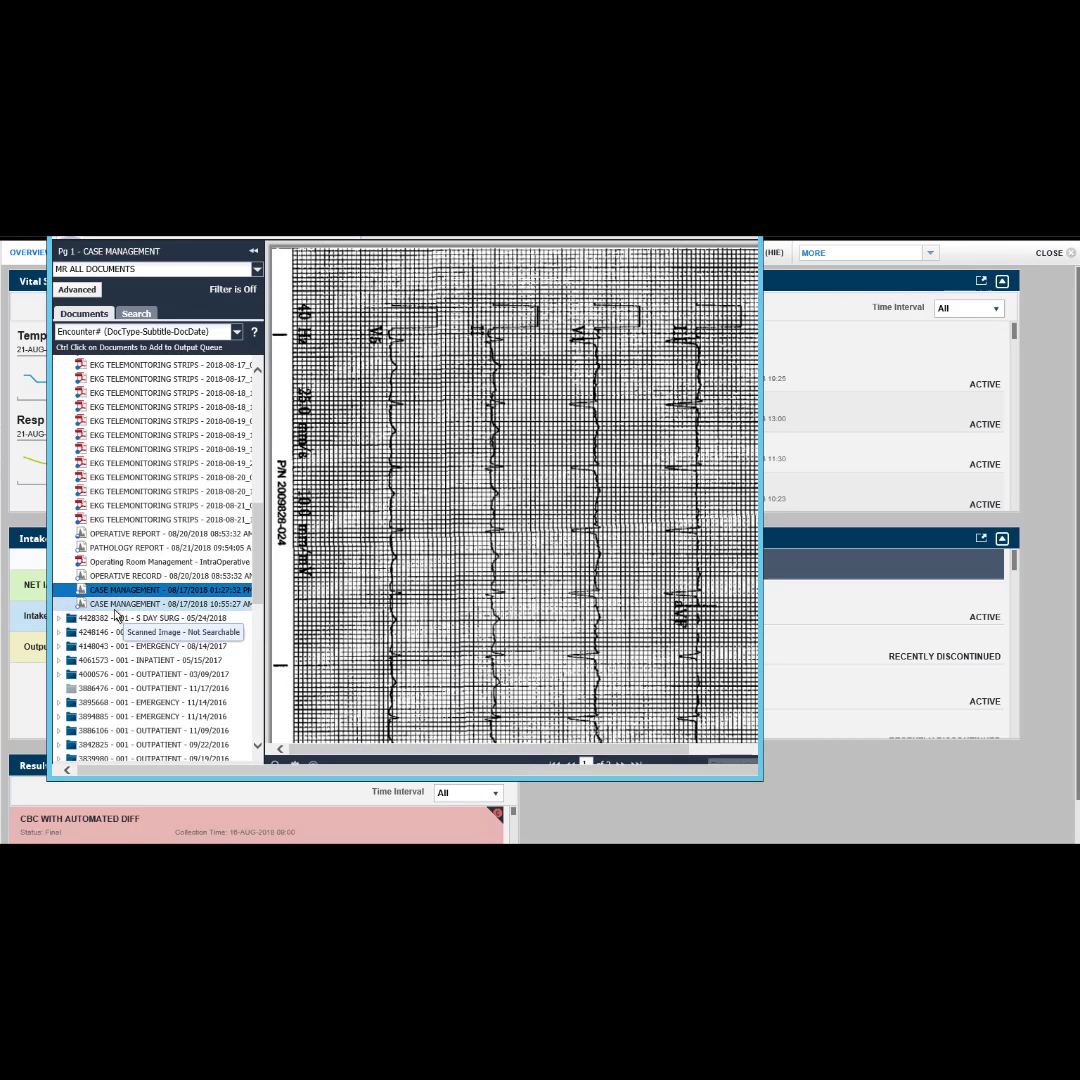
{"action": "left_click", "coordinate": [115, 606]}
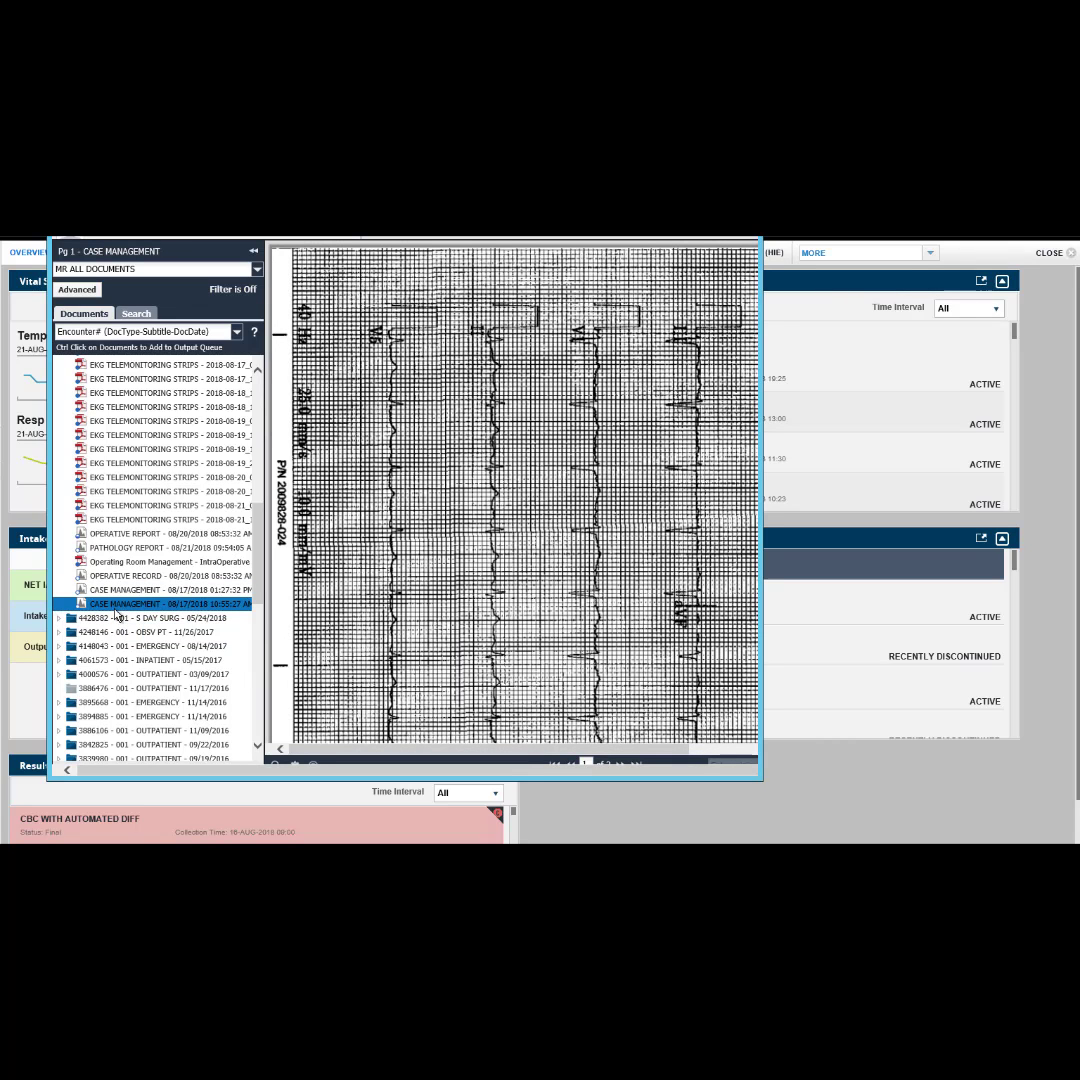